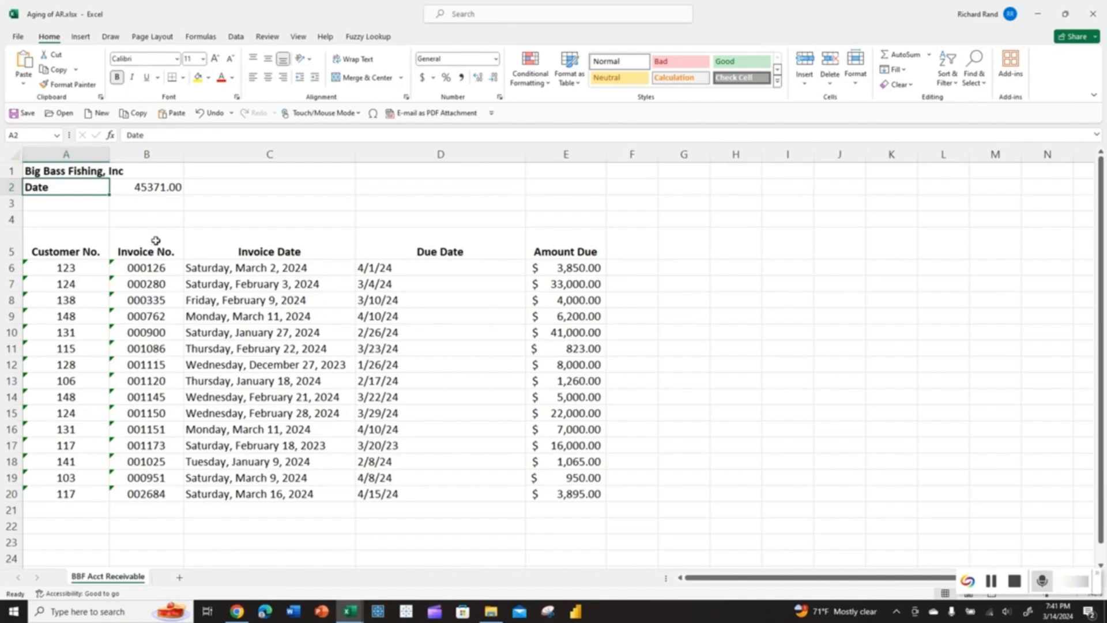
# Examine the date value in B2 and the error options flagged on the Customer No. entries in A6:A20.
pyautogui.click(139, 189)
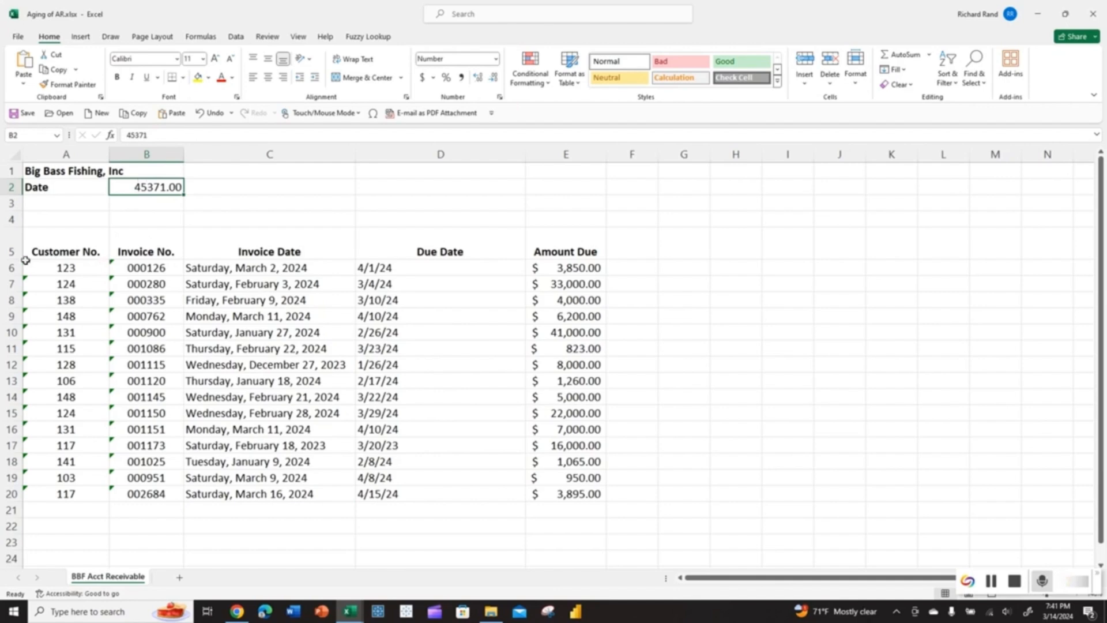
pyautogui.moveTo(40, 266); pyautogui.dragTo(84, 495)
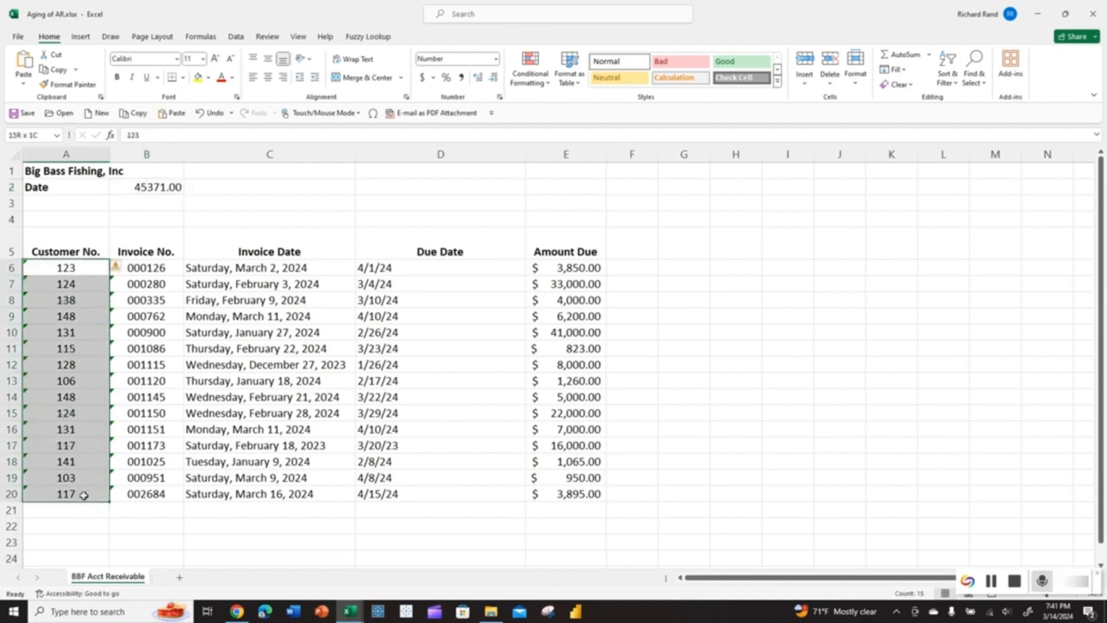
pyautogui.click(29, 265)
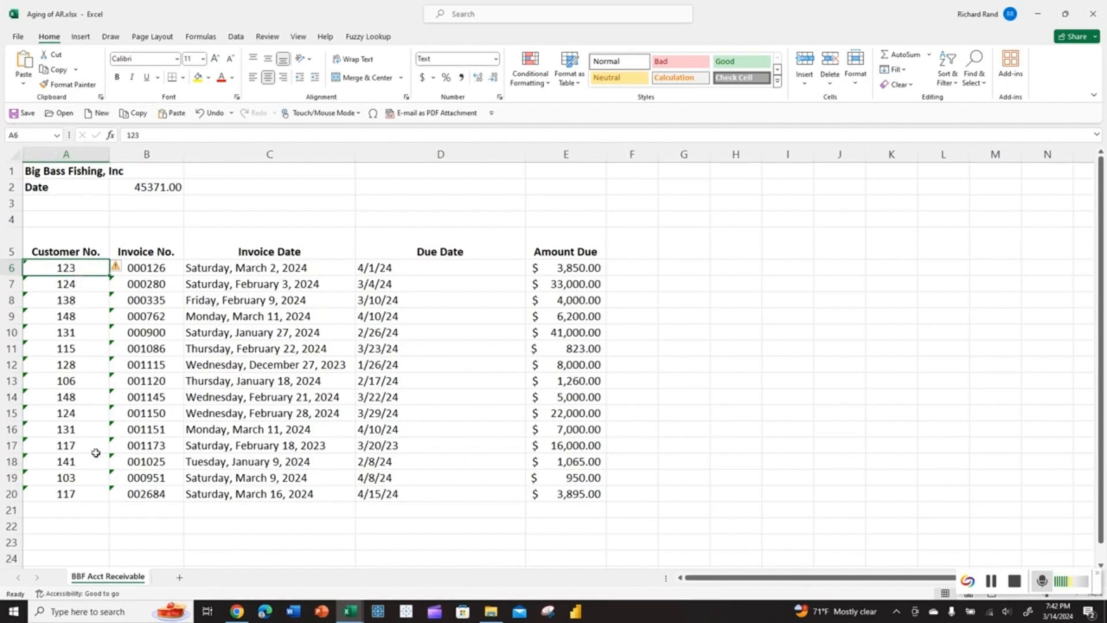
pyautogui.click(116, 269)
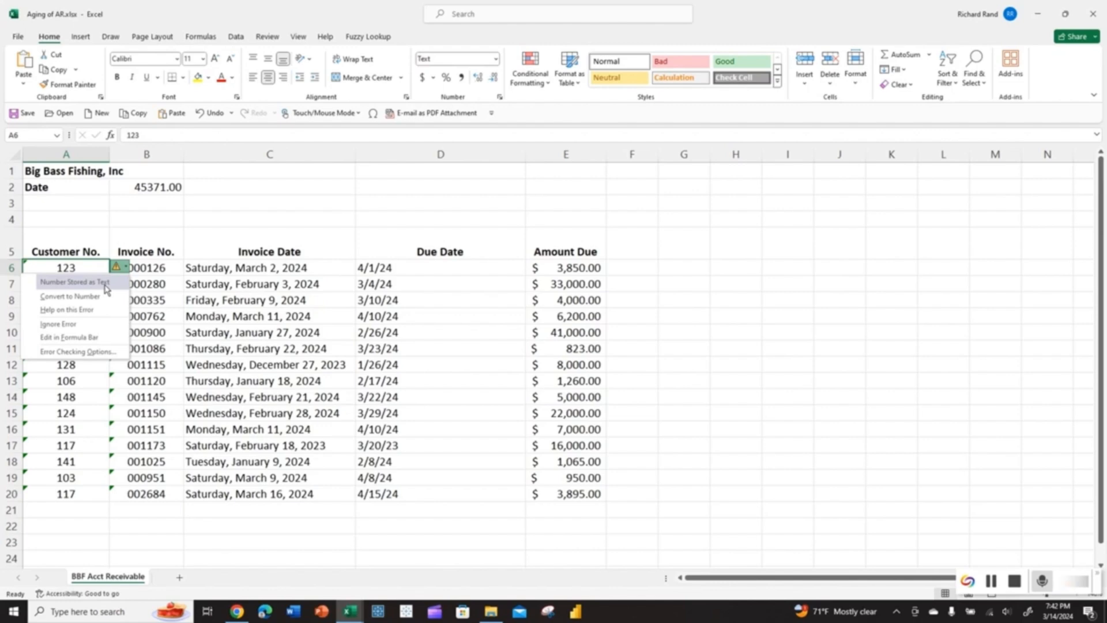
pyautogui.click(86, 269)
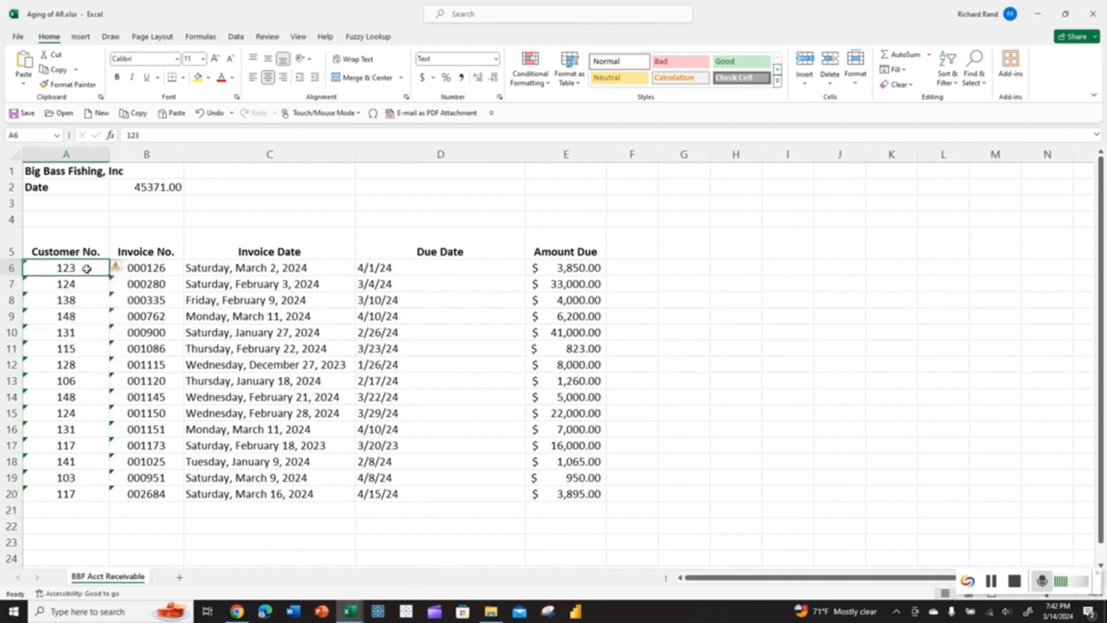
pyautogui.moveTo(86, 268); pyautogui.dragTo(77, 492)
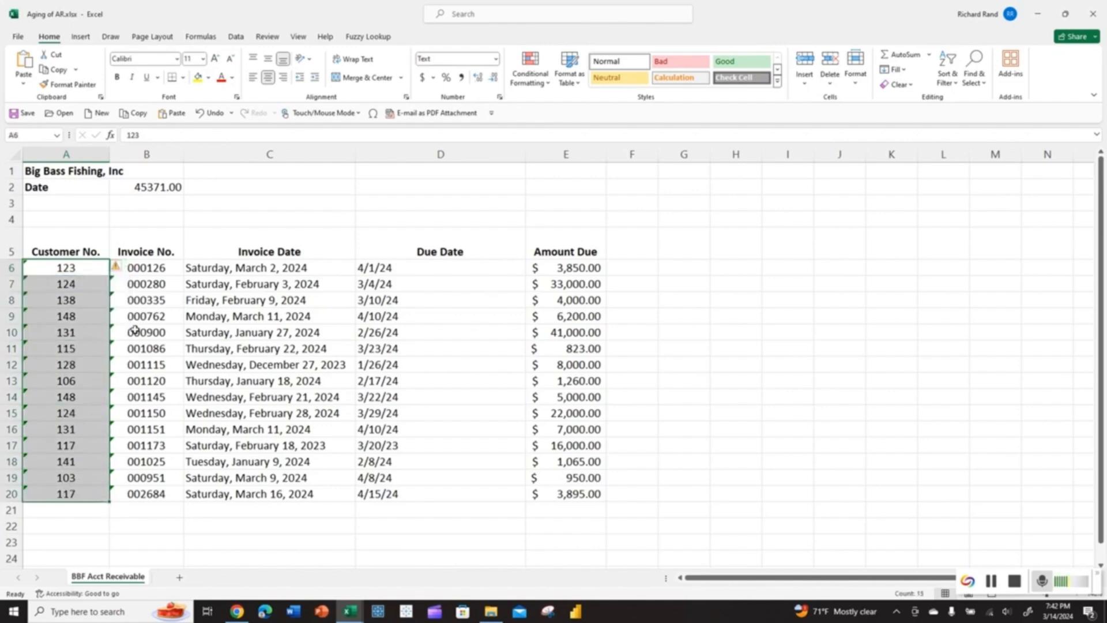
# Examine the error options on the first Invoice No. entry in B6 and check other flagged cells in column B.
pyautogui.click(151, 269)
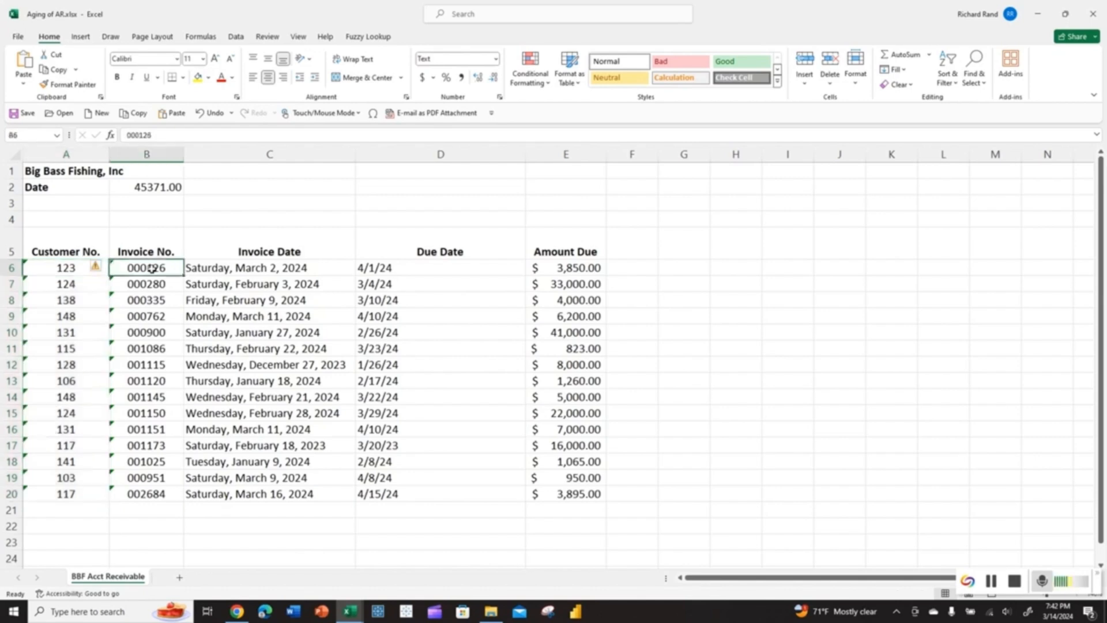
pyautogui.click(103, 269)
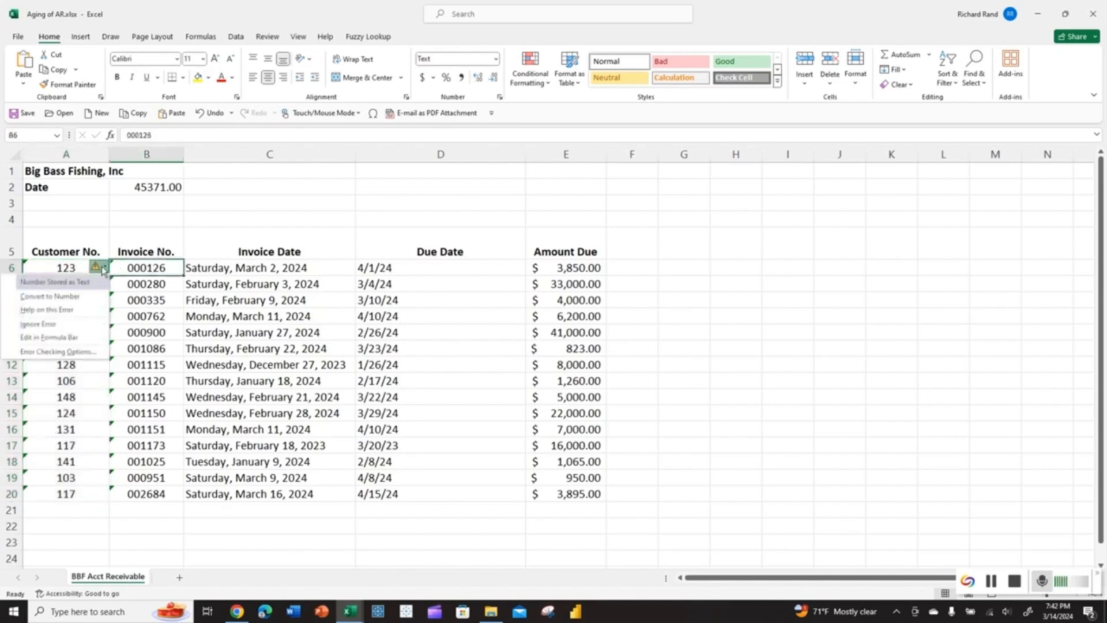
pyautogui.click(136, 285)
pyautogui.click(135, 300)
pyautogui.click(136, 333)
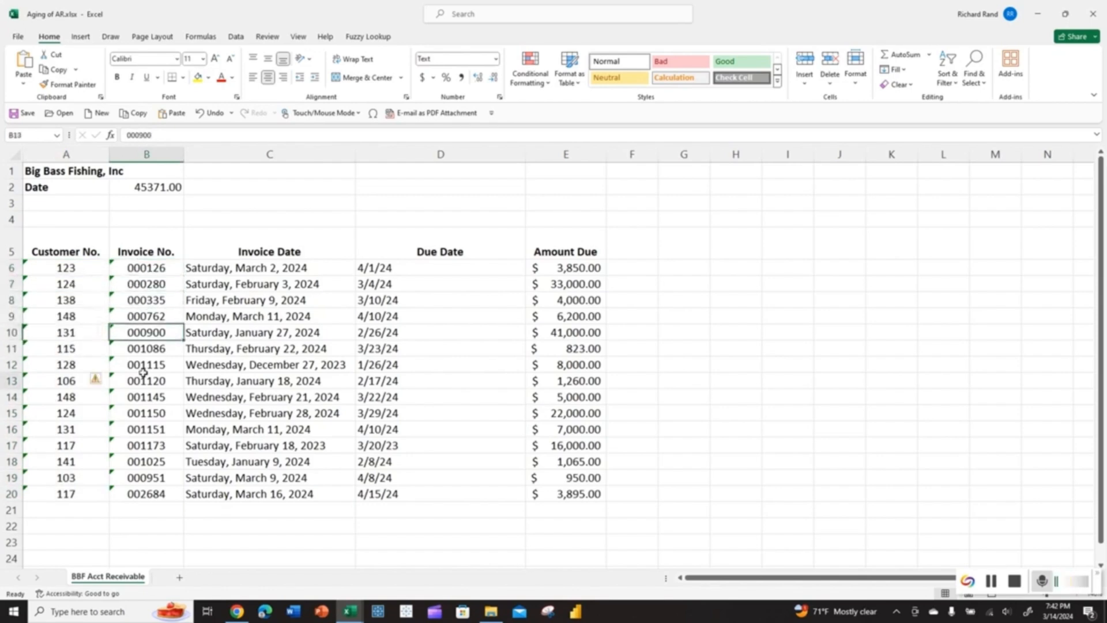
pyautogui.click(144, 381)
pyautogui.click(146, 427)
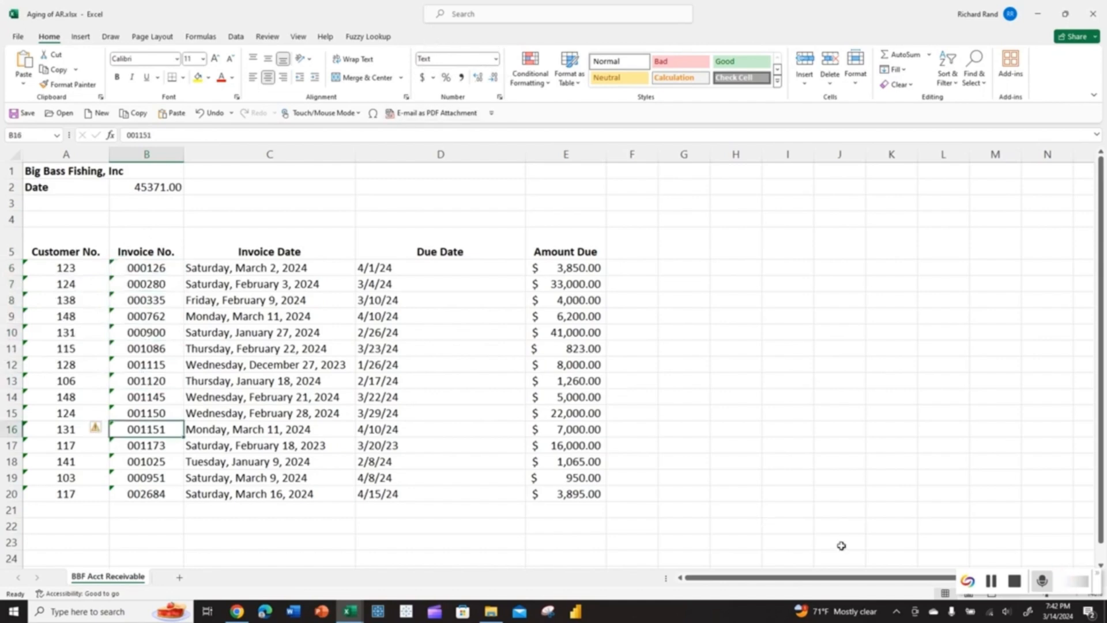
# Review how the Invoice Date entries in column C are formatted.
pyautogui.click(1014, 580)
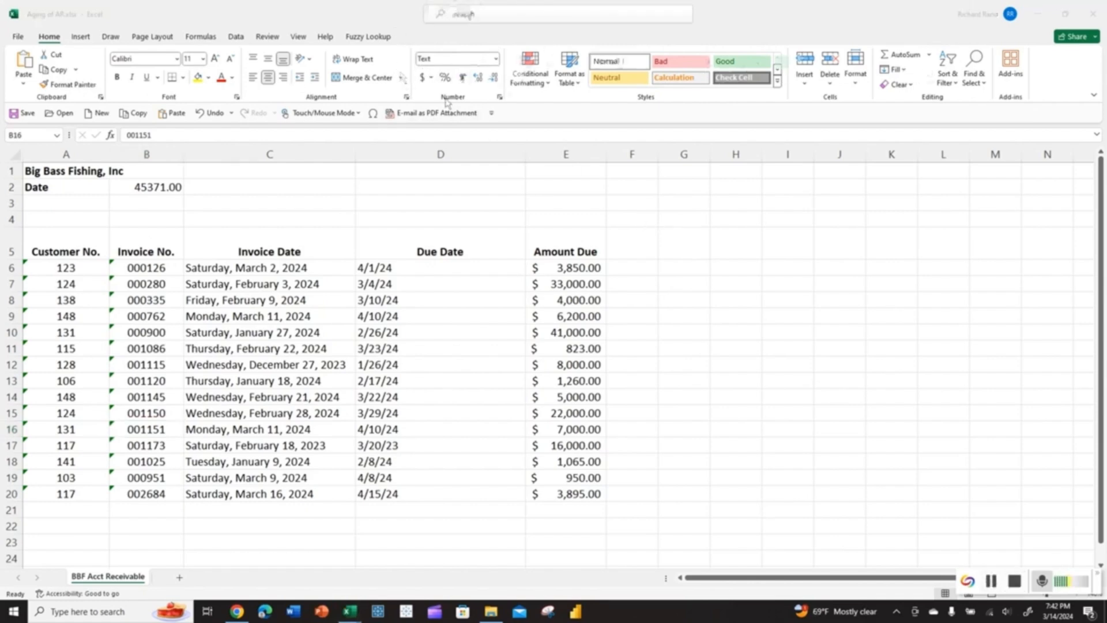
pyautogui.click(198, 288)
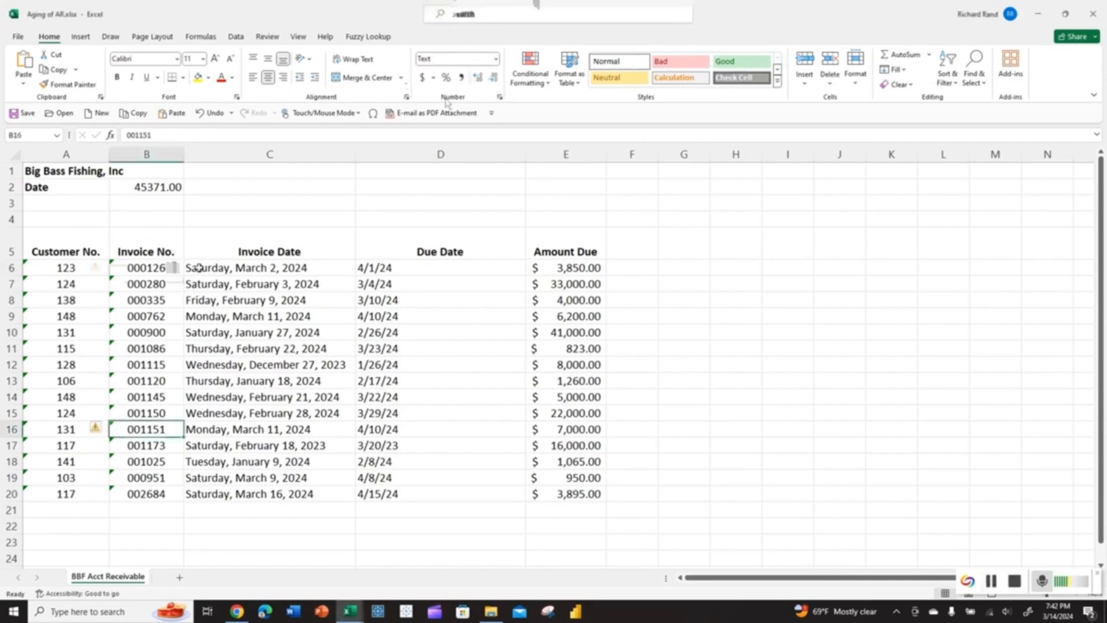
pyautogui.click(171, 267)
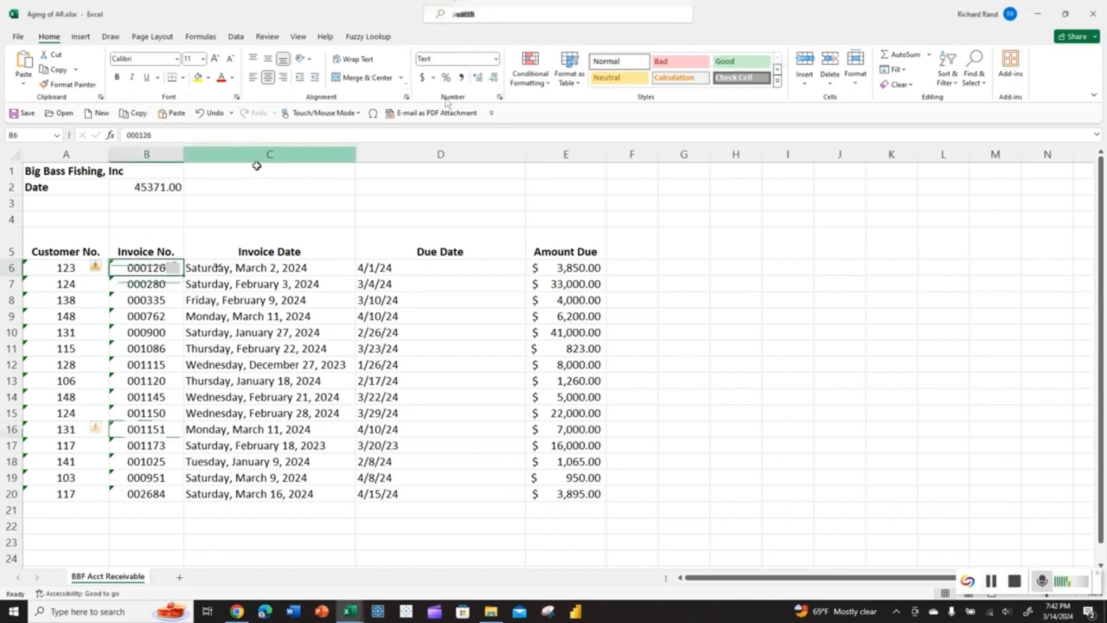
pyautogui.moveTo(247, 268); pyautogui.dragTo(249, 299)
pyautogui.click(249, 333)
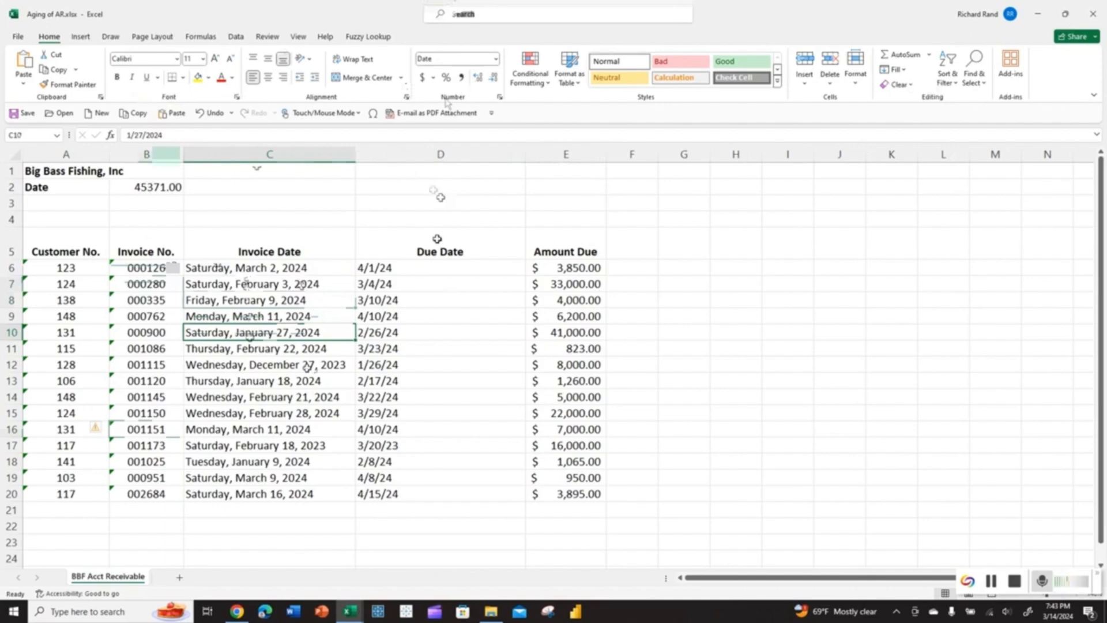
# Format the date in B2 as Short Date.
pyautogui.click(167, 187)
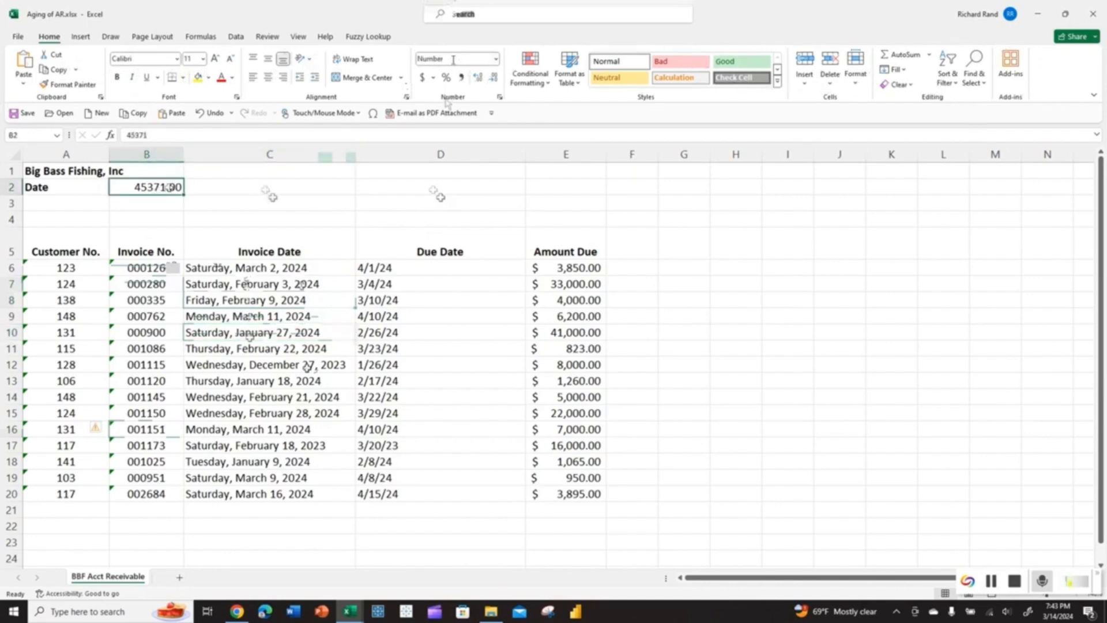
pyautogui.click(494, 59)
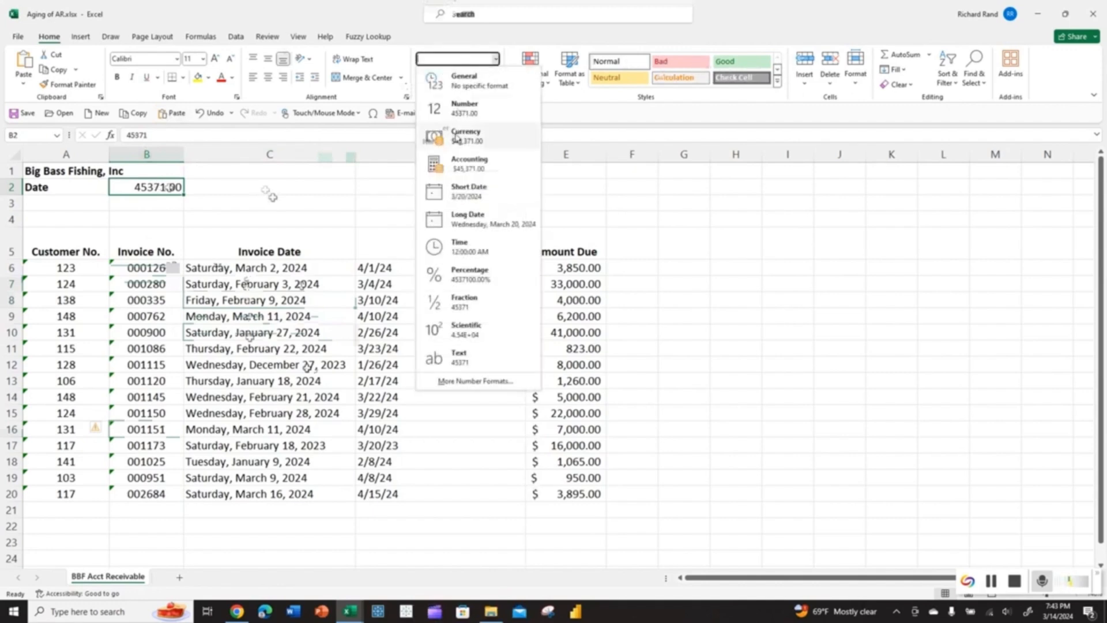
pyautogui.click(466, 192)
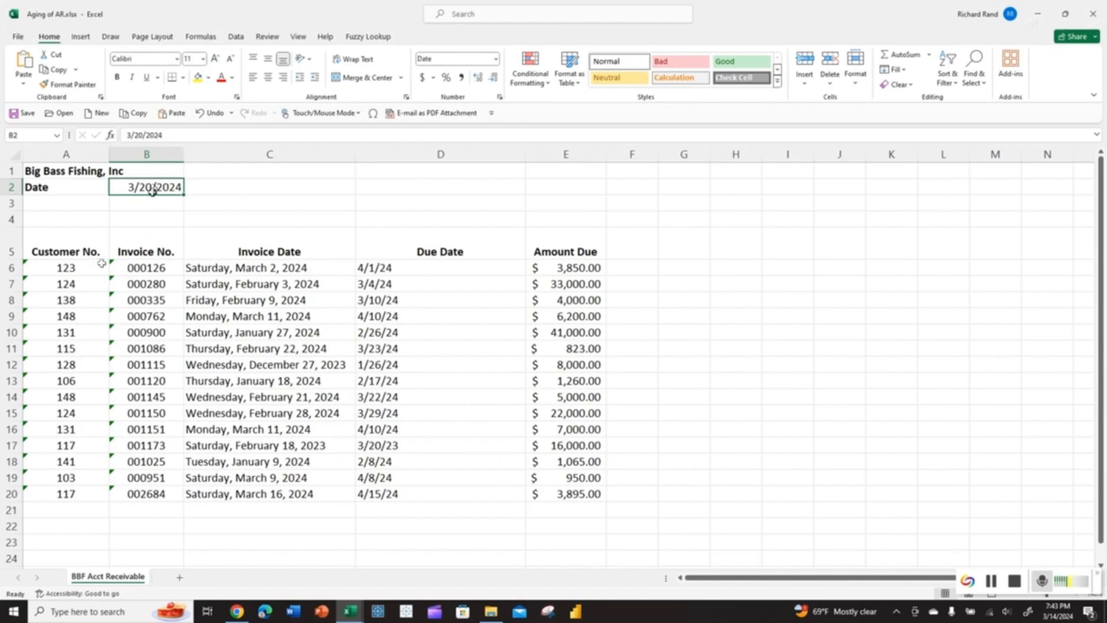
# Convert the text-stored customer number in A6 to a number.
pyautogui.click(78, 265)
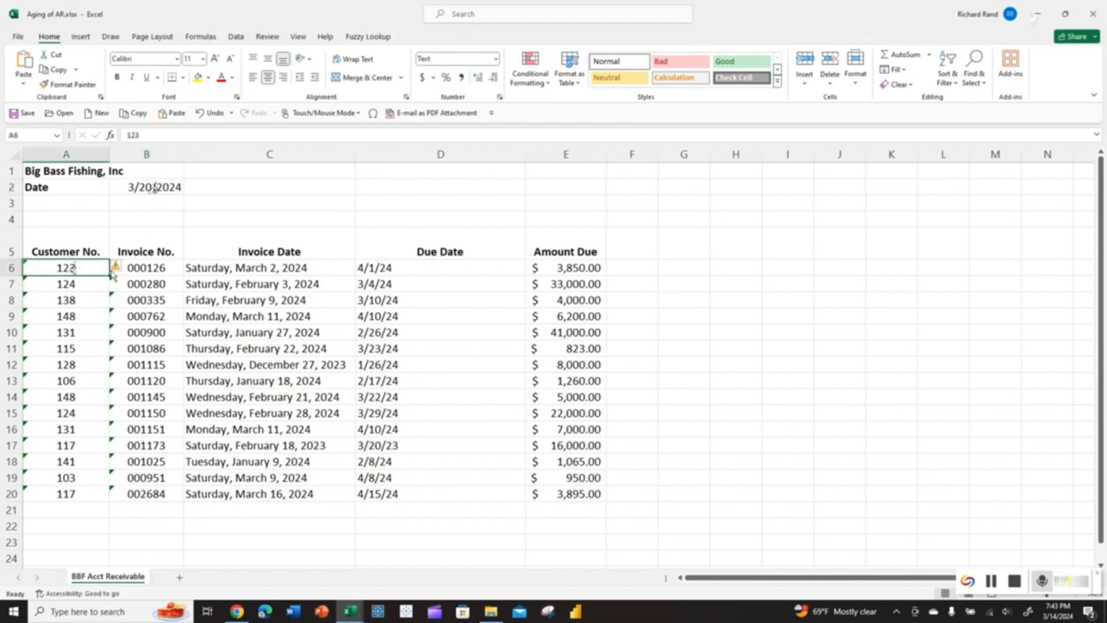
pyautogui.moveTo(116, 272)
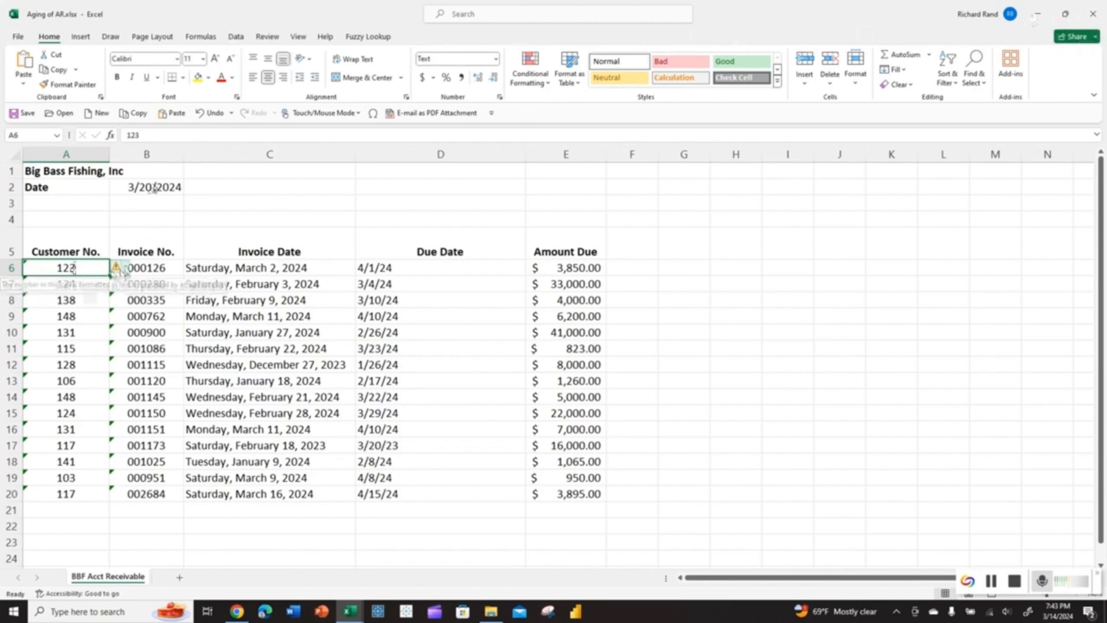
pyautogui.click(120, 269)
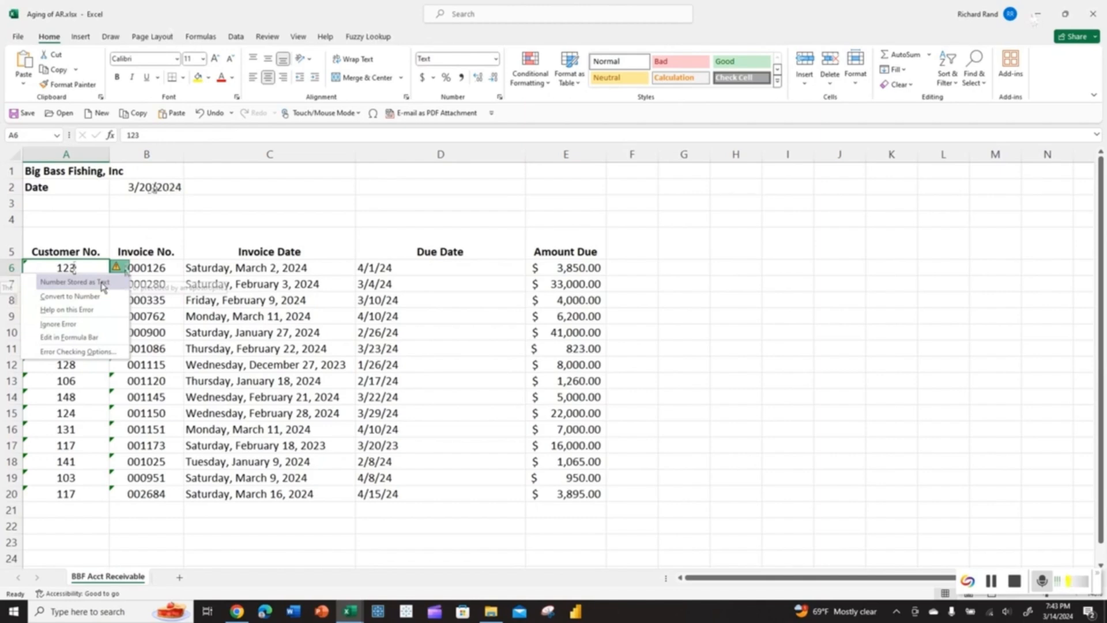
pyautogui.click(75, 298)
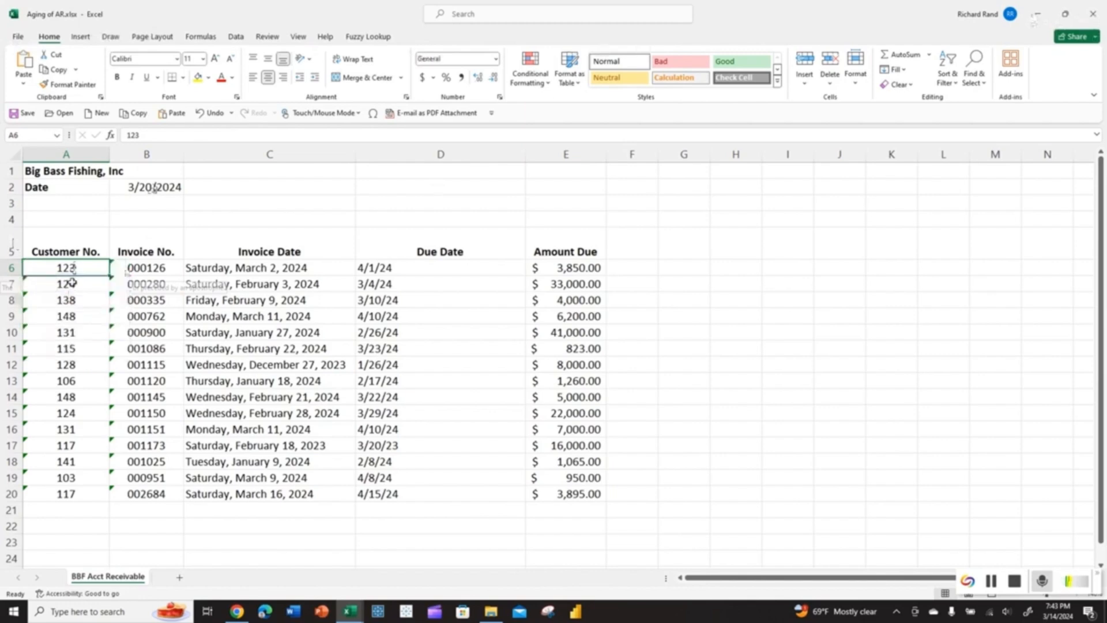
# Convert the remaining text-stored customer numbers in A7:A20 to numbers.
pyautogui.click(72, 282)
pyautogui.click(75, 299)
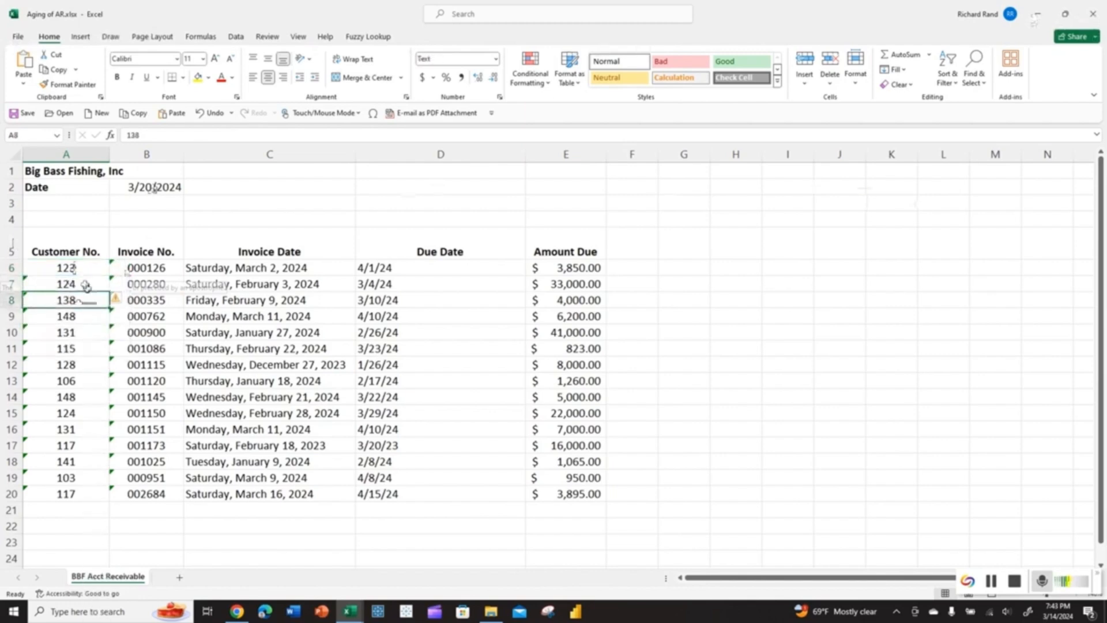
pyautogui.moveTo(85, 285); pyautogui.dragTo(78, 491)
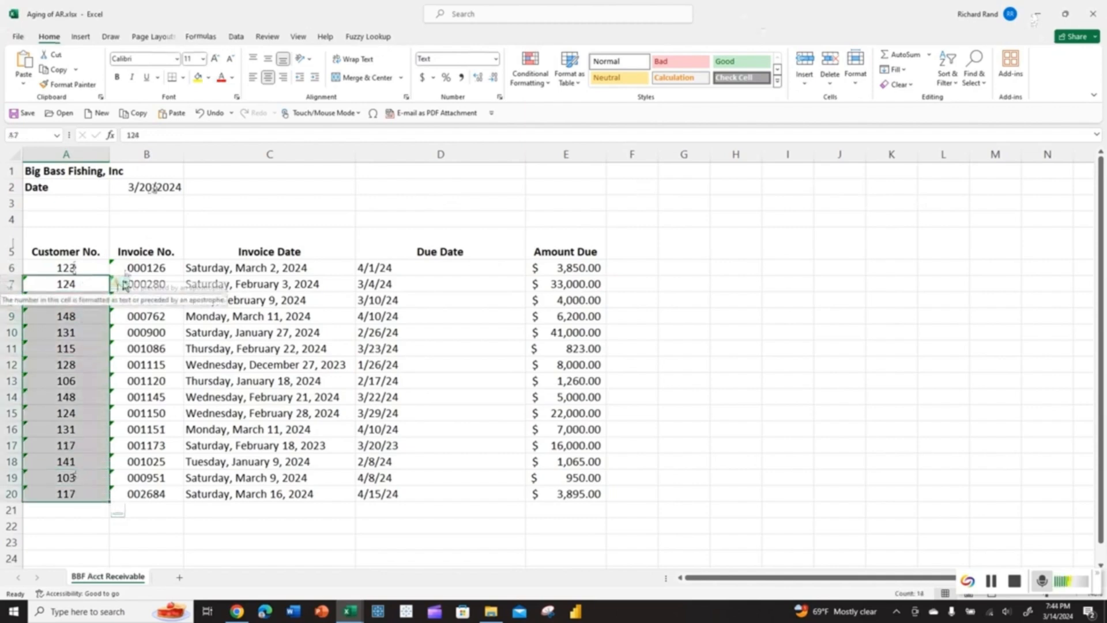
pyautogui.click(126, 284)
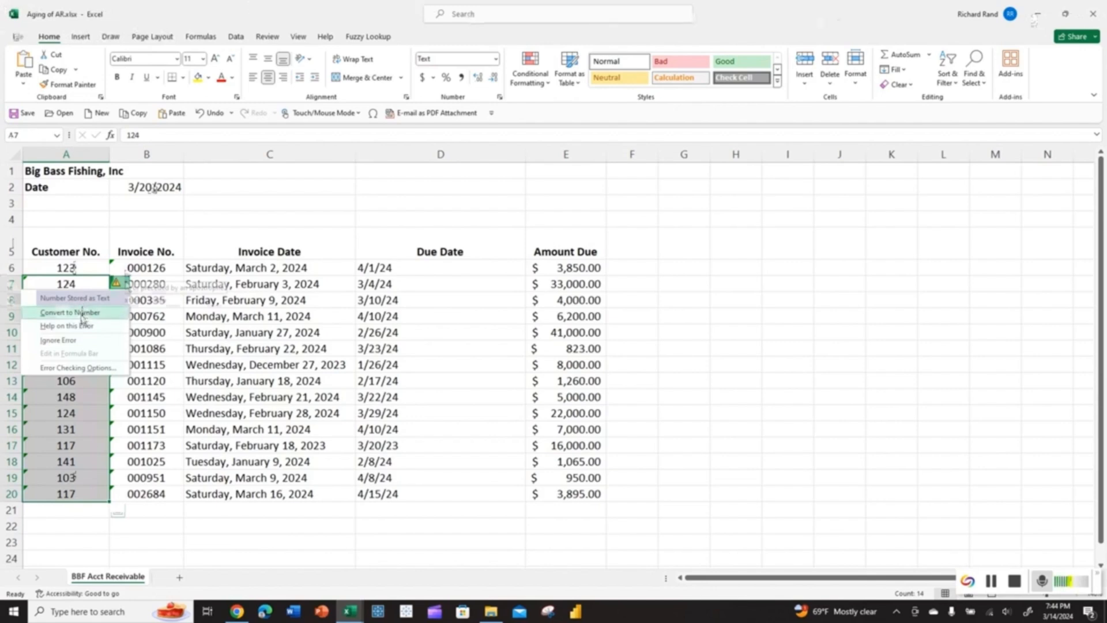
pyautogui.click(83, 312)
# Check the number format of the converted entries throughout the Customer No. column.
pyautogui.click(75, 289)
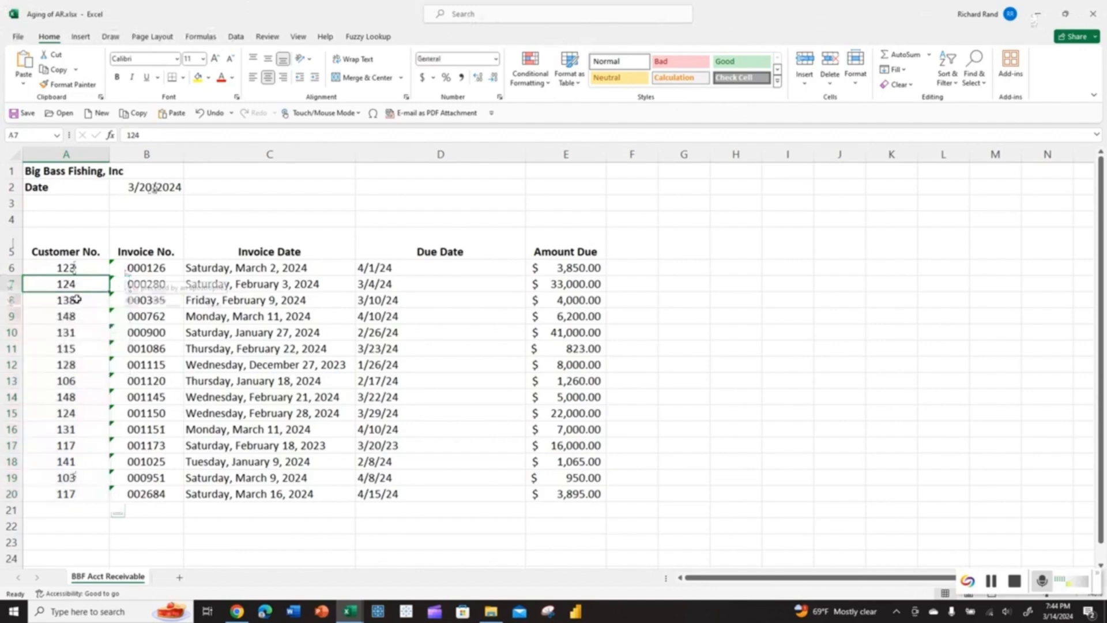
pyautogui.click(77, 316)
pyautogui.click(77, 361)
pyautogui.click(79, 395)
pyautogui.click(83, 439)
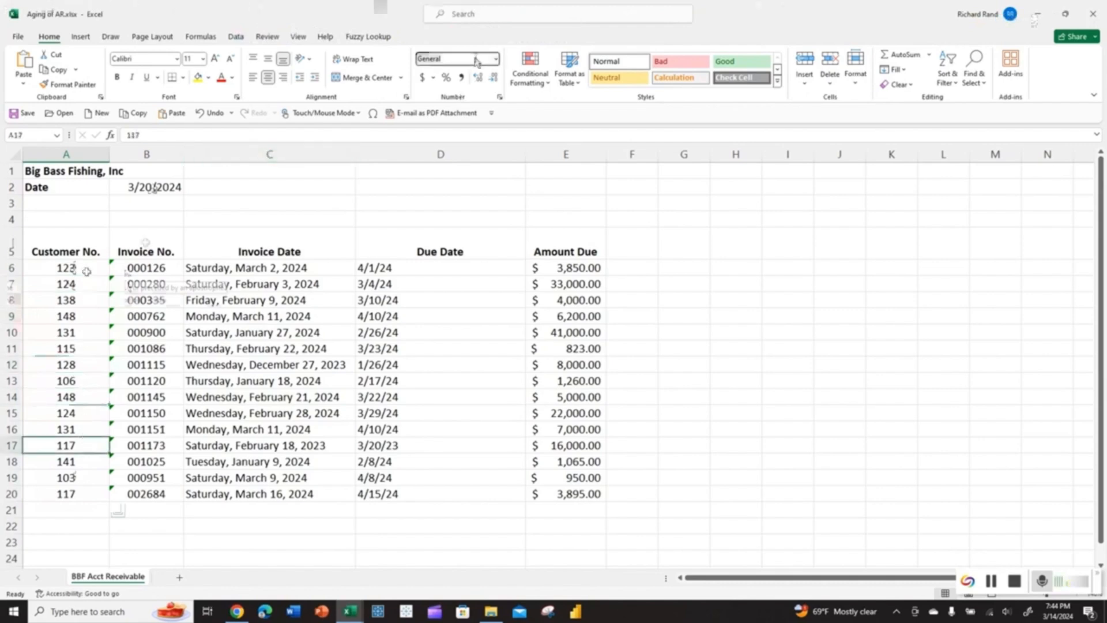
pyautogui.click(70, 271)
pyautogui.moveTo(75, 349); pyautogui.dragTo(90, 364)
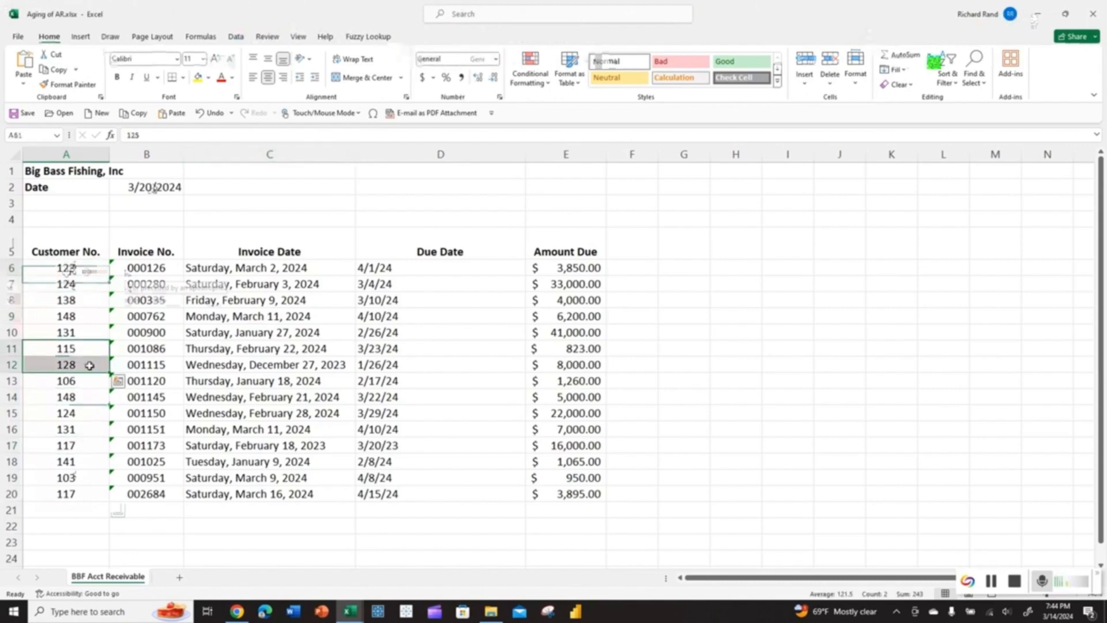
# Try converting the text-stored invoice number in B6 to a number and undo the conversion.
pyautogui.click(142, 268)
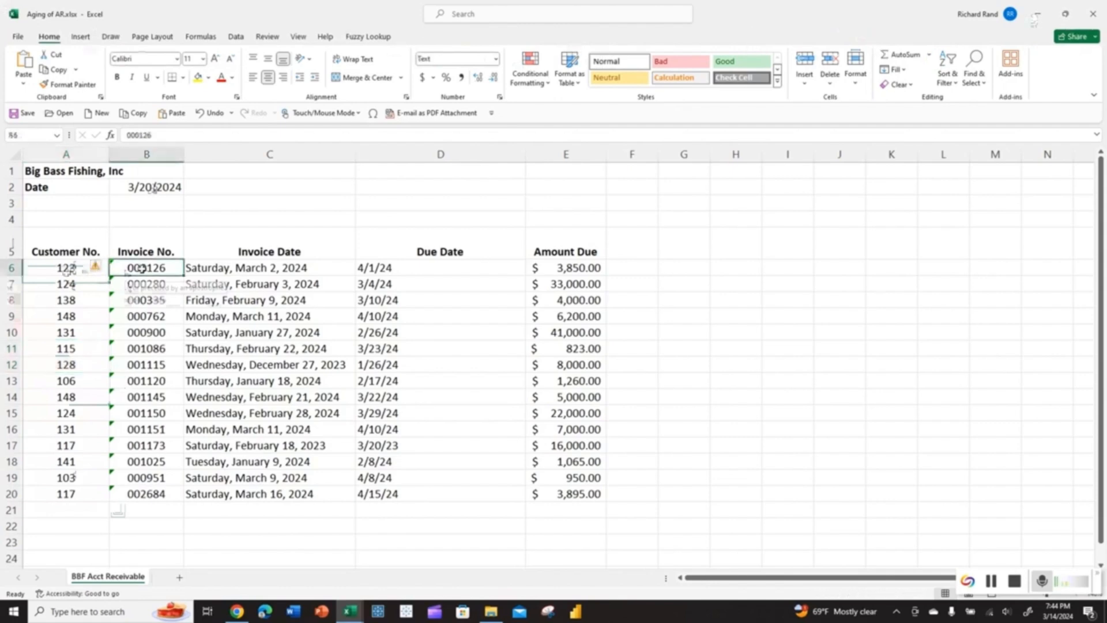
pyautogui.click(100, 269)
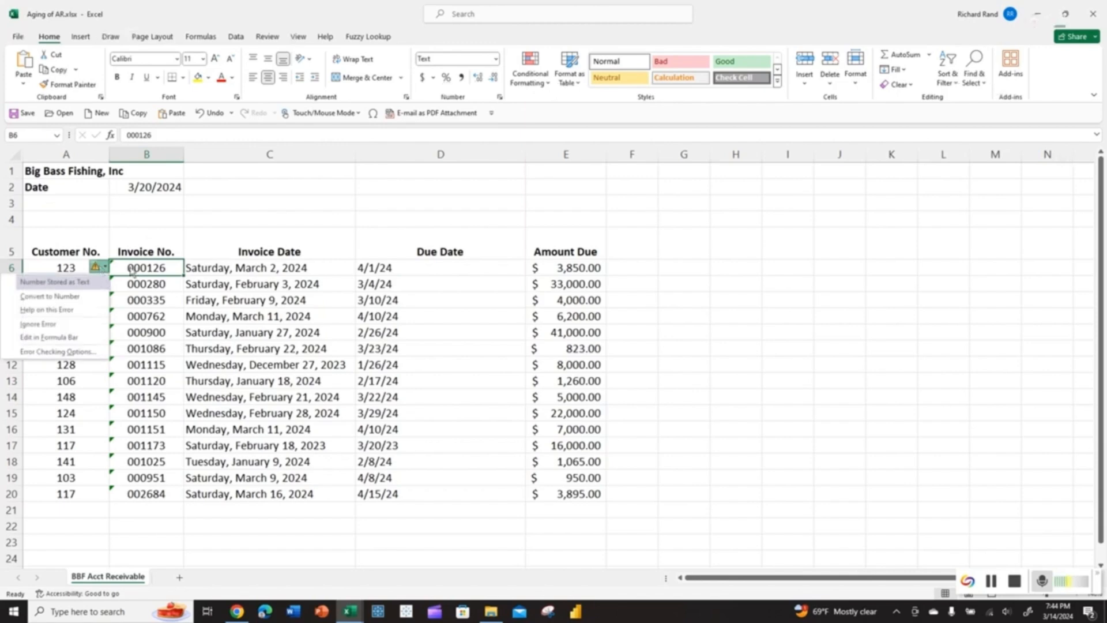
pyautogui.click(77, 270)
pyautogui.click(140, 269)
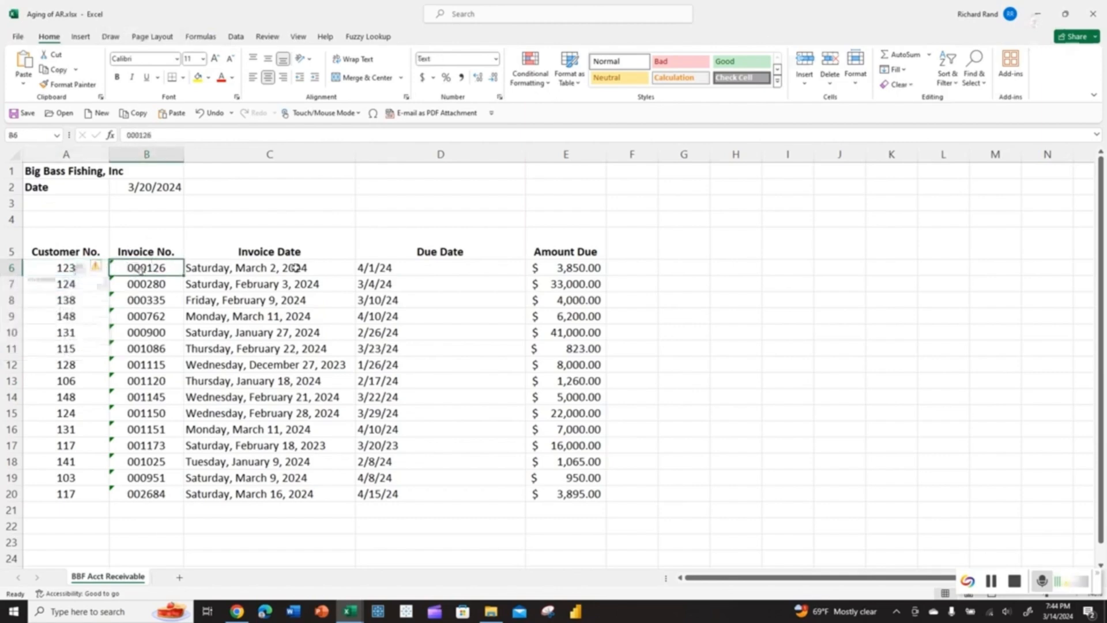
pyautogui.click(100, 268)
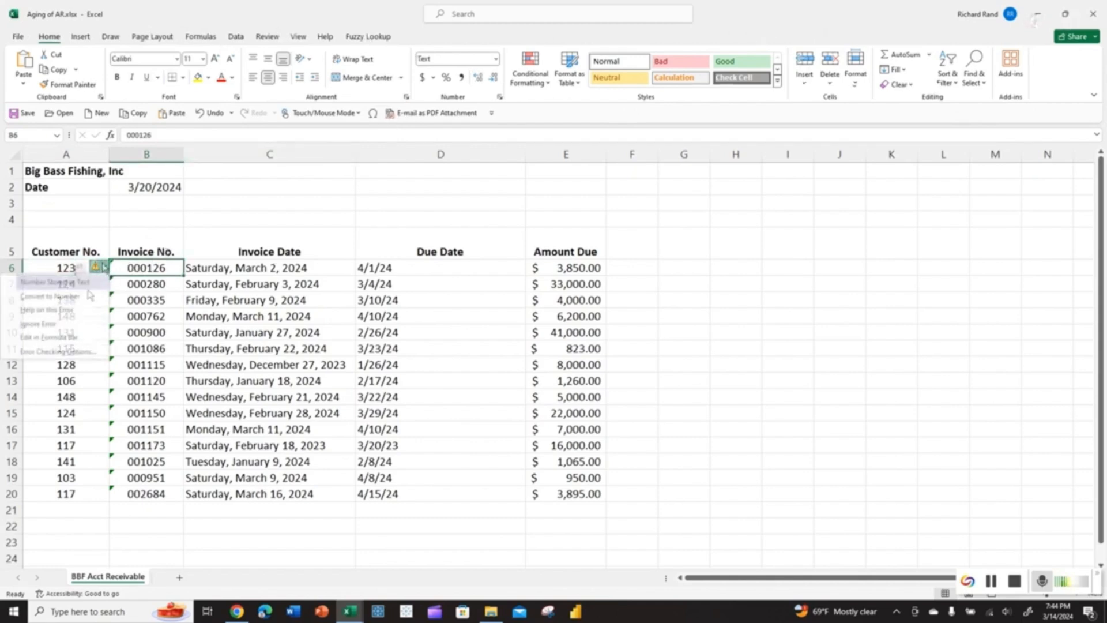
pyautogui.click(50, 296)
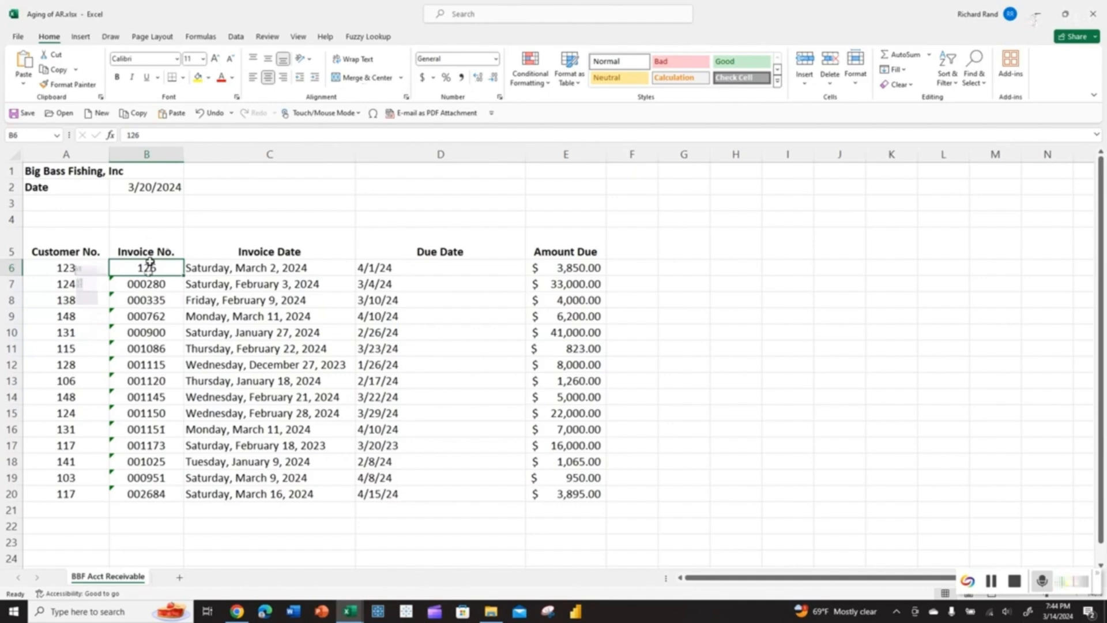
pyautogui.click(216, 114)
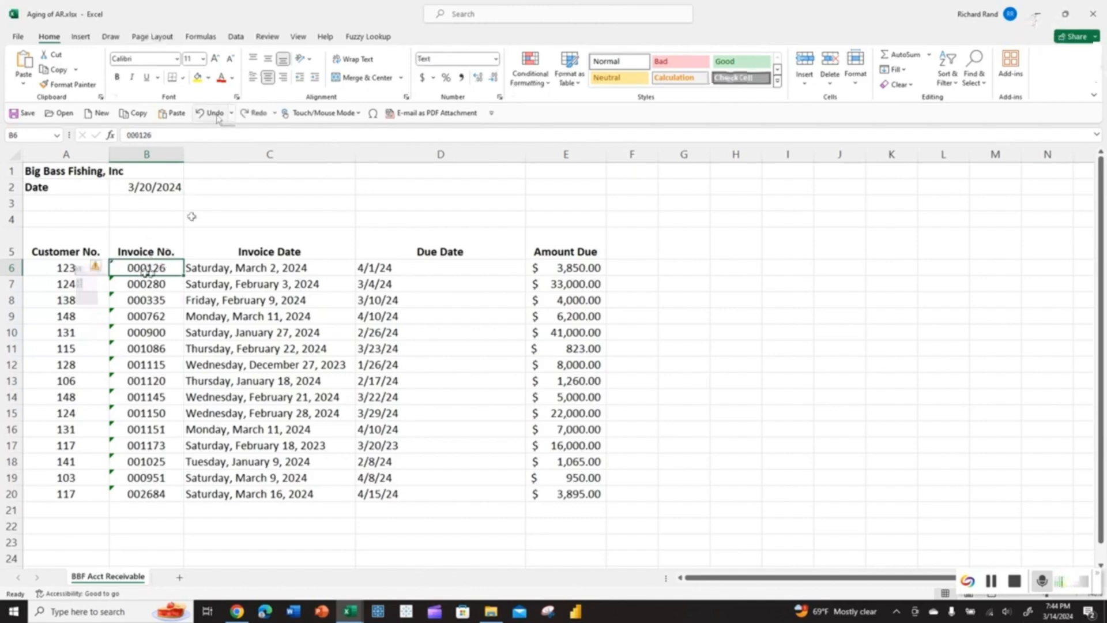
# Ignore the number-stored-as-text error for the invoice numbers in B6:B20.
pyautogui.moveTo(150, 272); pyautogui.dragTo(177, 495)
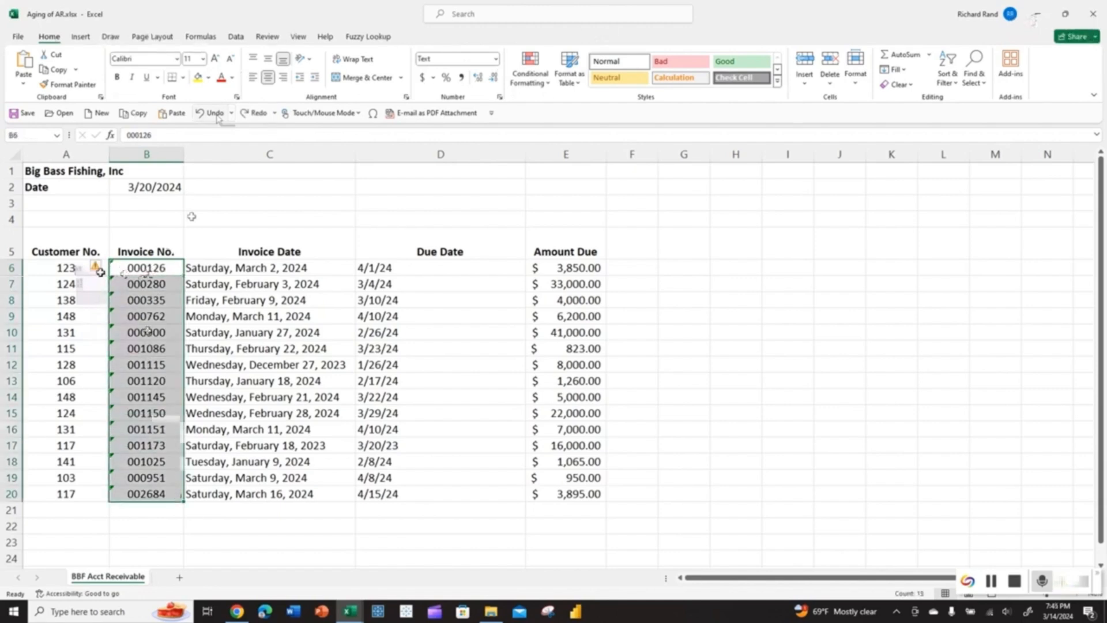
pyautogui.moveTo(102, 270)
pyautogui.click(103, 267)
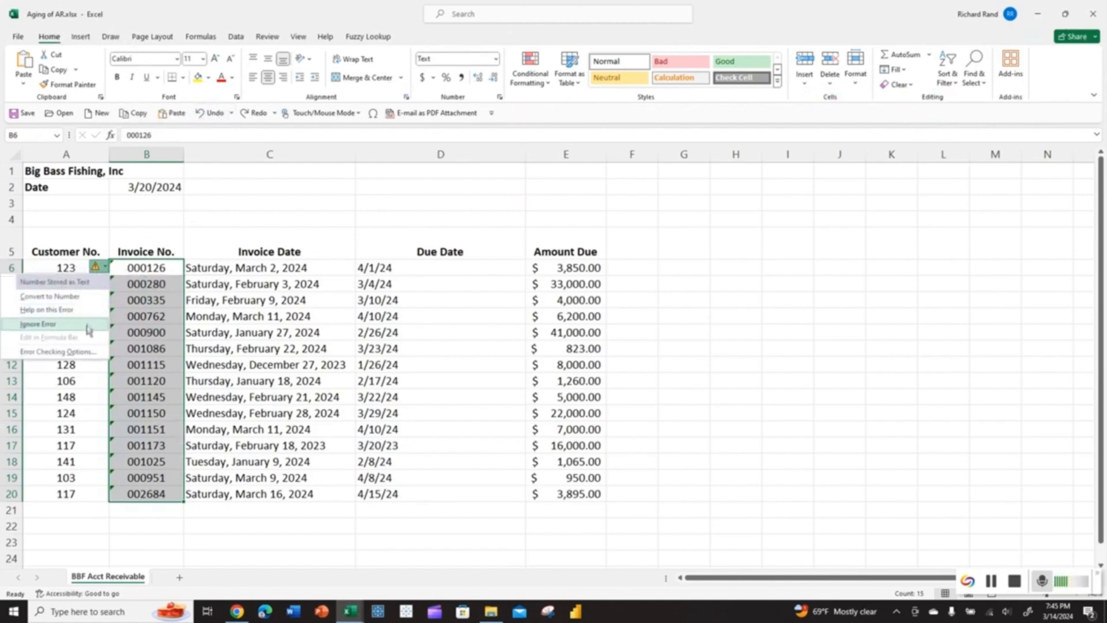
pyautogui.click(87, 326)
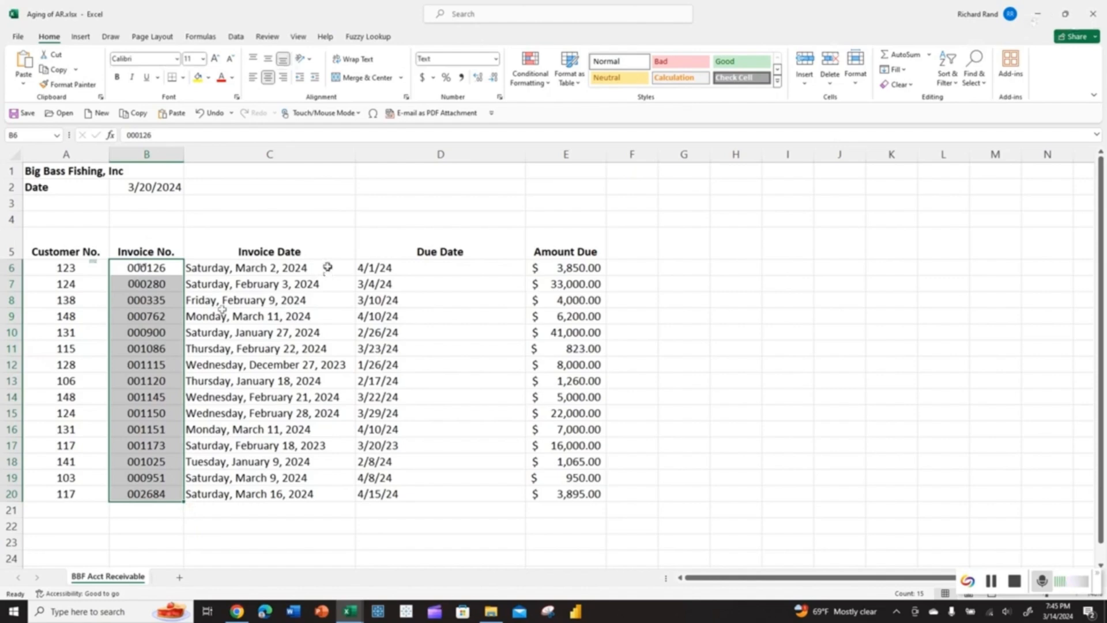
# Format the invoice dates in C6:C20 as Short Date.
pyautogui.moveTo(328, 267); pyautogui.dragTo(316, 495)
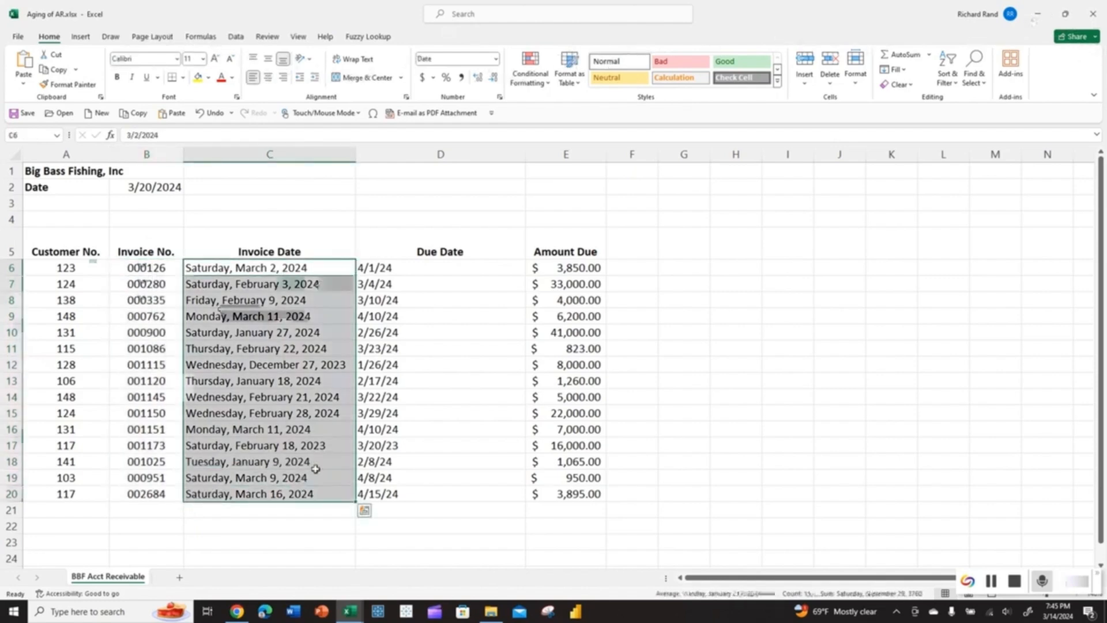
pyautogui.click(496, 59)
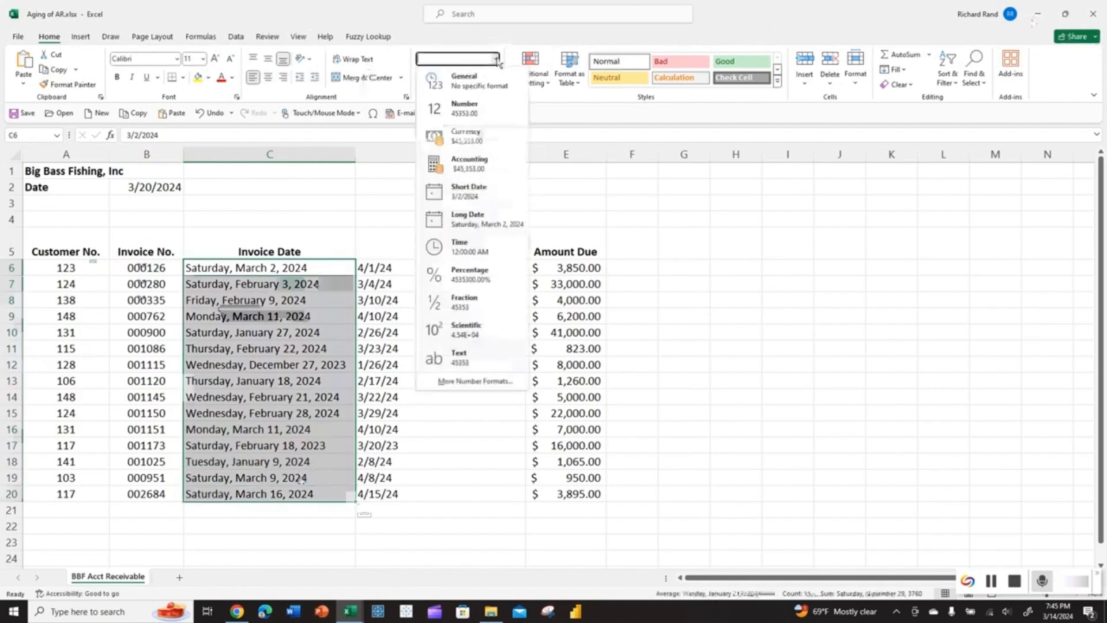
pyautogui.click(458, 192)
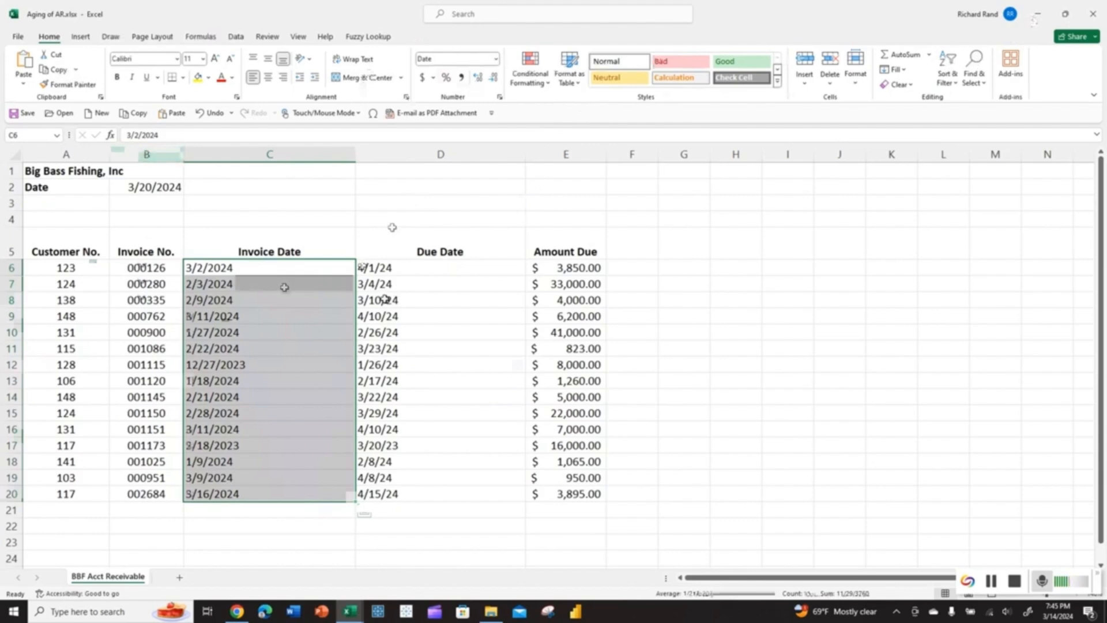
# AutoFit the Invoice Date and Due Date columns to their contents and center both columns.
pyautogui.doubleClick(355, 153)
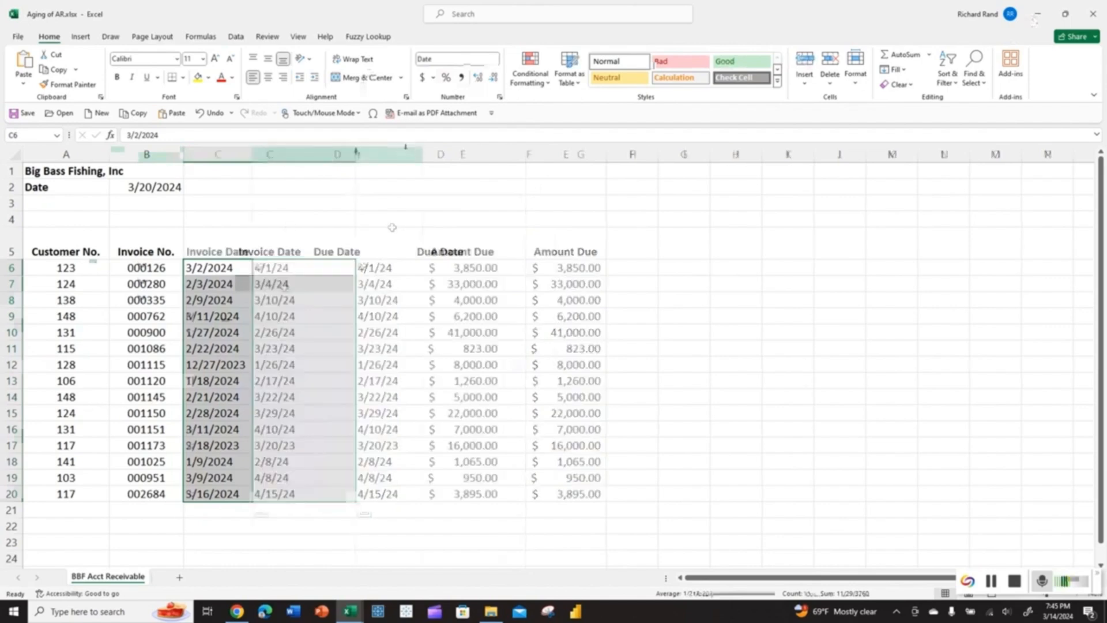
pyautogui.doubleClick(421, 152)
pyautogui.click(224, 155)
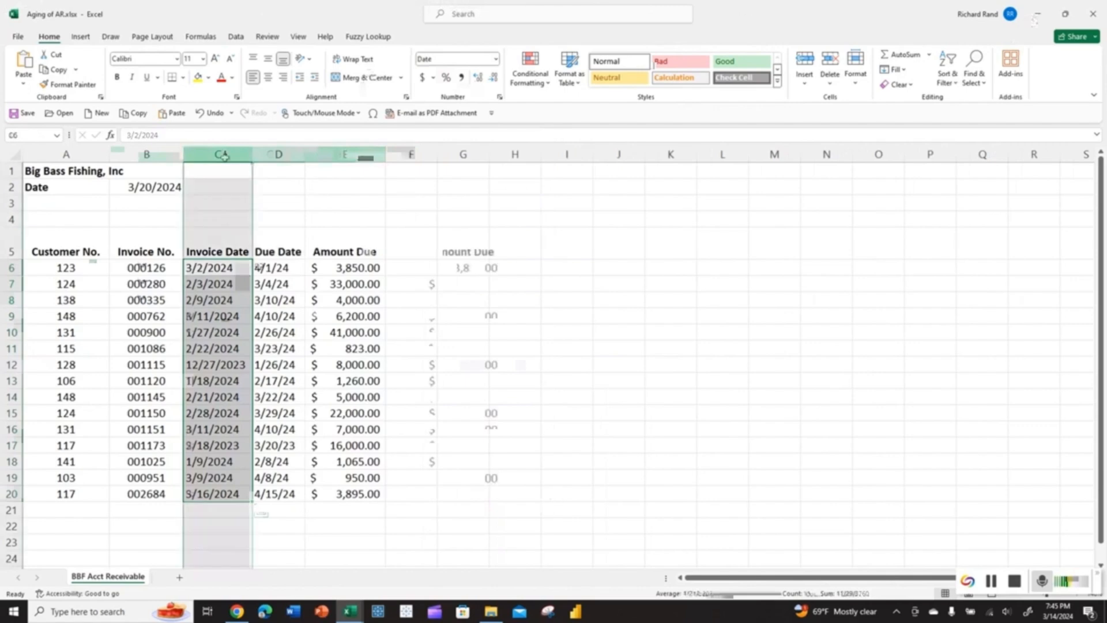
pyautogui.moveTo(223, 156); pyautogui.dragTo(276, 150)
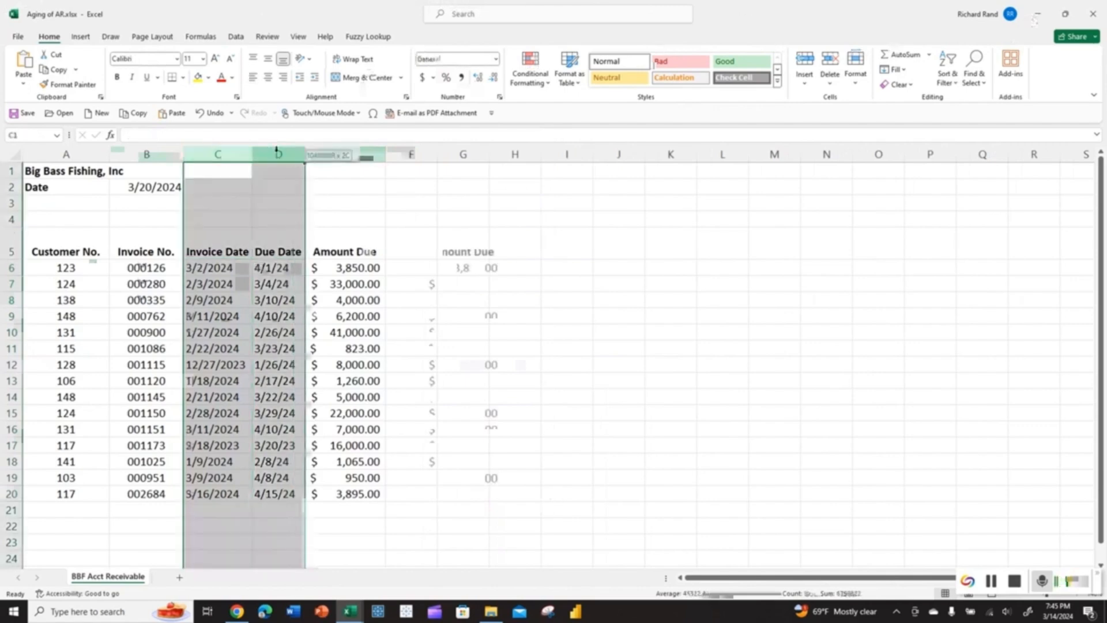
pyautogui.click(268, 77)
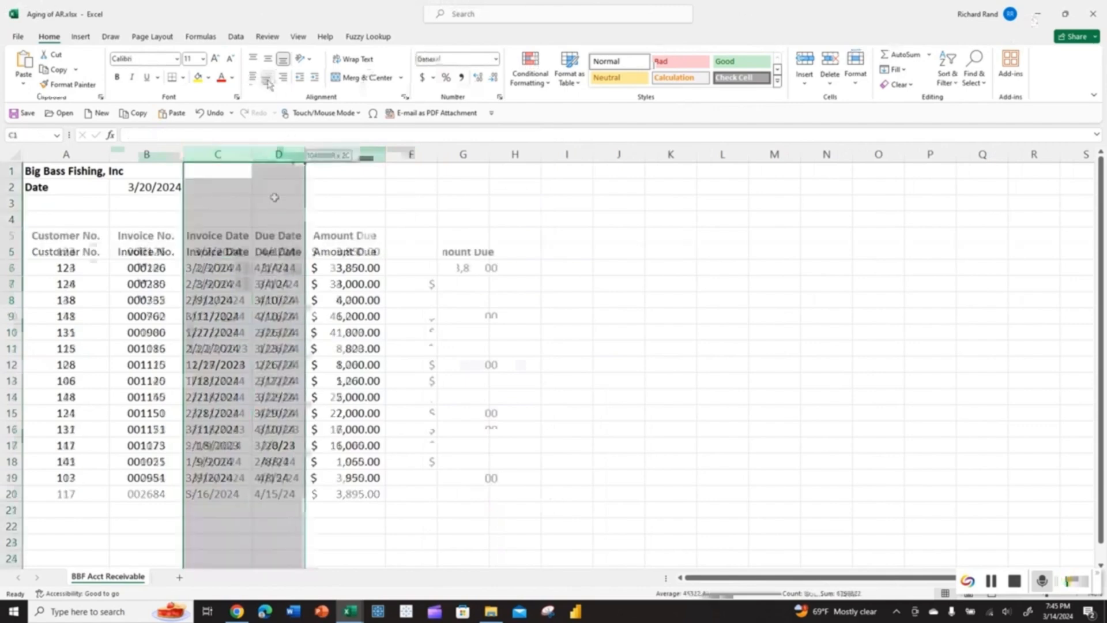
# Set the width of the Invoice Date and Due Date columns to 12 each.
pyautogui.click(224, 154)
pyautogui.rightClick(224, 153)
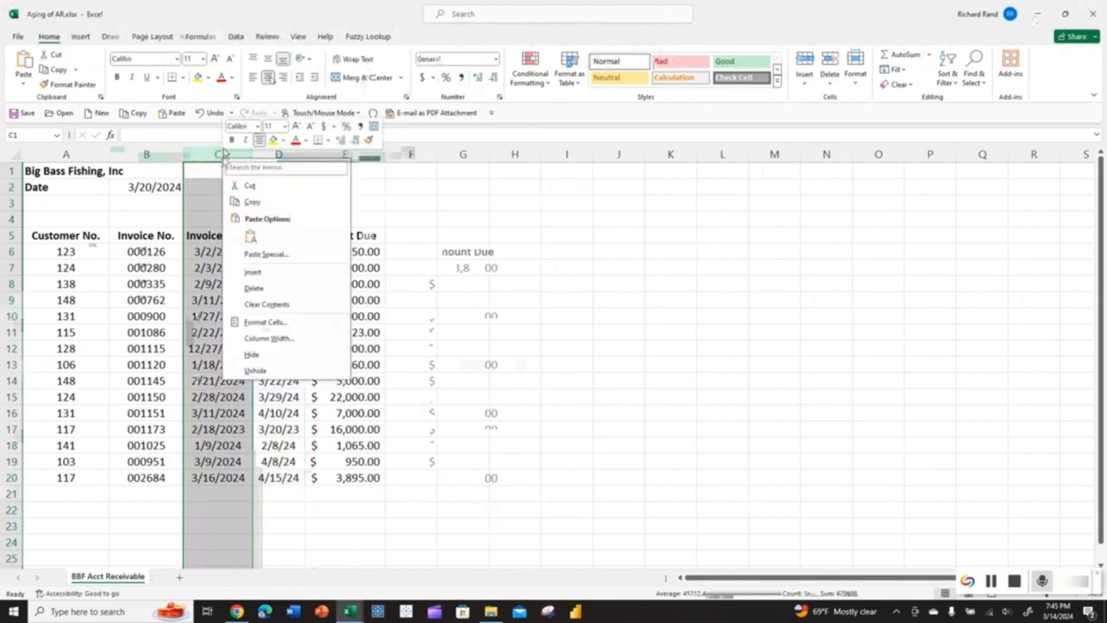
pyautogui.click(268, 338)
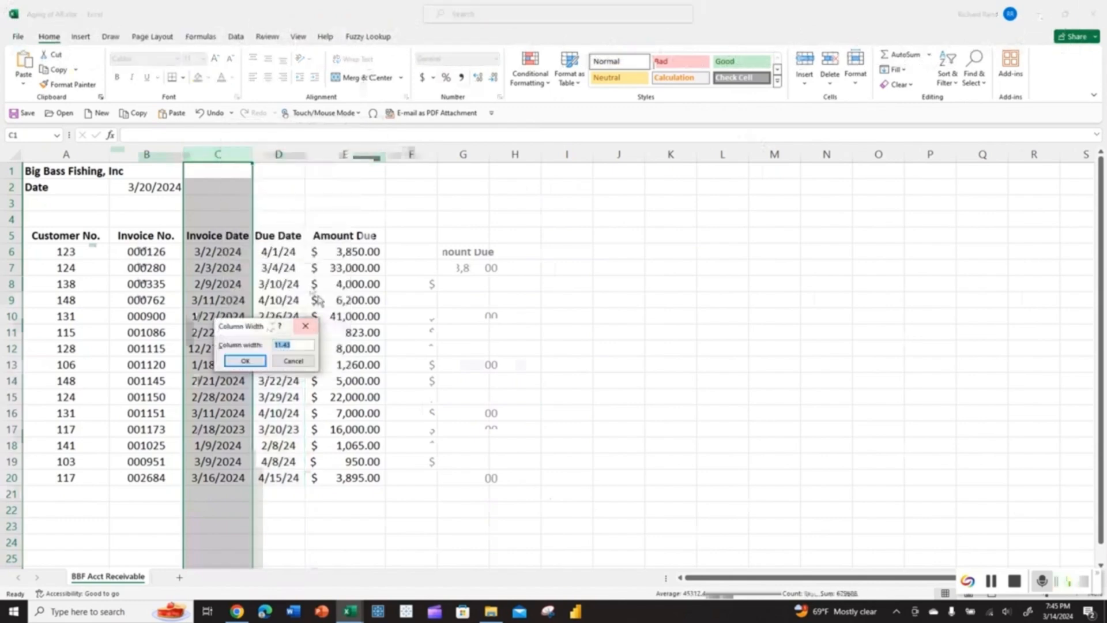
pyautogui.write('1')
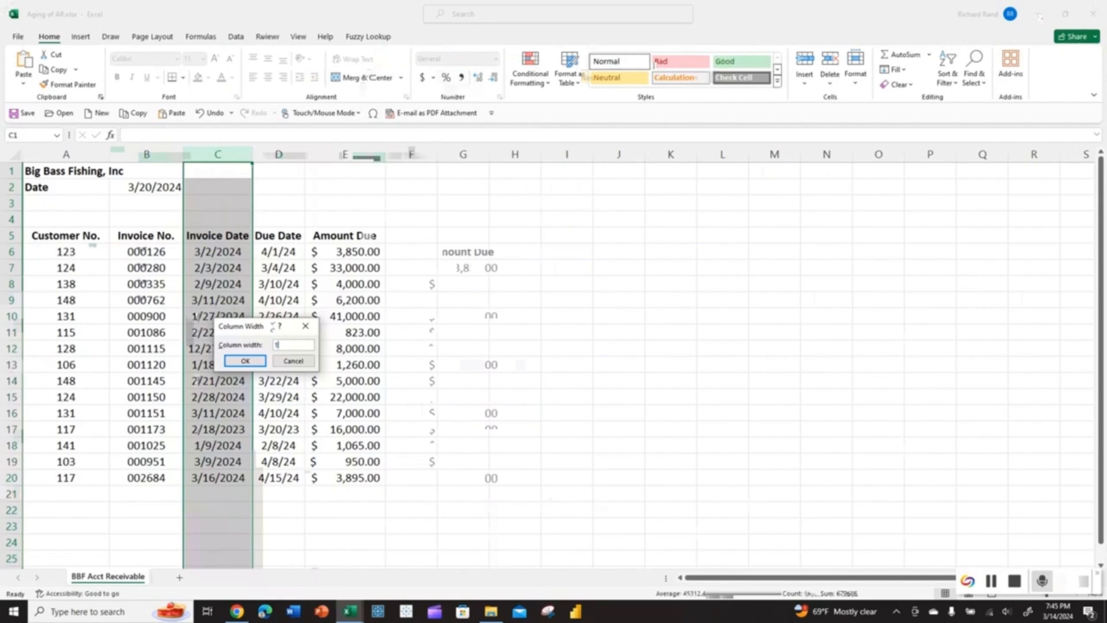
pyautogui.press('Return')
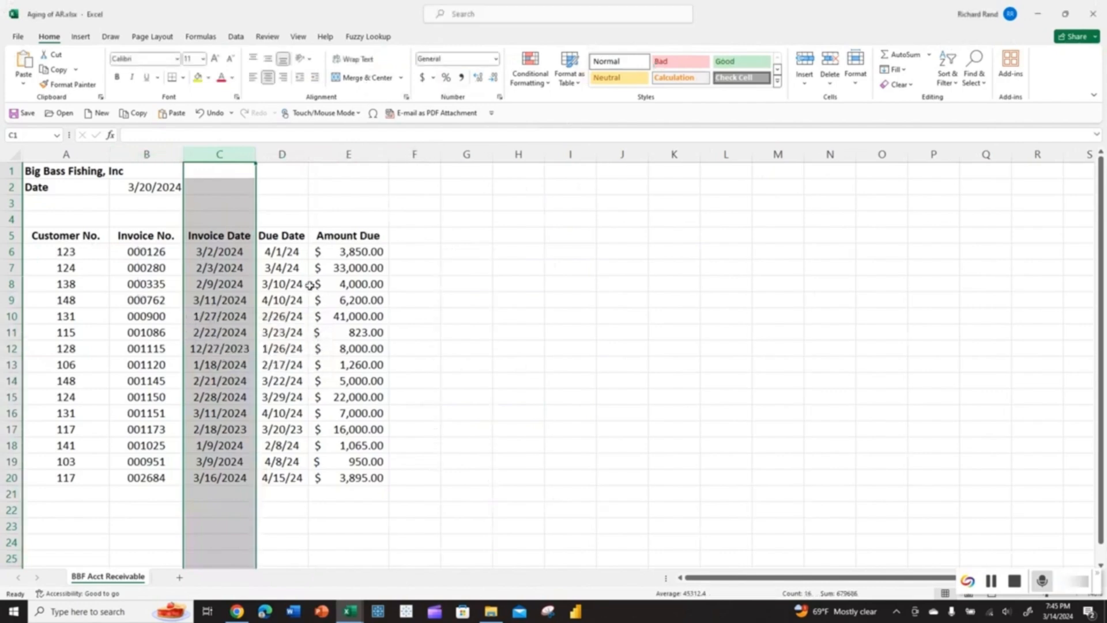
pyautogui.rightClick(296, 154)
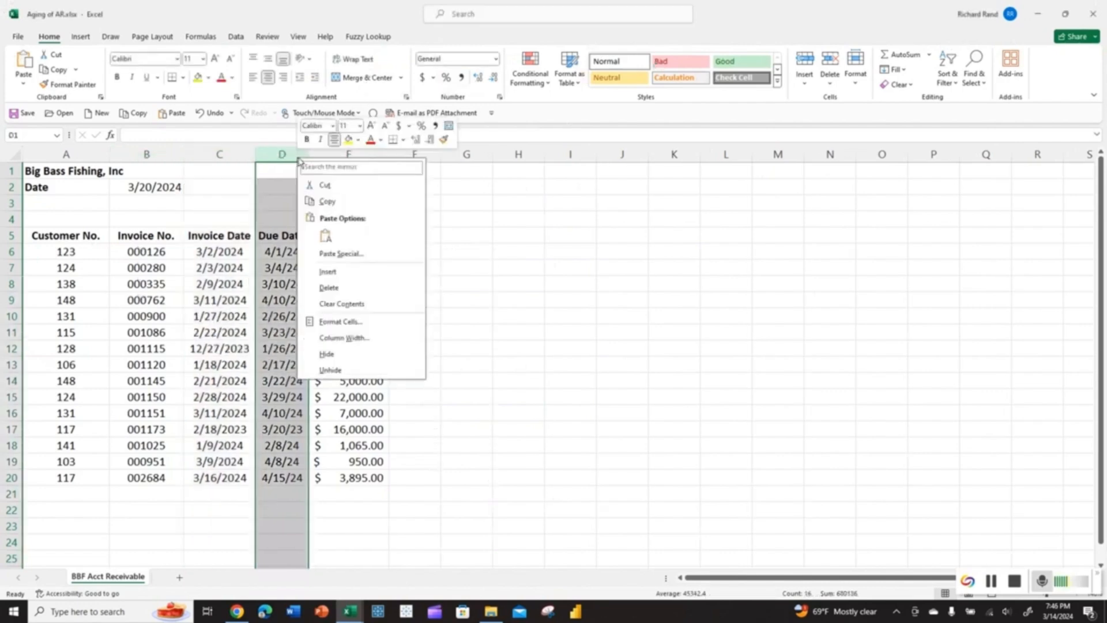
pyautogui.click(345, 338)
pyautogui.write('12')
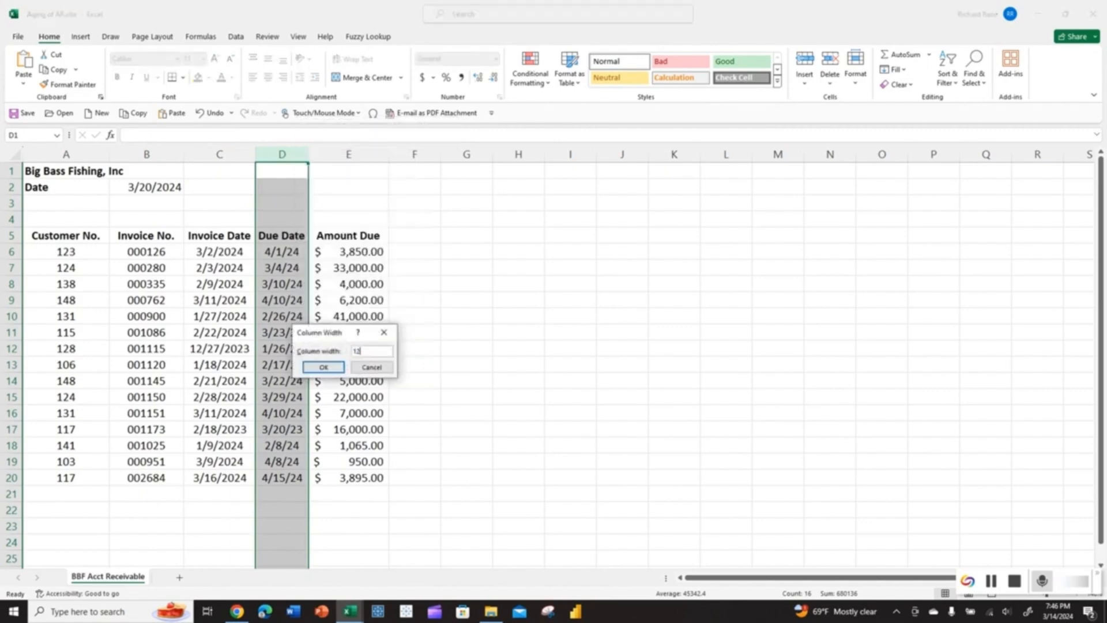
pyautogui.press('Return')
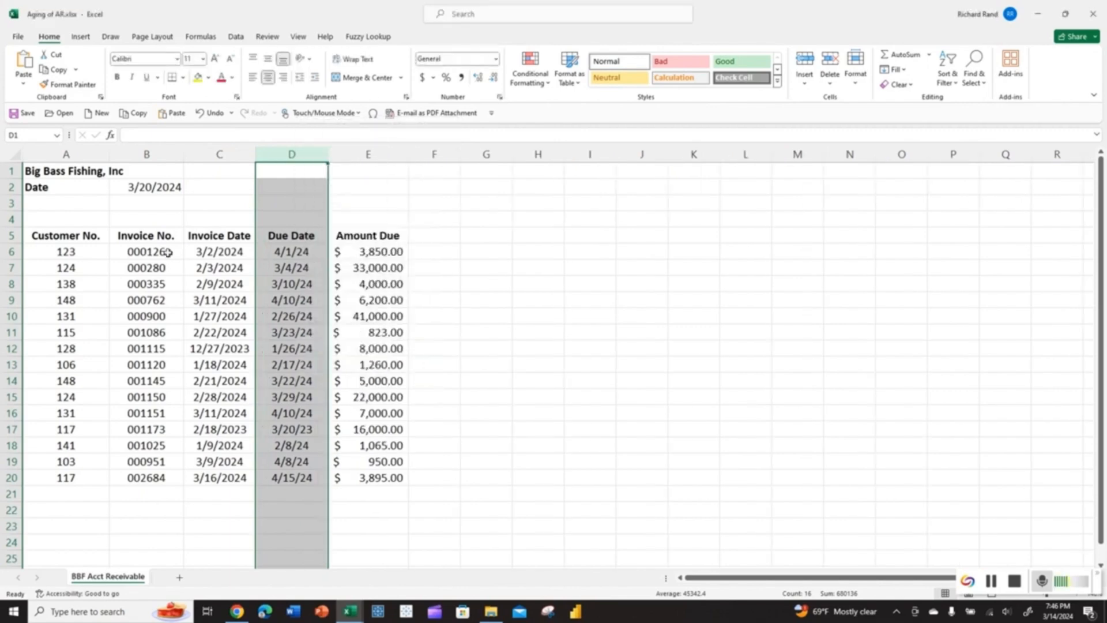
# Convert the receivables data in A5:E20 into a table with headers.
pyautogui.click(259, 310)
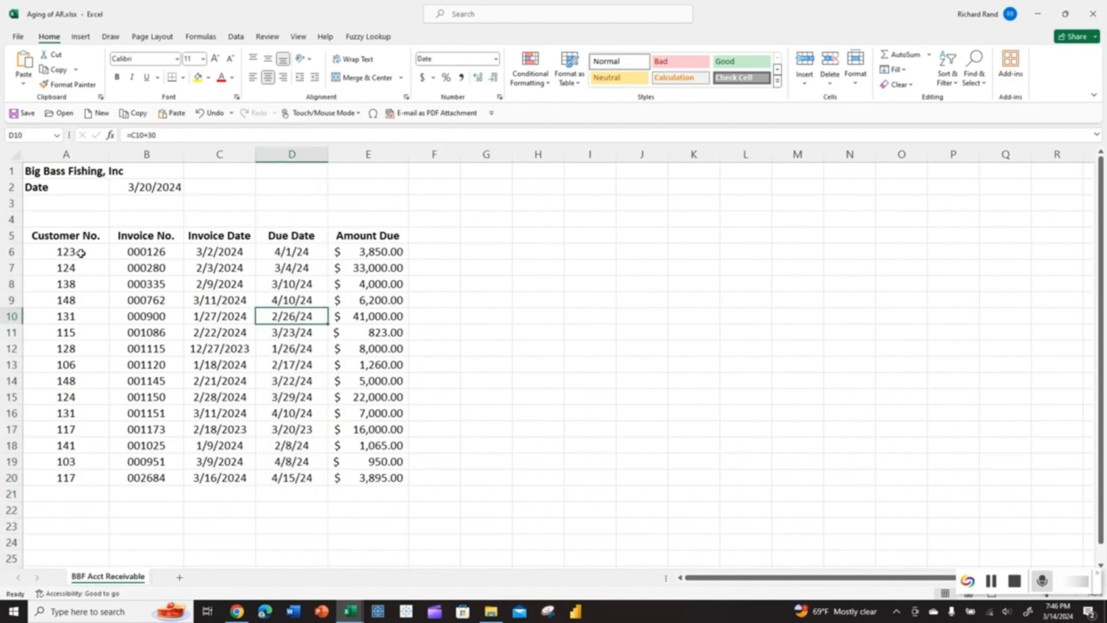
pyautogui.click(125, 255)
pyautogui.click(218, 255)
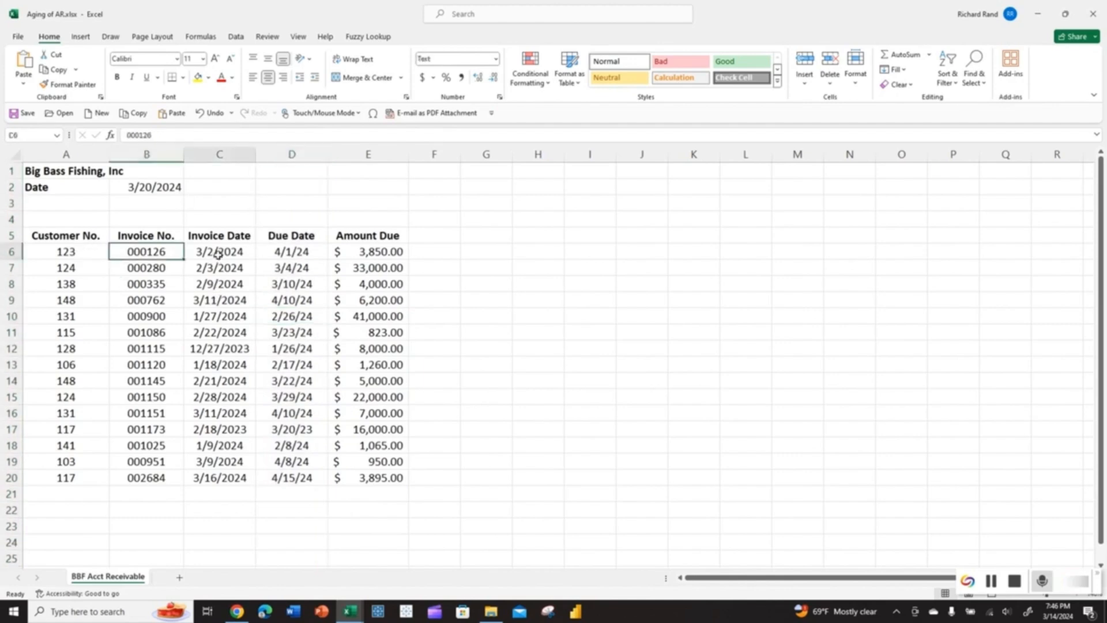
pyautogui.click(85, 39)
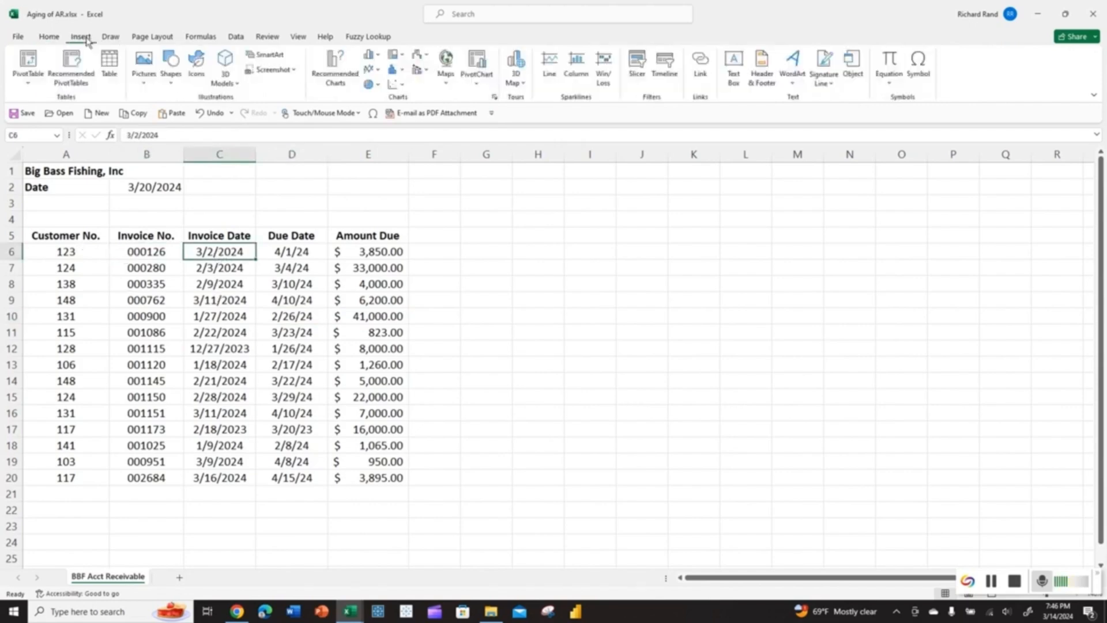
pyautogui.click(108, 66)
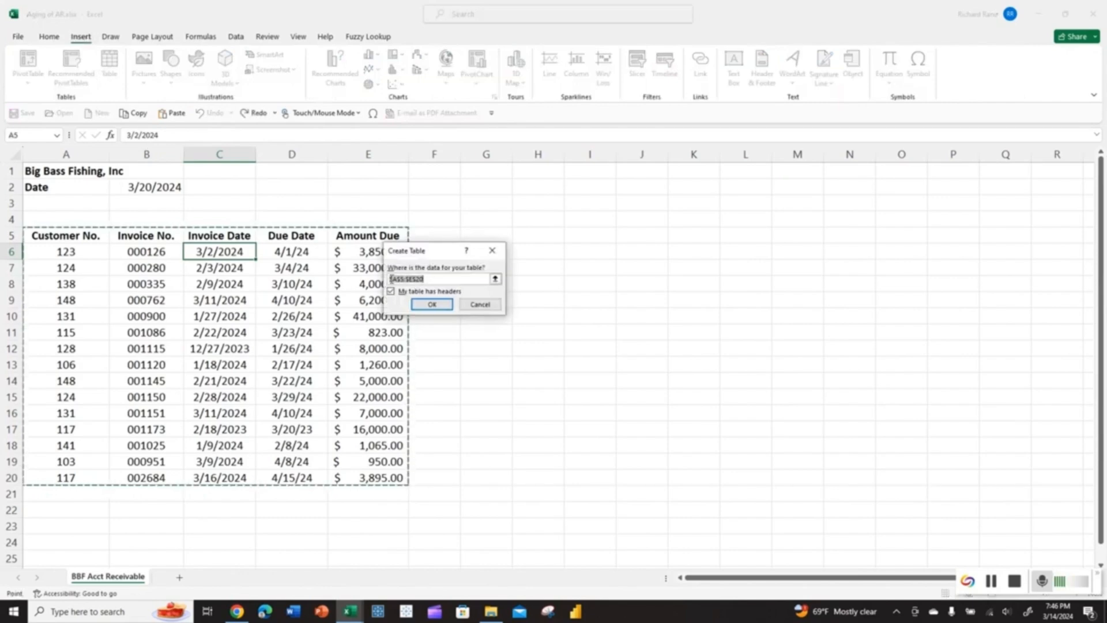
pyautogui.click(433, 305)
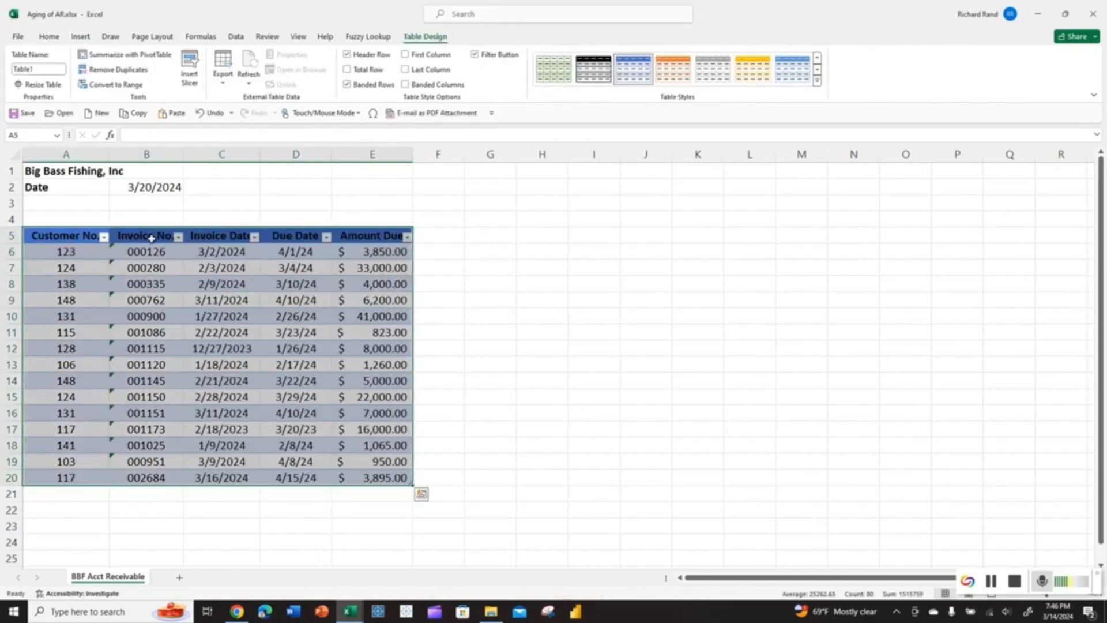
# Apply the green table style with a solid green header row and banded rows to the receivables table.
pyautogui.click(817, 71)
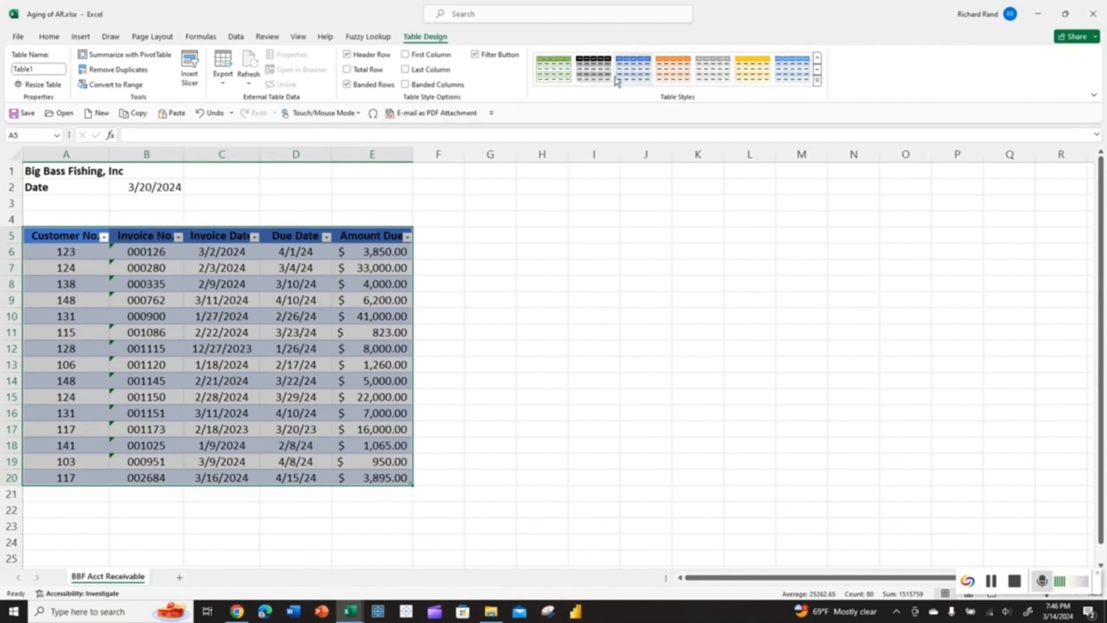
pyautogui.click(552, 77)
pyautogui.click(438, 284)
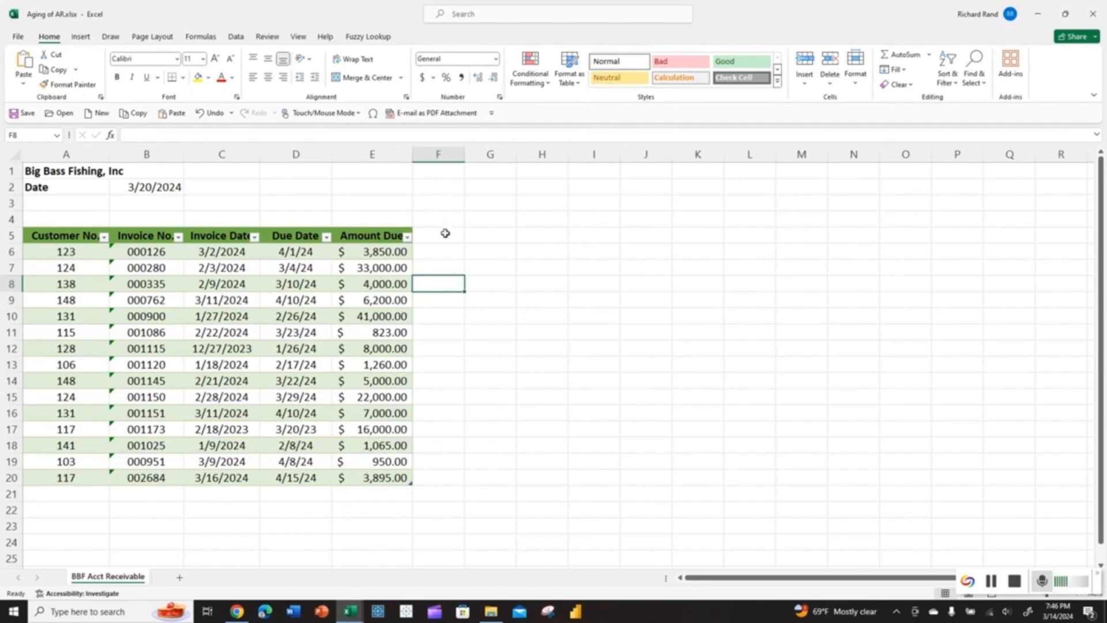
# Add a new table column with the header "# Days Past Due" in F5.
pyautogui.click(441, 237)
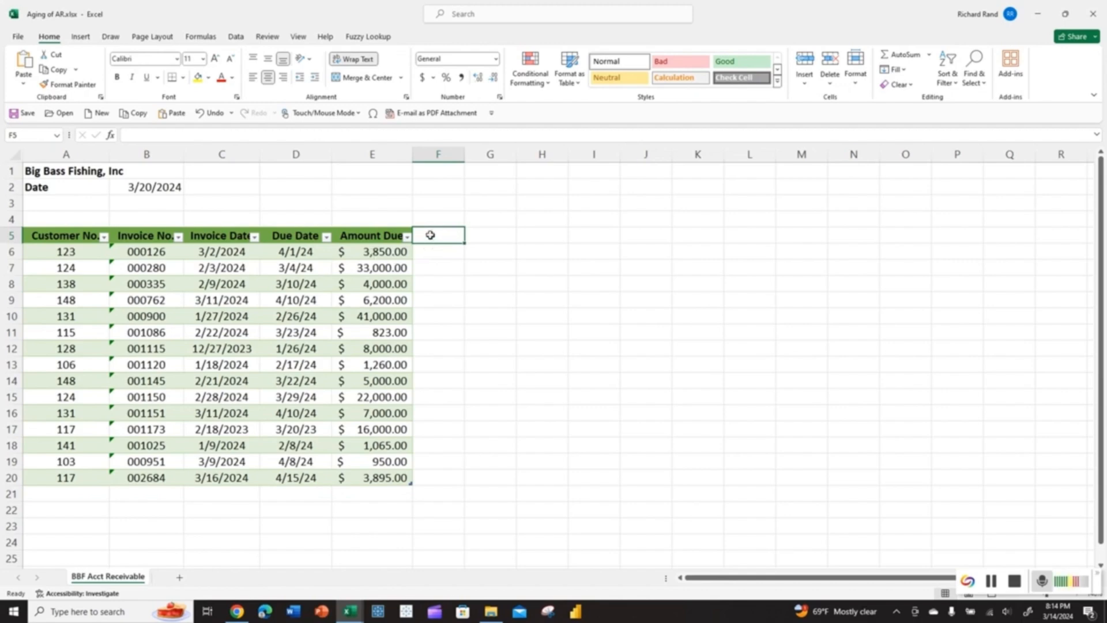
pyautogui.write('# Day')
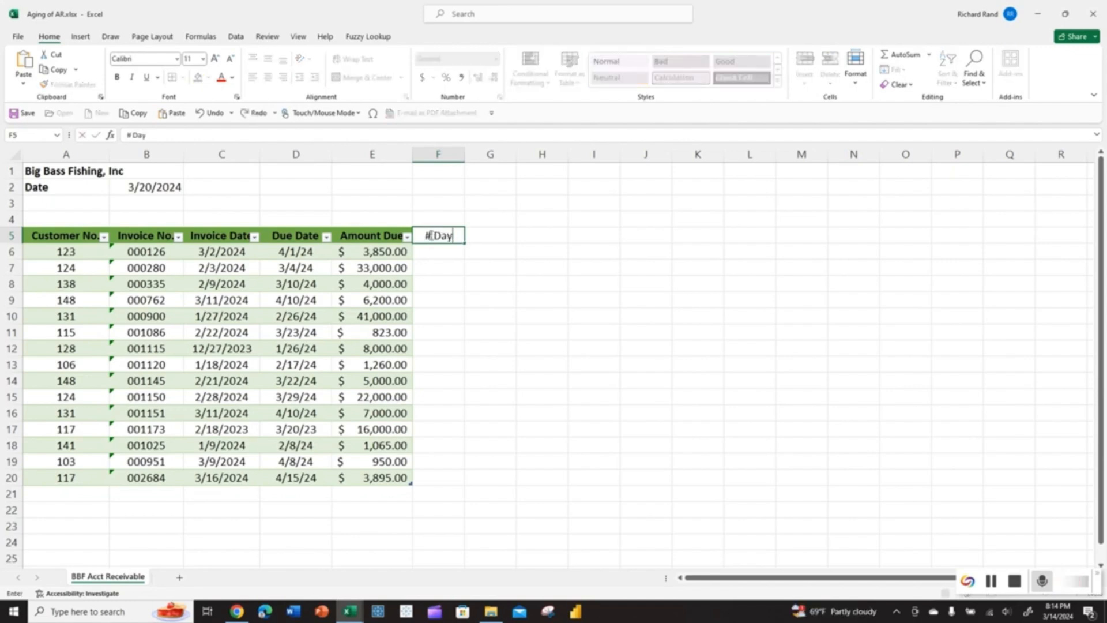
pyautogui.write('s Past Due')
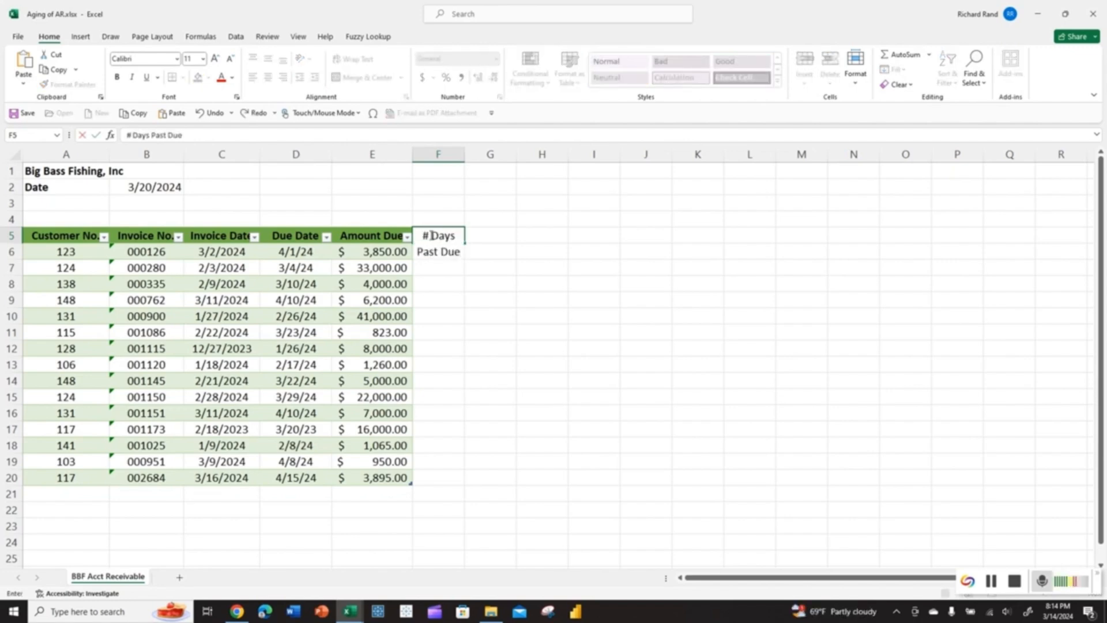
pyautogui.press('Return')
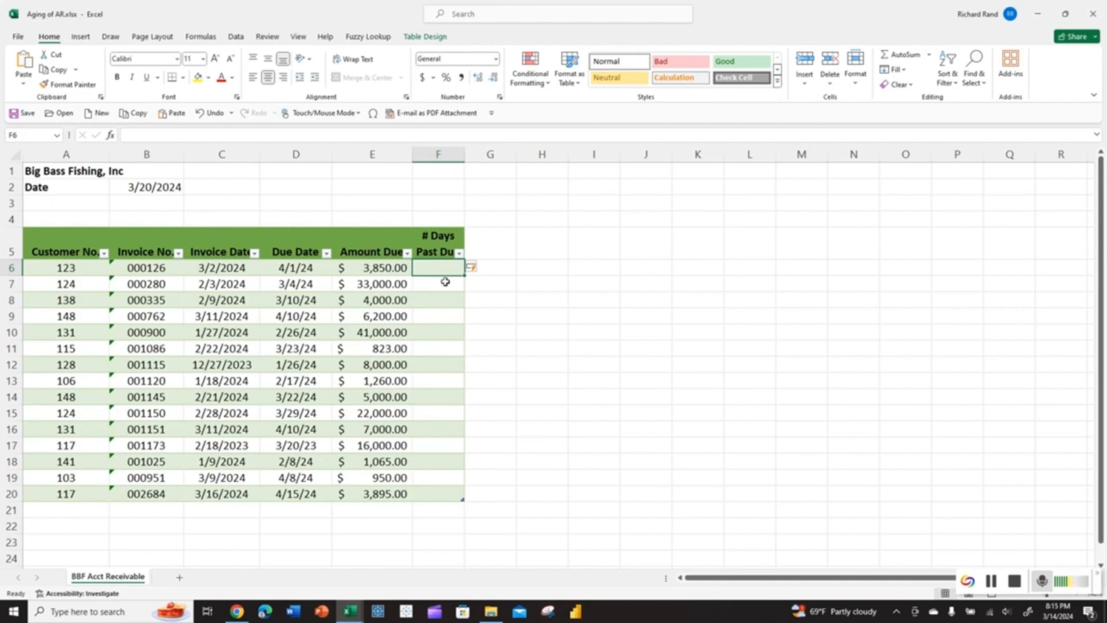
# Enter the formula =$B$2-[@[Due Date]] in F6 to calculate the days past due for the whole table column.
pyautogui.write('=')
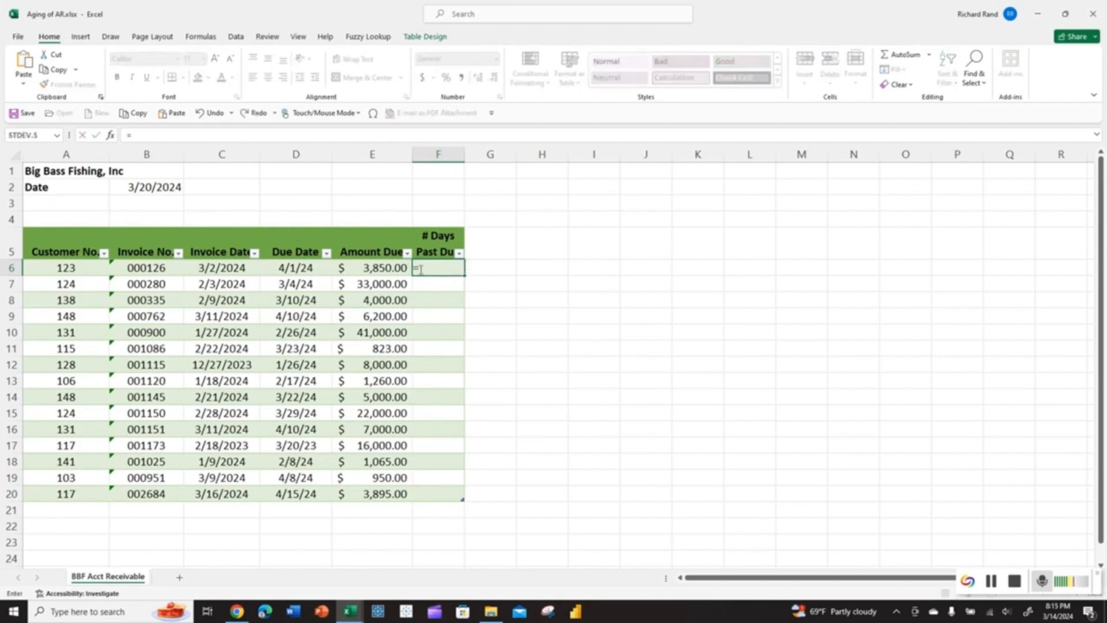
pyautogui.click(169, 188)
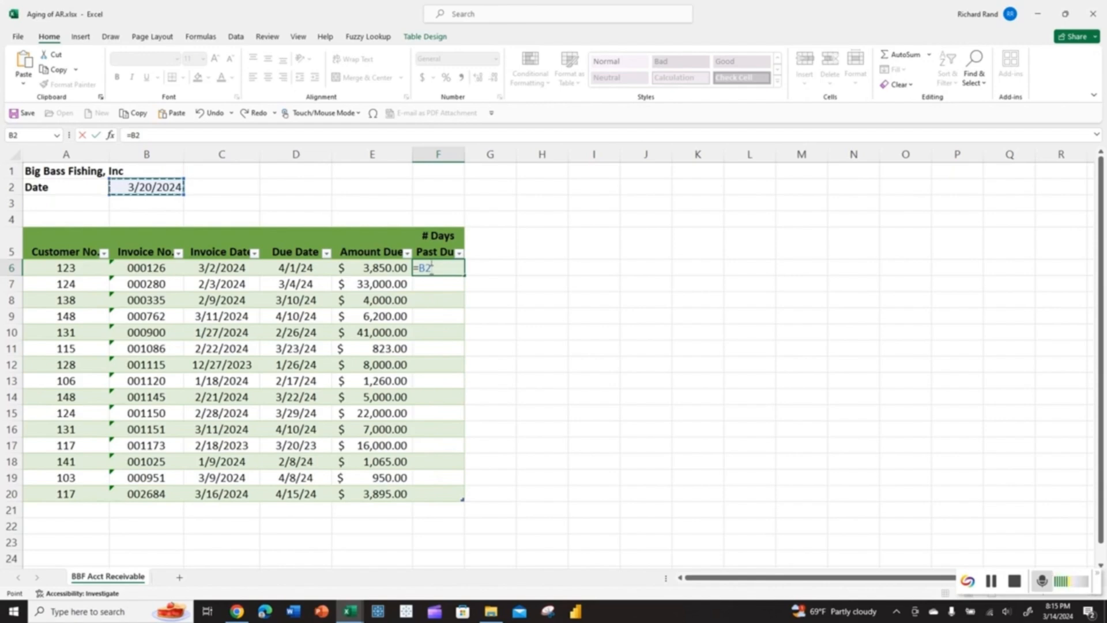
pyautogui.press('F4')
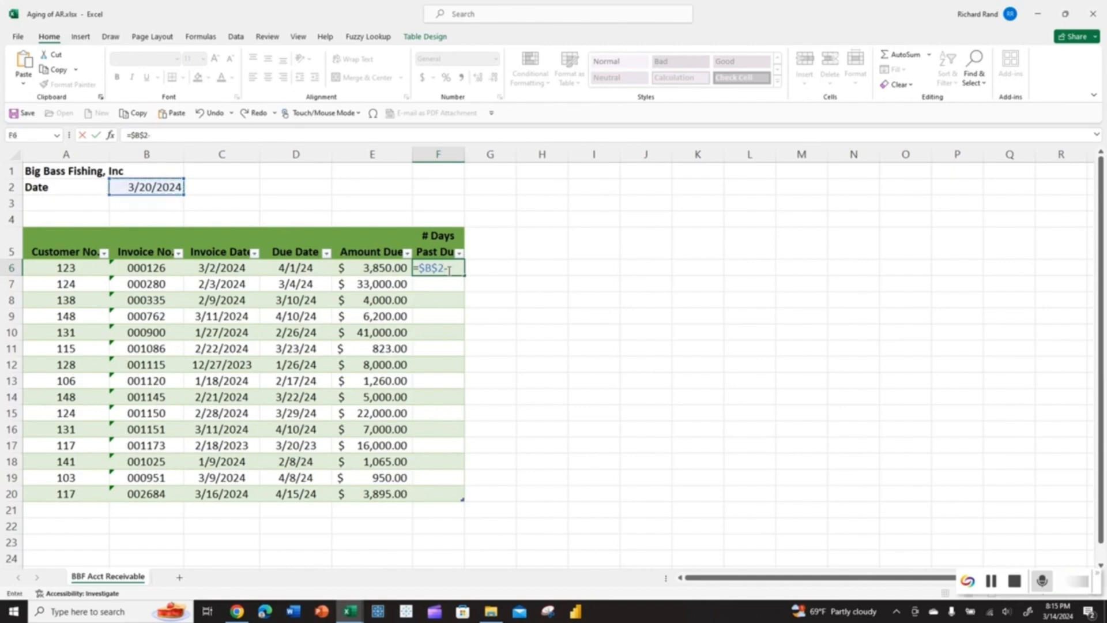
pyautogui.write('-')
pyautogui.click(304, 268)
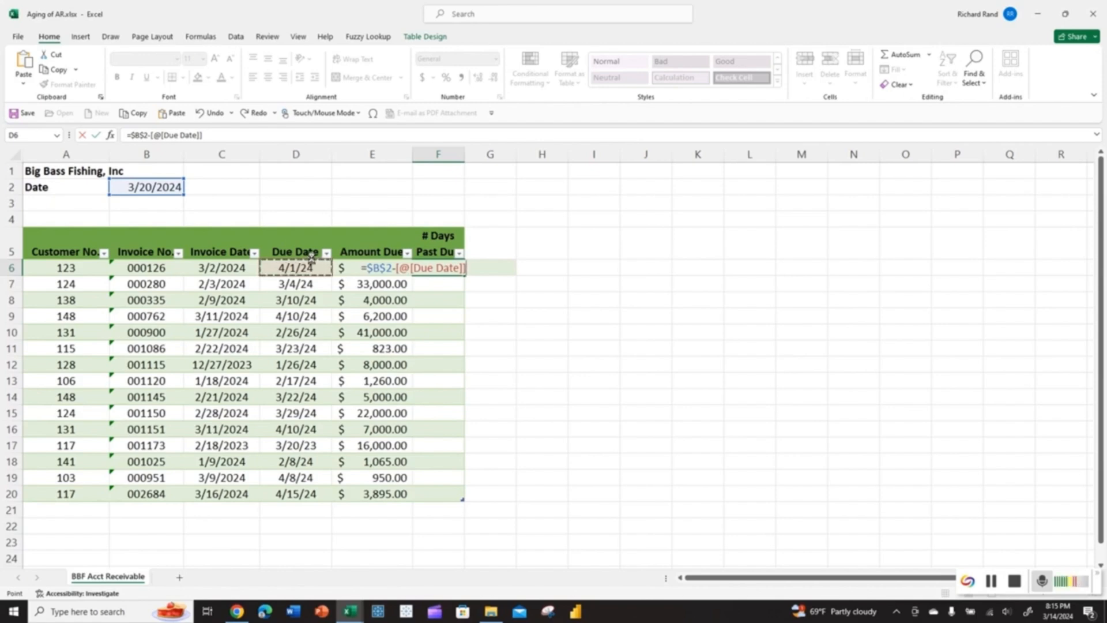
pyautogui.press('Return')
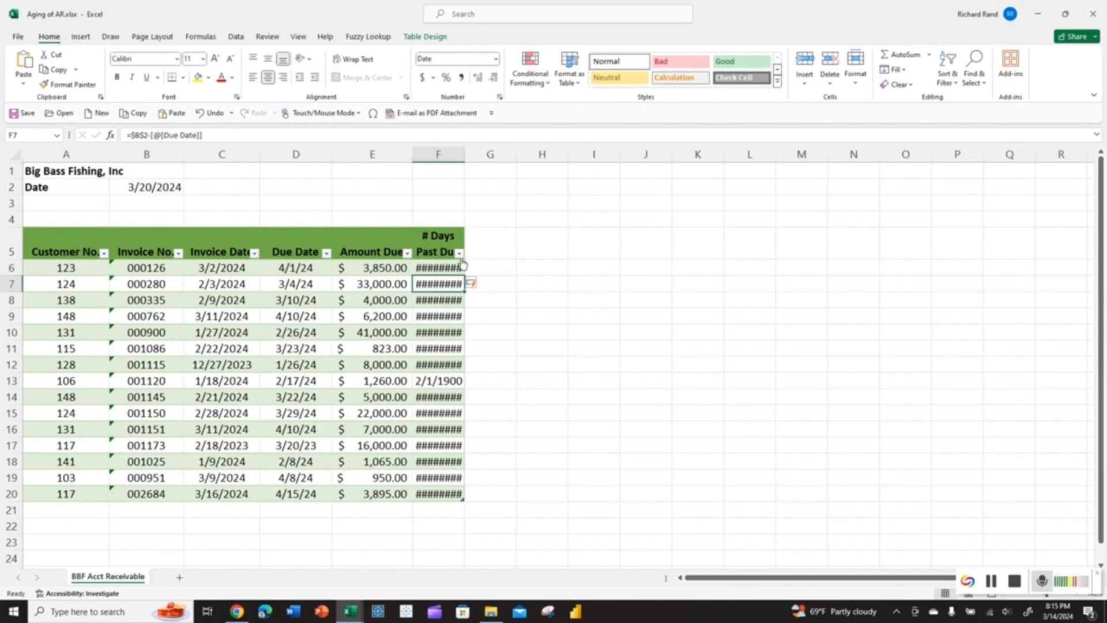
# Format column F, the # Days Past Due values, as Number with no decimal places.
pyautogui.moveTo(445, 270)
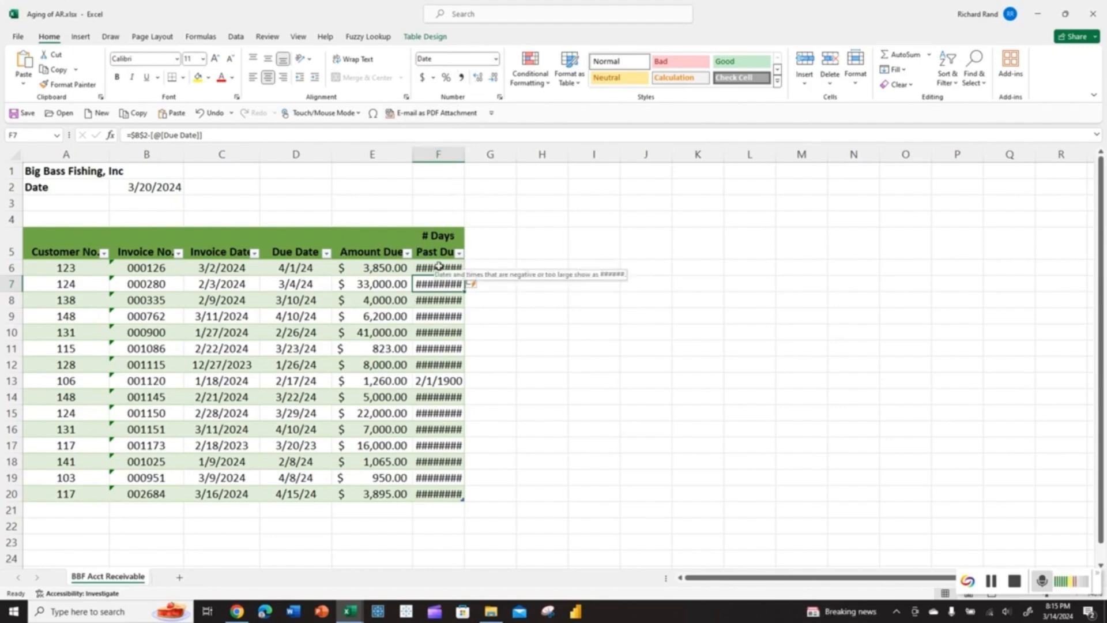
pyautogui.moveTo(438, 269); pyautogui.dragTo(444, 497)
pyautogui.click(440, 154)
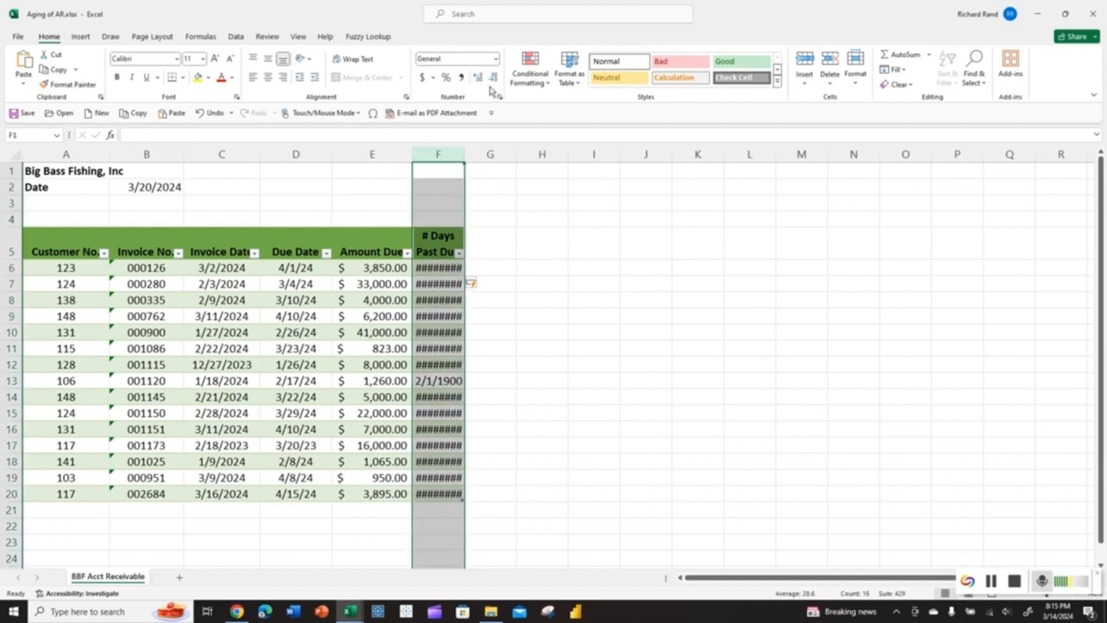
pyautogui.click(496, 59)
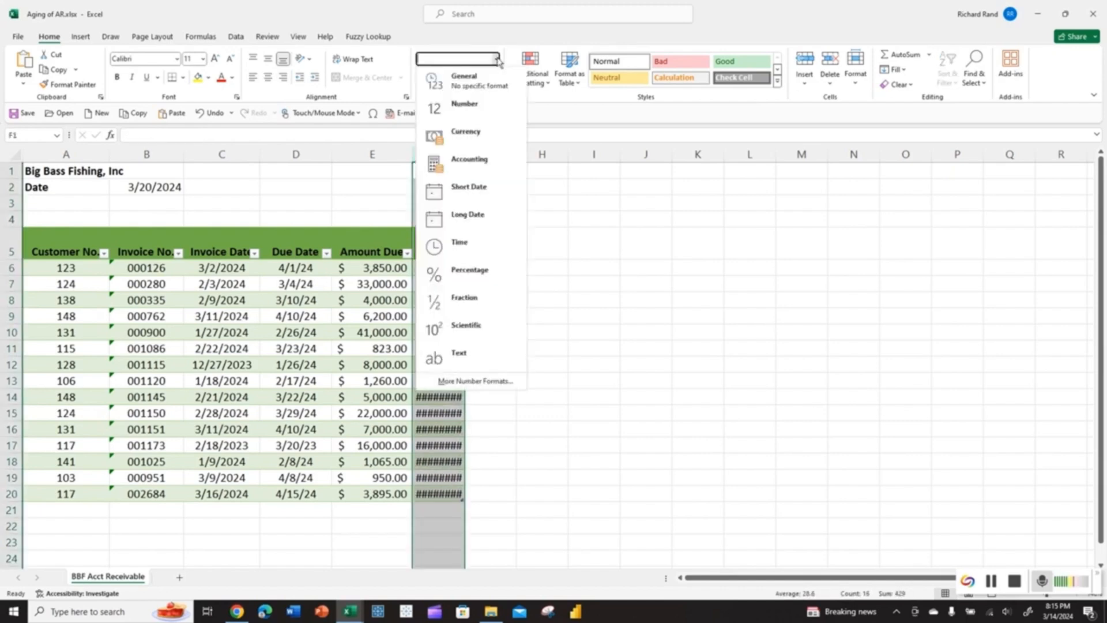
pyautogui.click(473, 106)
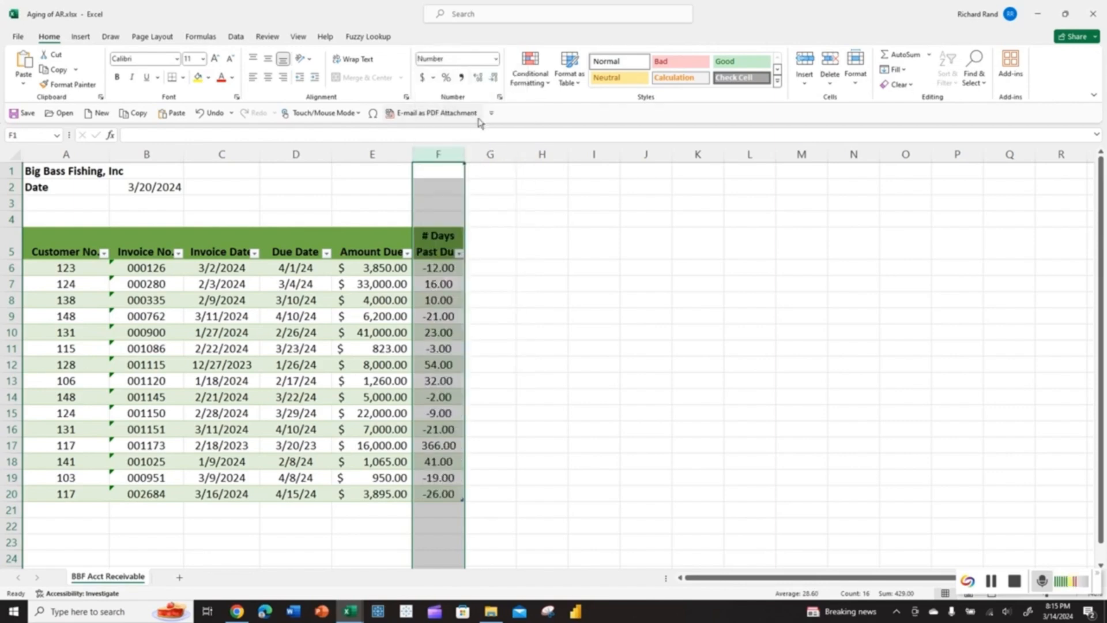
pyautogui.click(494, 80)
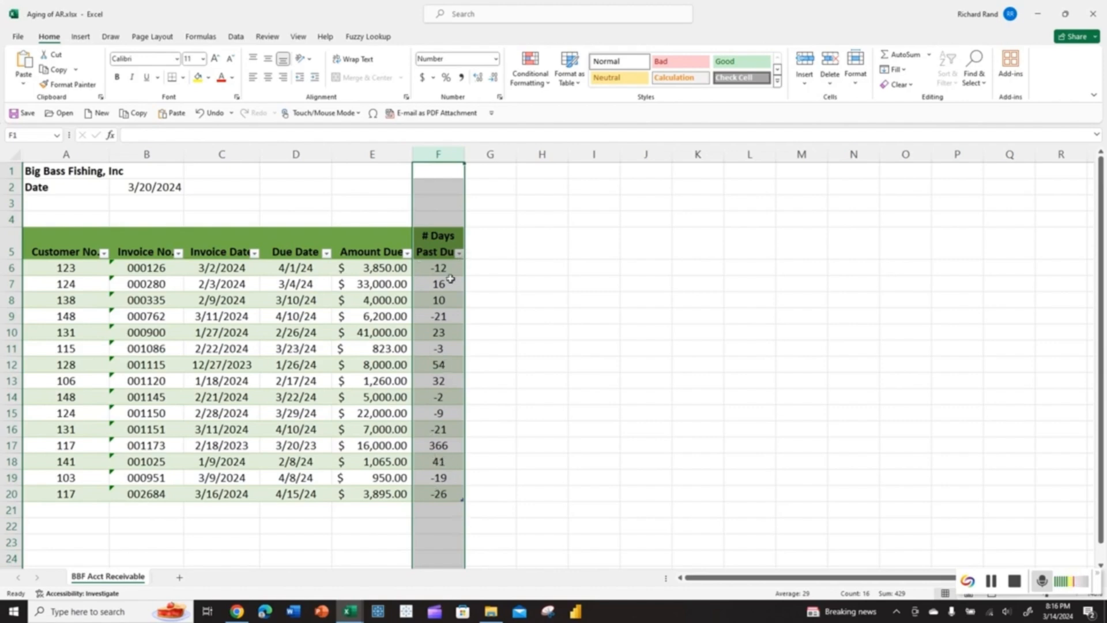
pyautogui.click(444, 247)
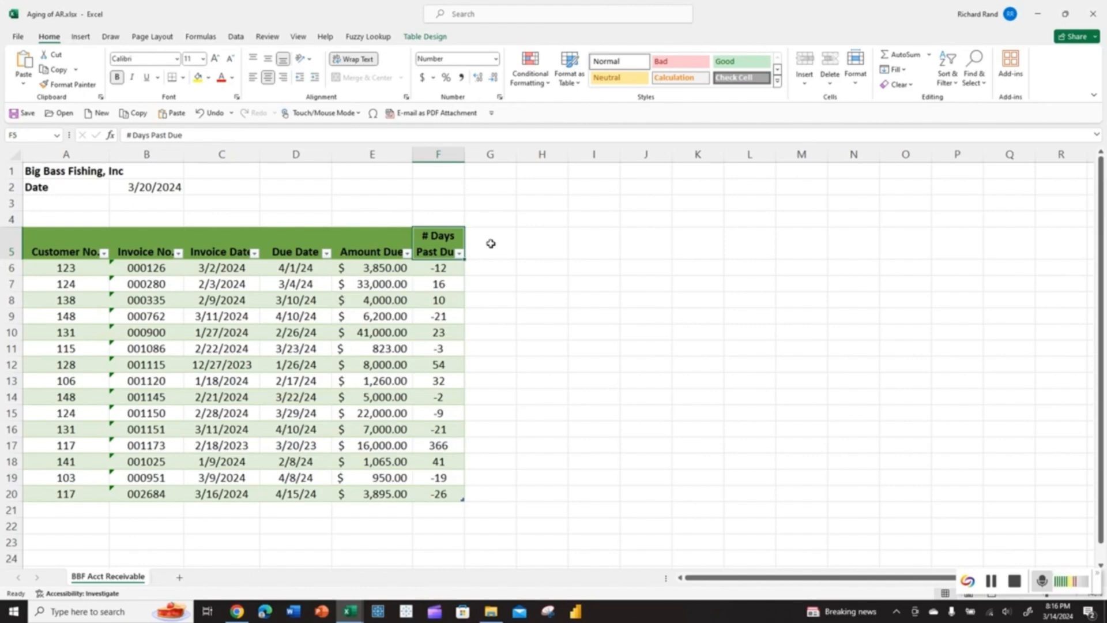
pyautogui.write('Cur')
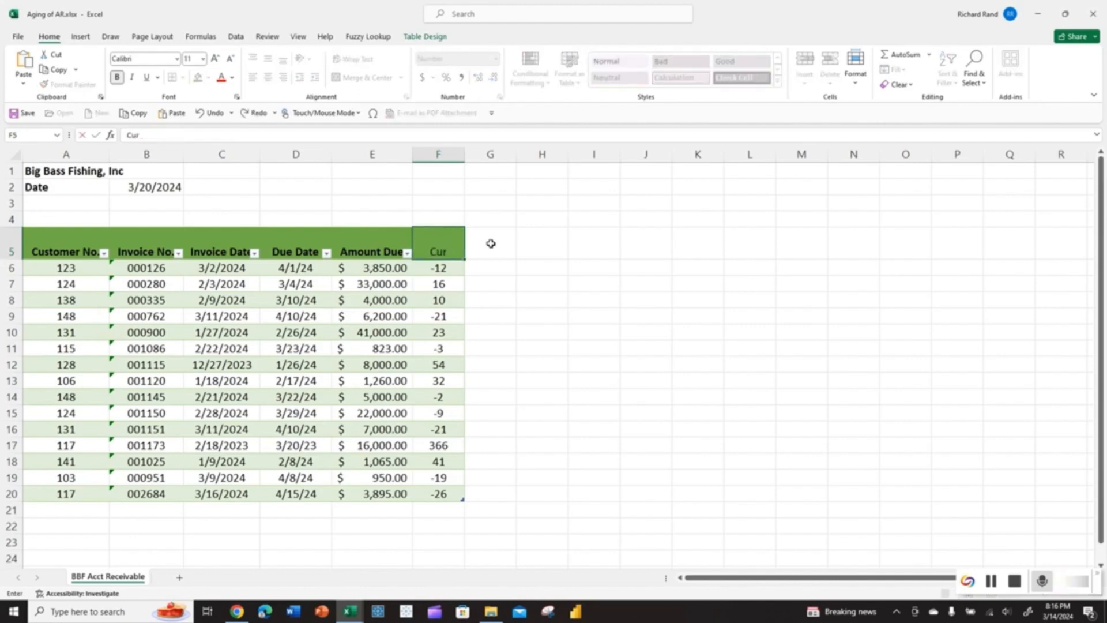
pyautogui.press('BackSpace')
pyautogui.press('BackSpace')
pyautogui.press('BackSpace')
pyautogui.click(215, 114)
# Add a new table column with the header "Current" in G5.
pyautogui.click(489, 243)
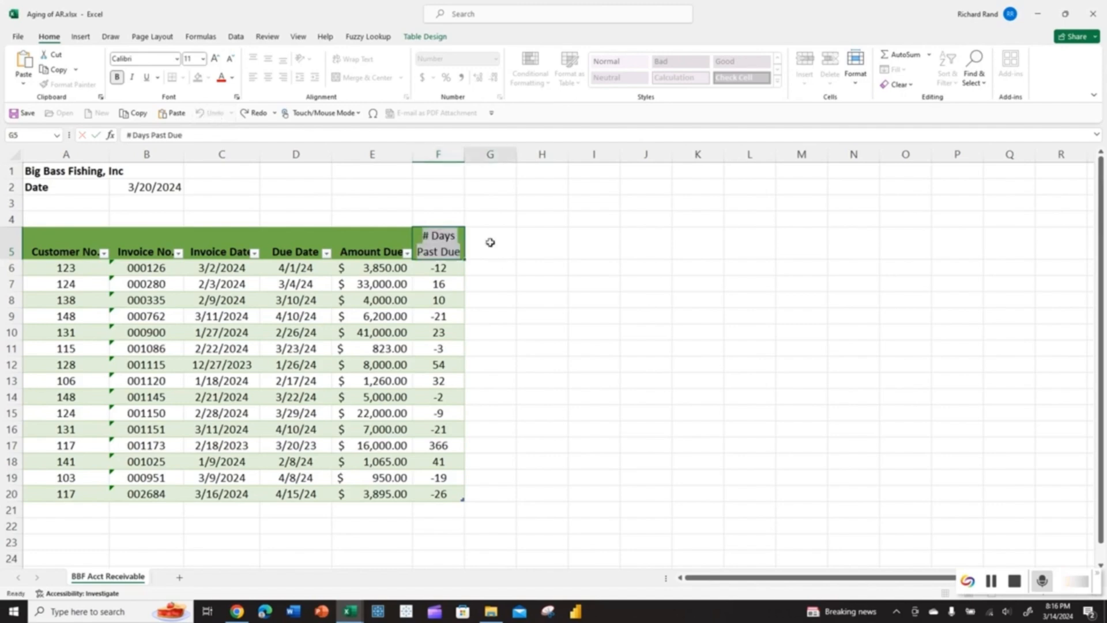
pyautogui.write('Current')
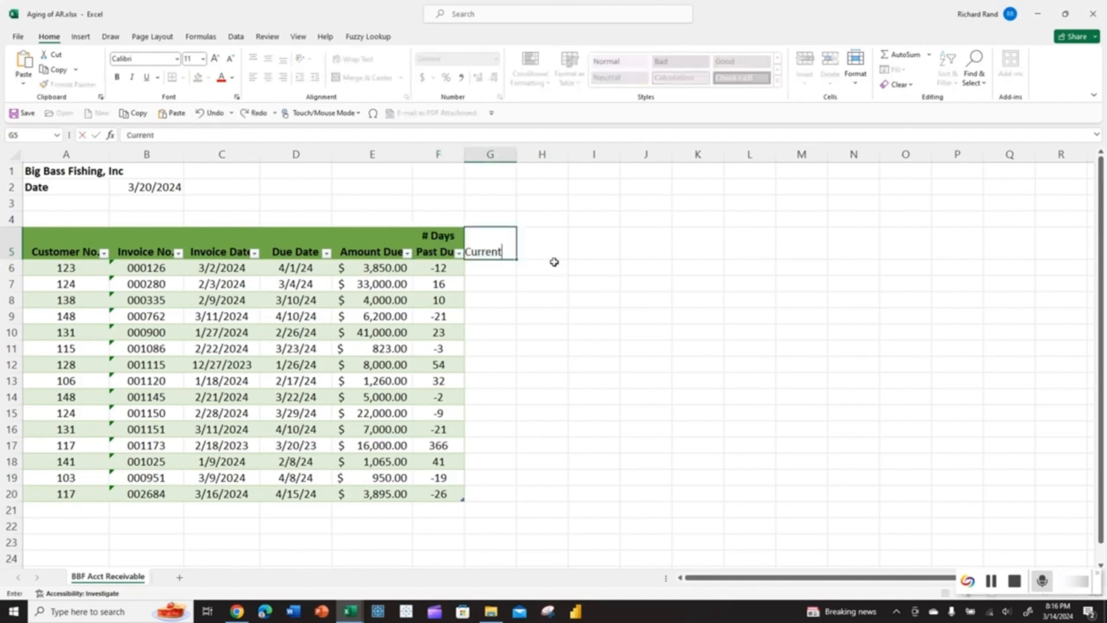
pyautogui.press('Return')
# Add a new table column with the header "Past Due 1-30 Days" in H5.
pyautogui.click(554, 262)
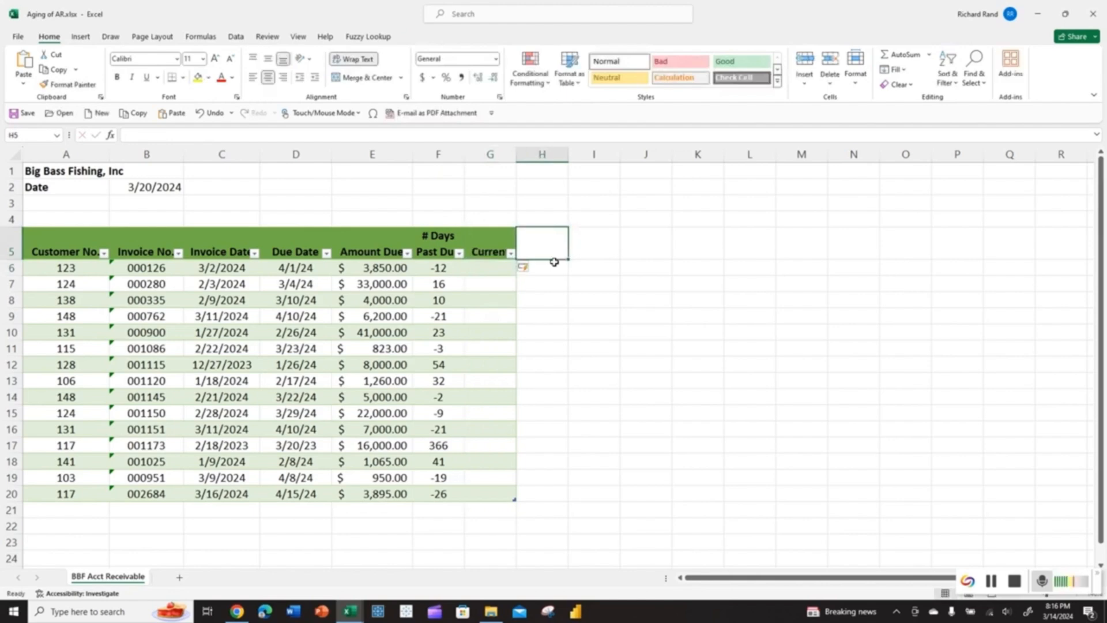
pyautogui.write('Past Due')
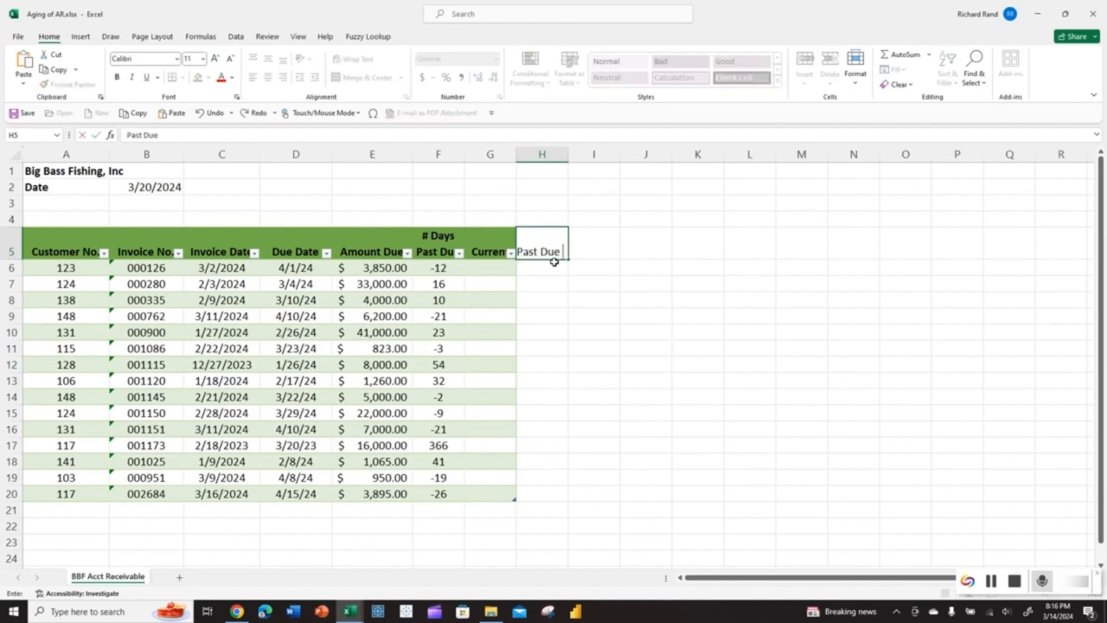
pyautogui.write(' 1-30')
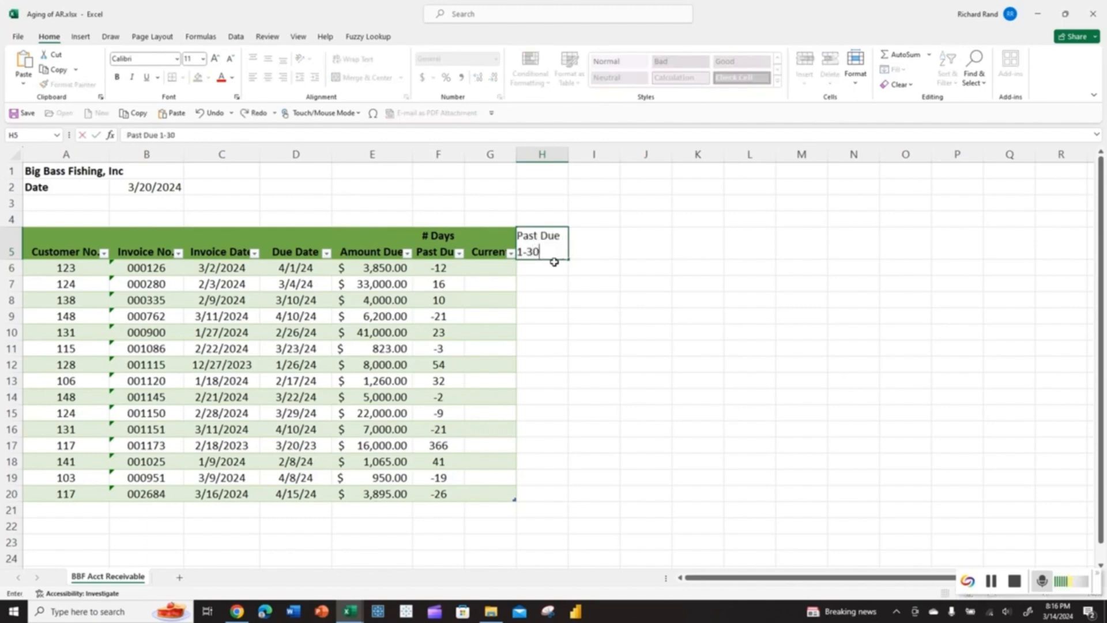
pyautogui.write(' Days')
pyautogui.press('Tab')
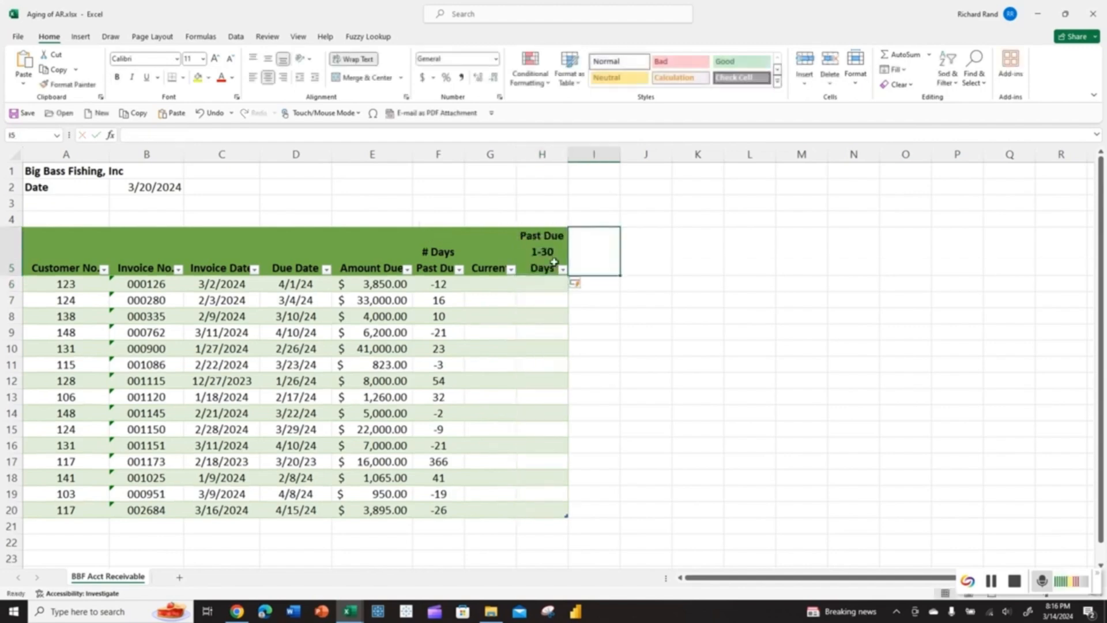
# Add a new table column with the header "Past Due 31-60 Days" in I5.
pyautogui.write('Past D')
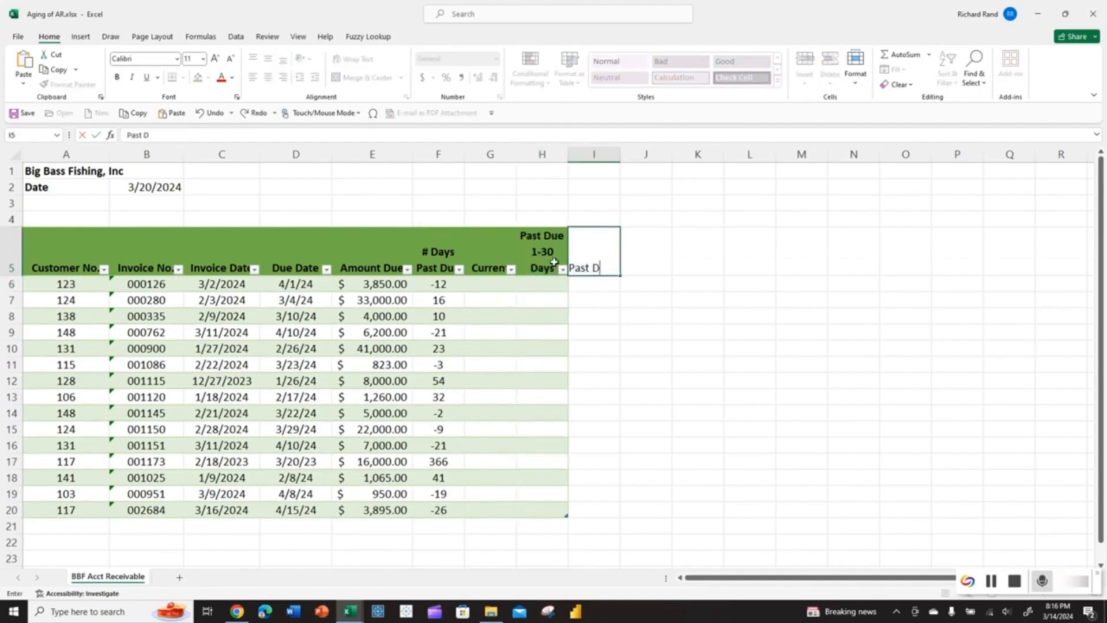
pyautogui.write('ue 31-')
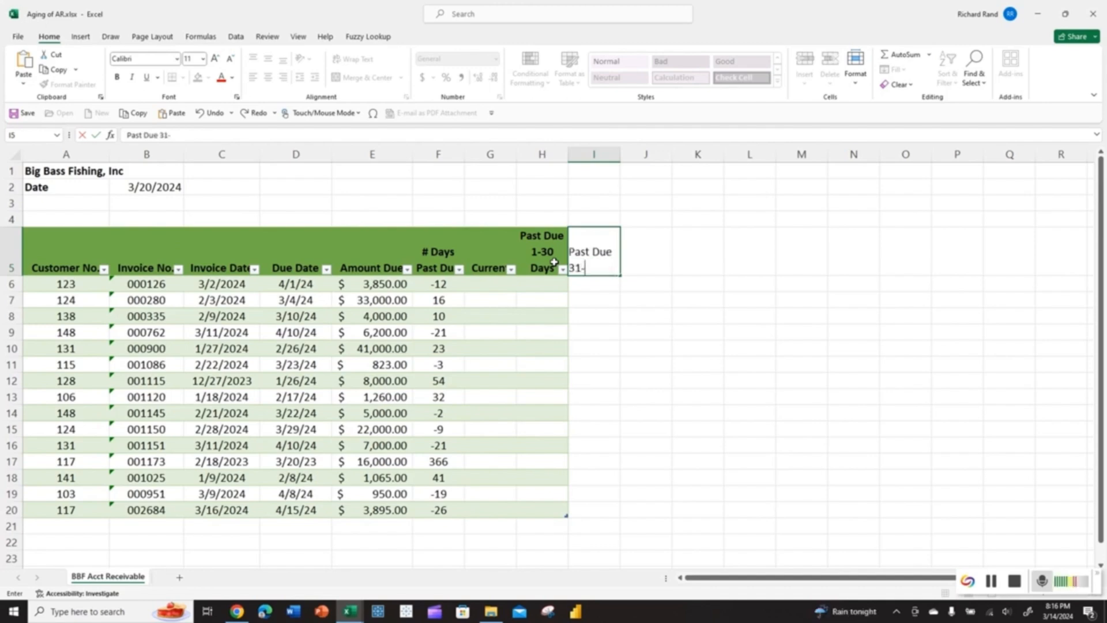
pyautogui.write('60 Days')
pyautogui.press('Tab')
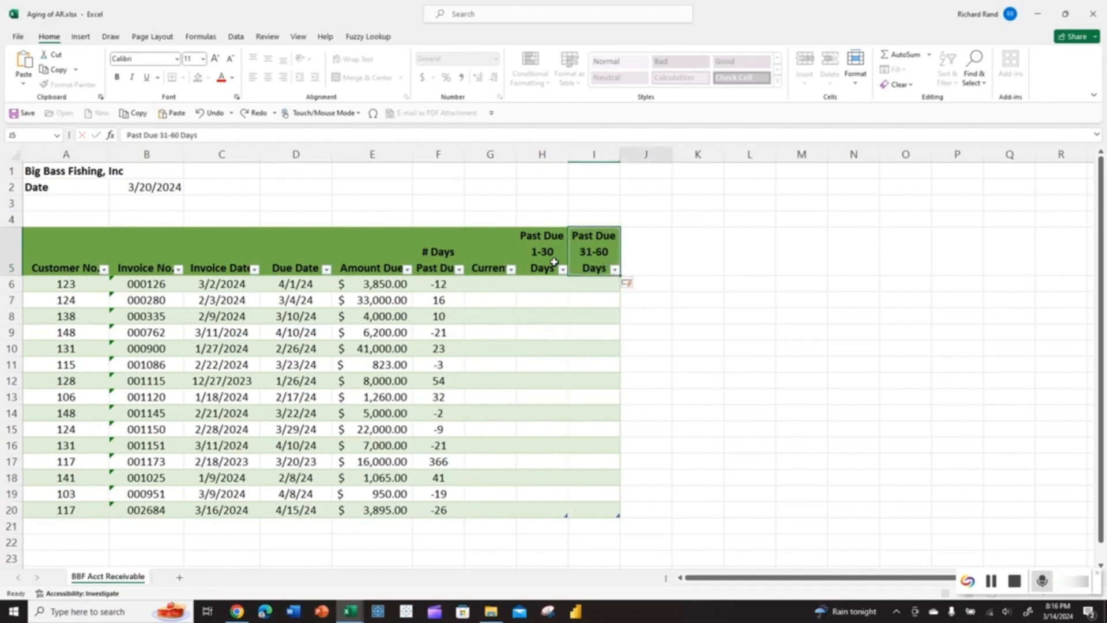
# Add a new table column with the header "Past Due More Than 60 Days" in J5.
pyautogui.write('P')
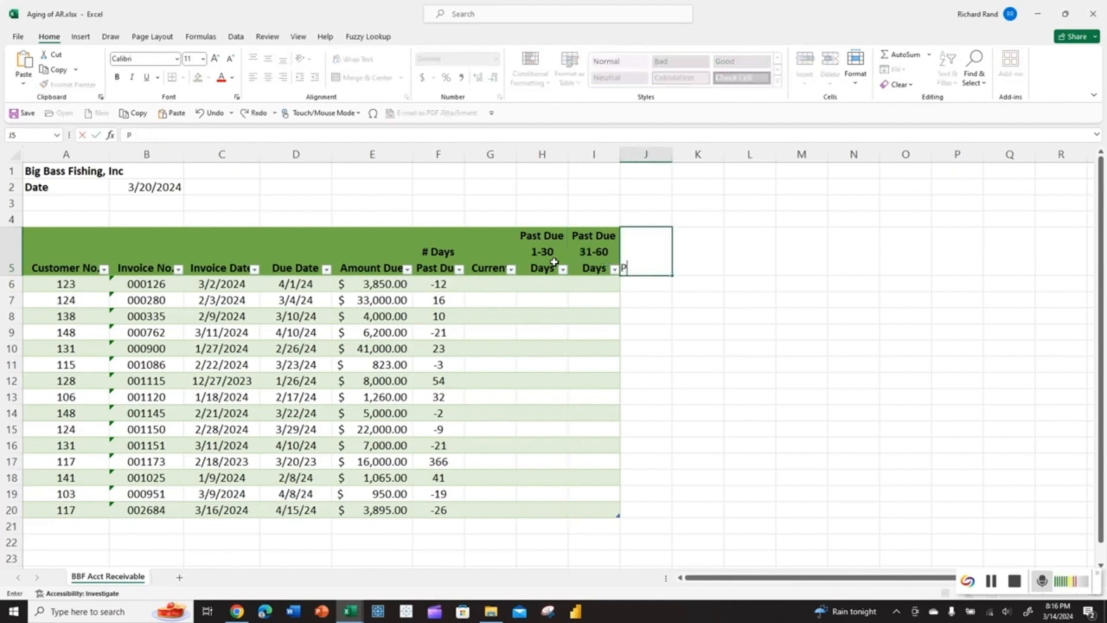
pyautogui.write('ast Due')
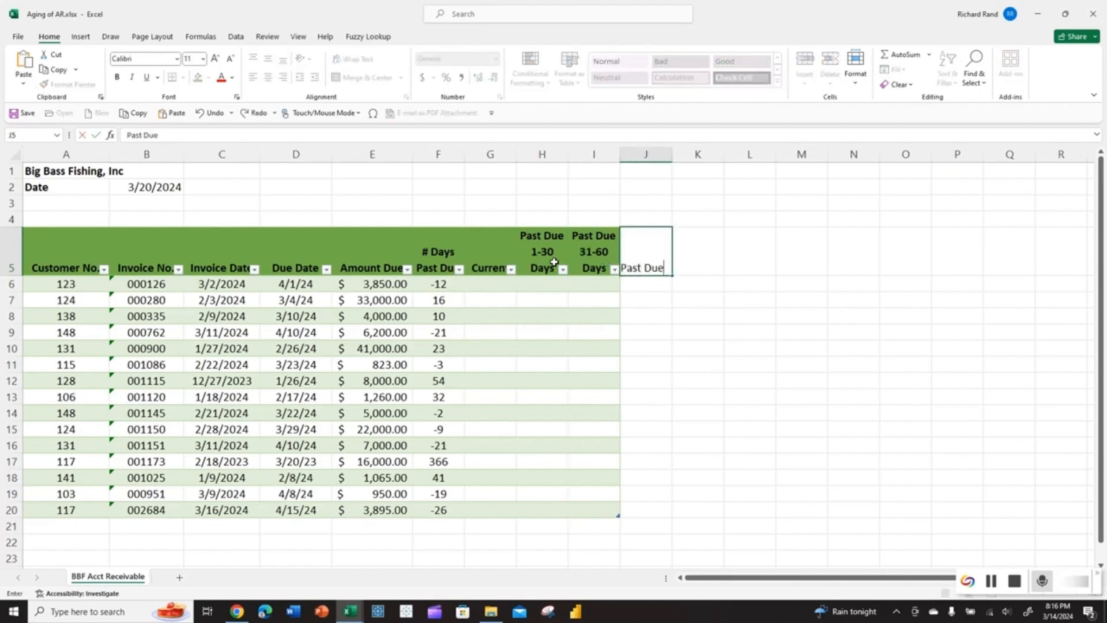
pyautogui.write(' More ')
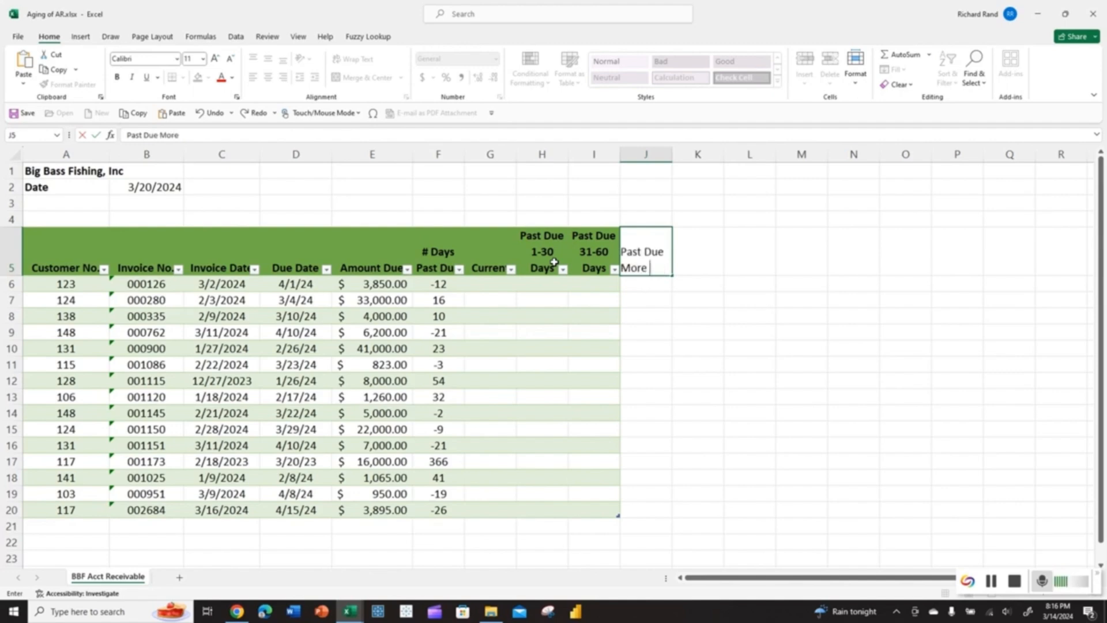
pyautogui.write('Than 60')
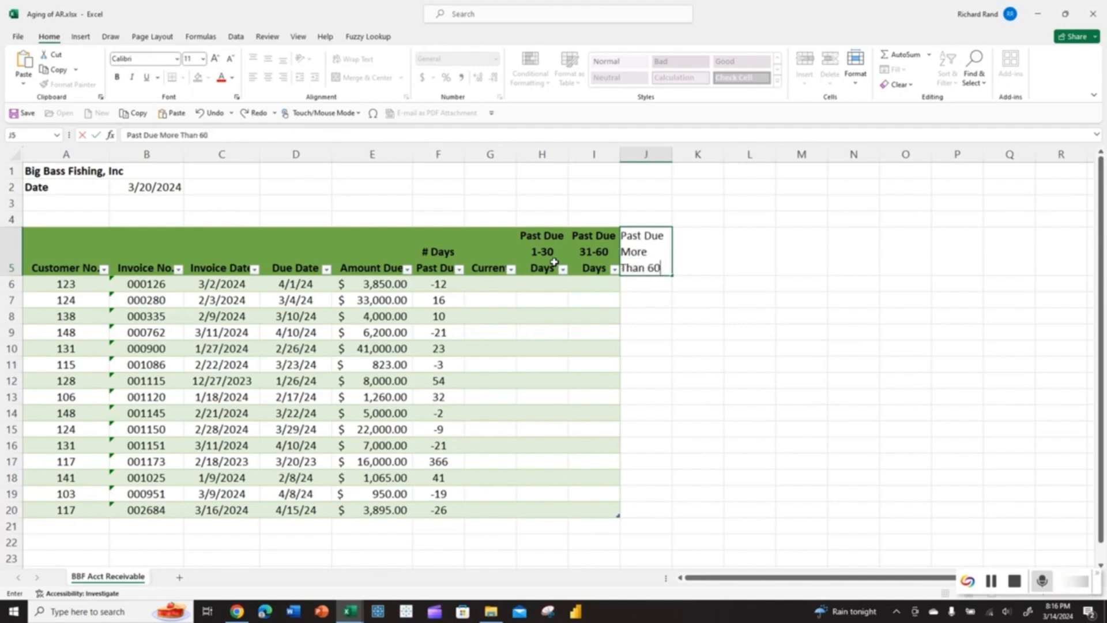
pyautogui.write(' Days')
pyautogui.press('Return')
pyautogui.press('Left')
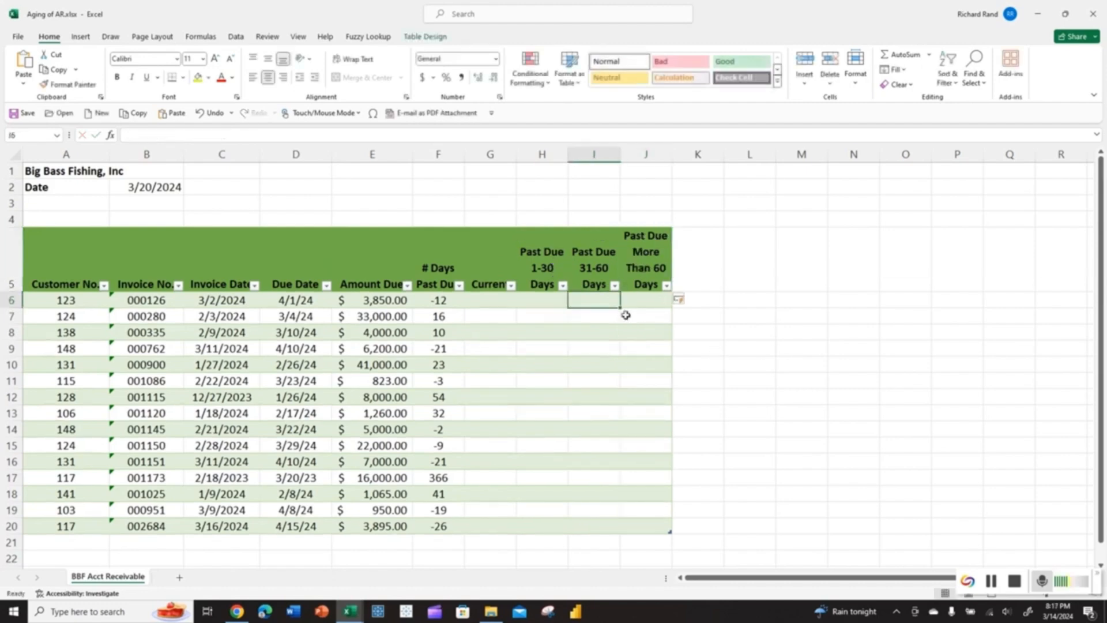
# Enter the formula =IF([@['# Days Past Due]]<1,[@[Amount Due]],"") in G6 to fill the Current column with amounts not past due.
pyautogui.click(484, 305)
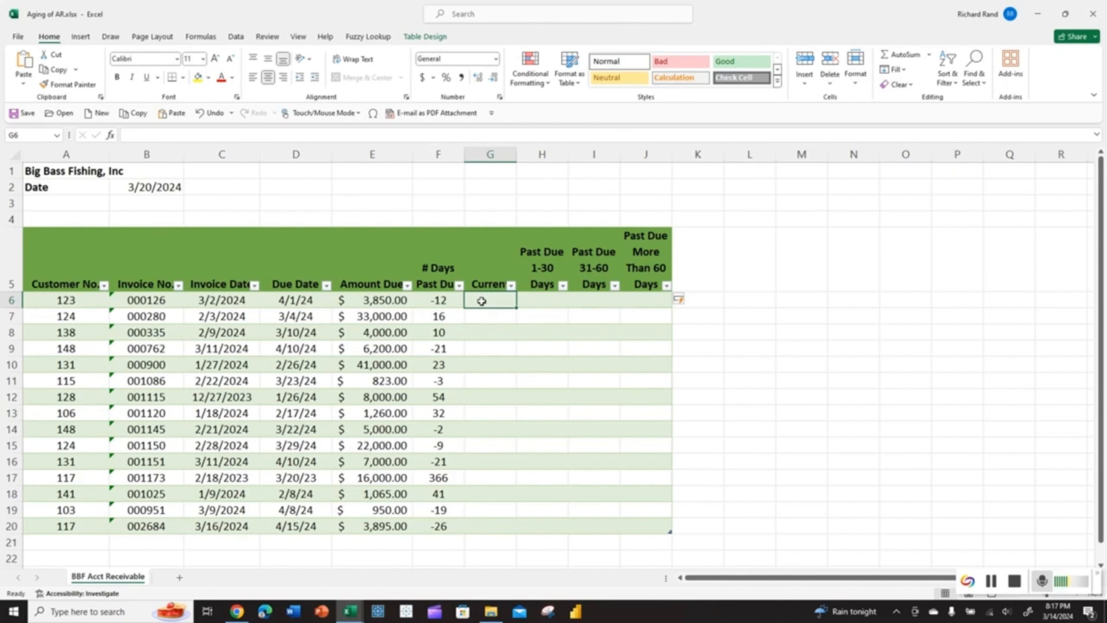
pyautogui.write('=')
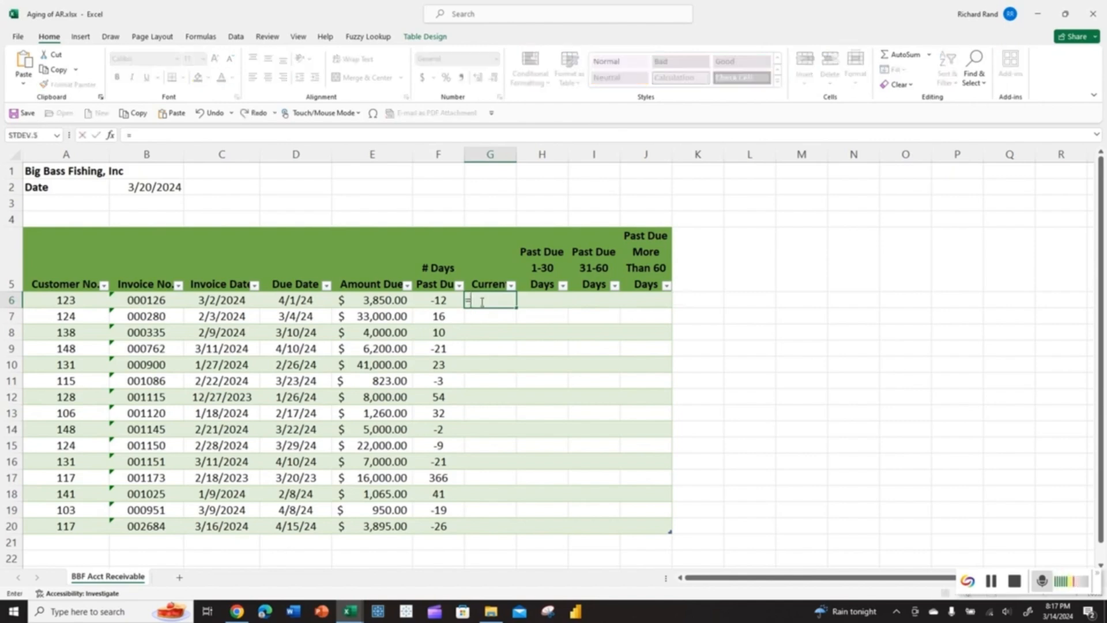
pyautogui.write('if(')
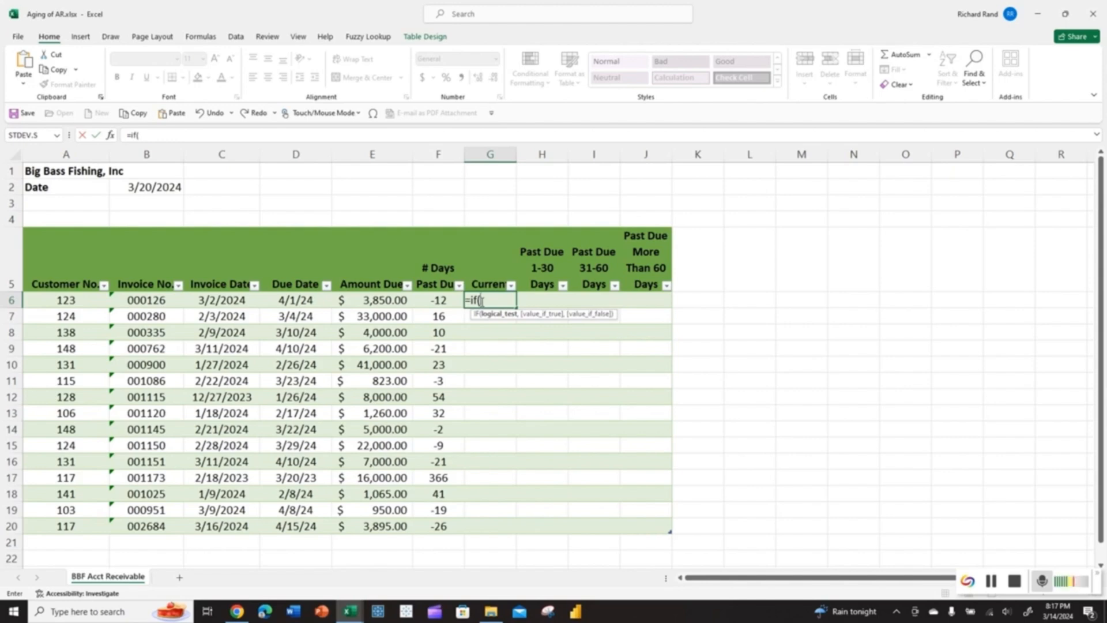
pyautogui.press('Left')
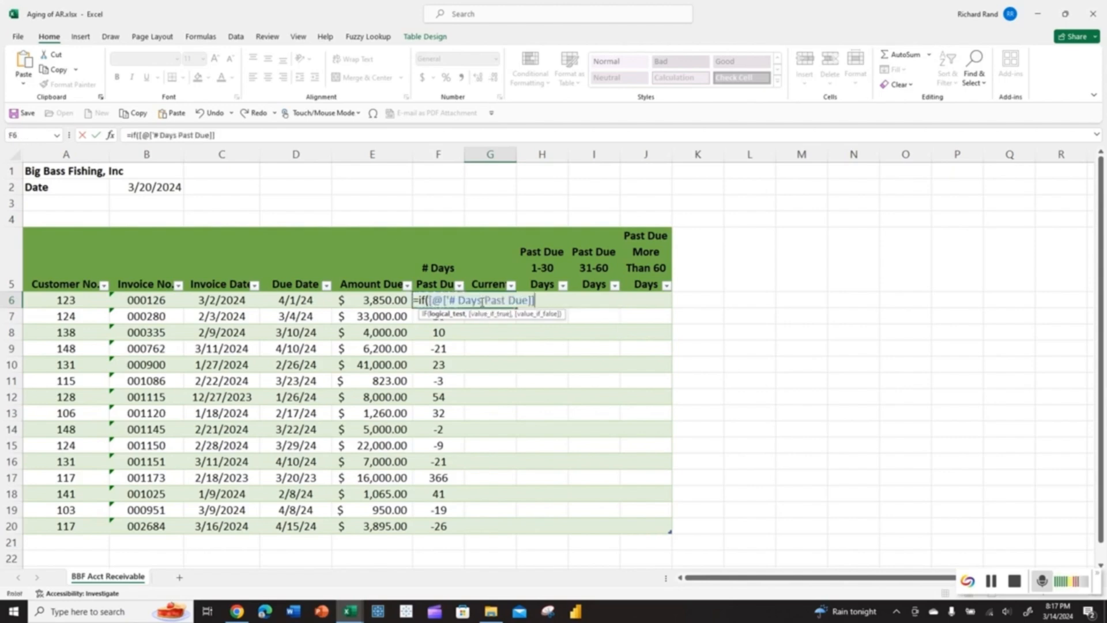
pyautogui.write('<1')
pyautogui.write(',')
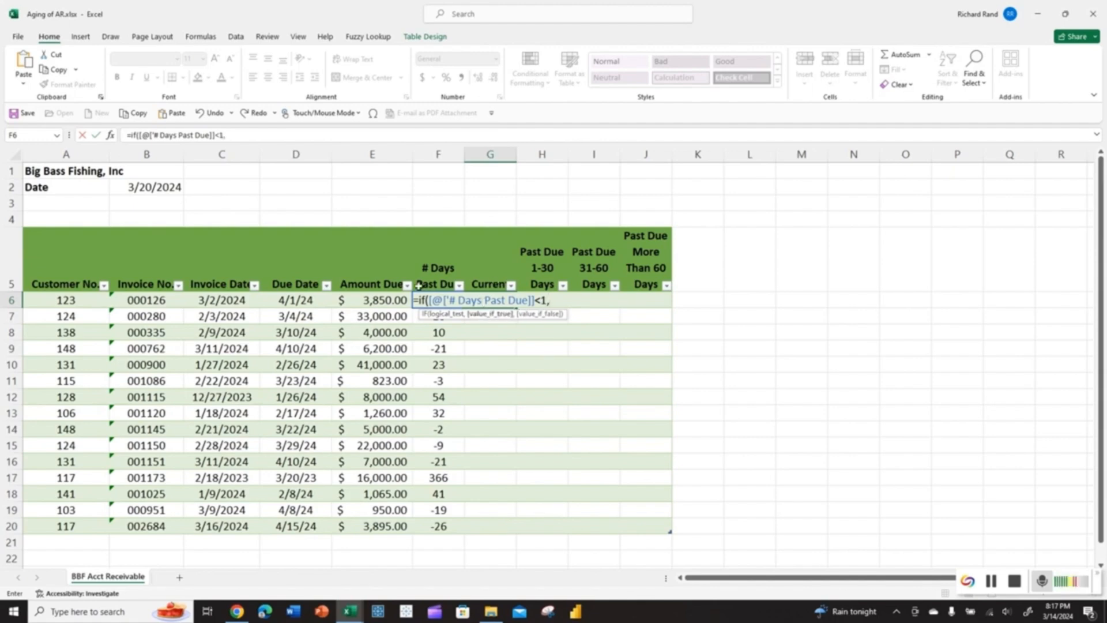
pyautogui.click(365, 301)
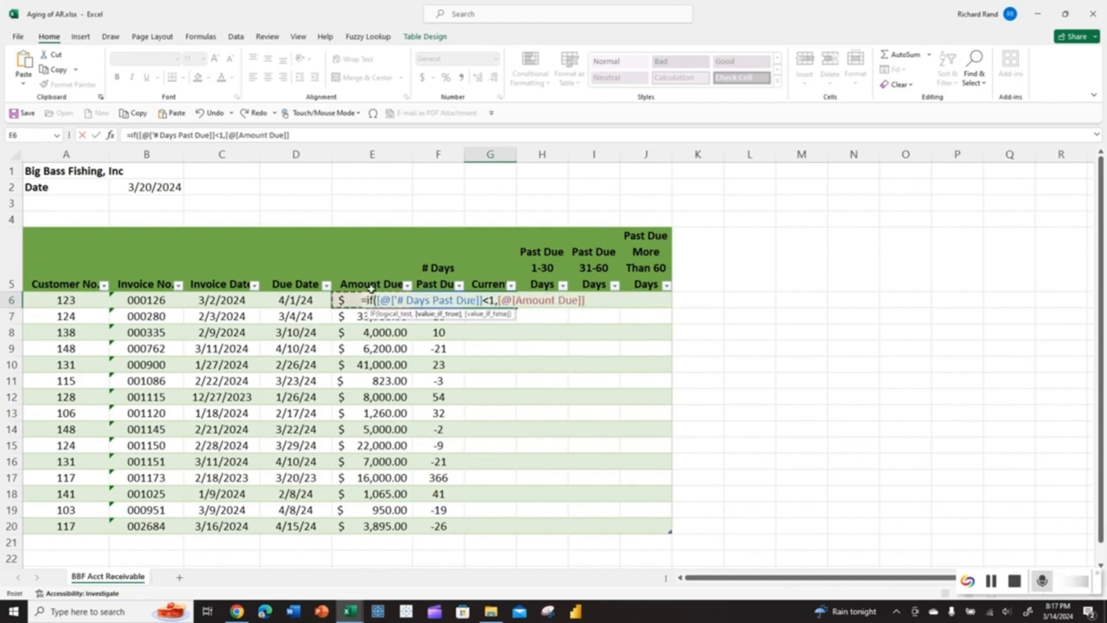
pyautogui.write(',')
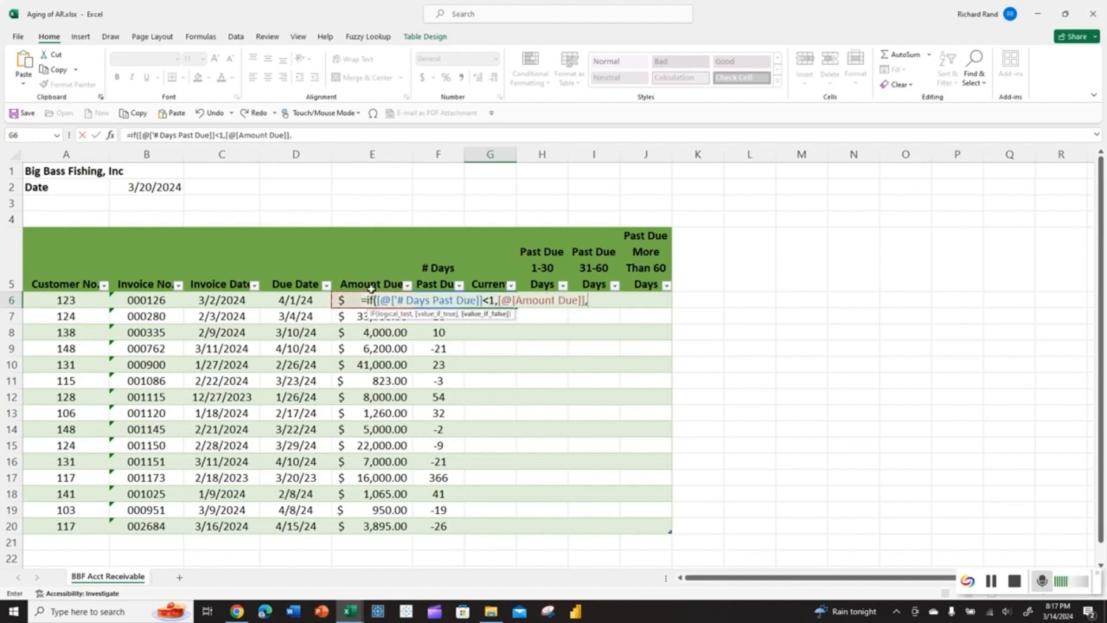
pyautogui.write('"")')
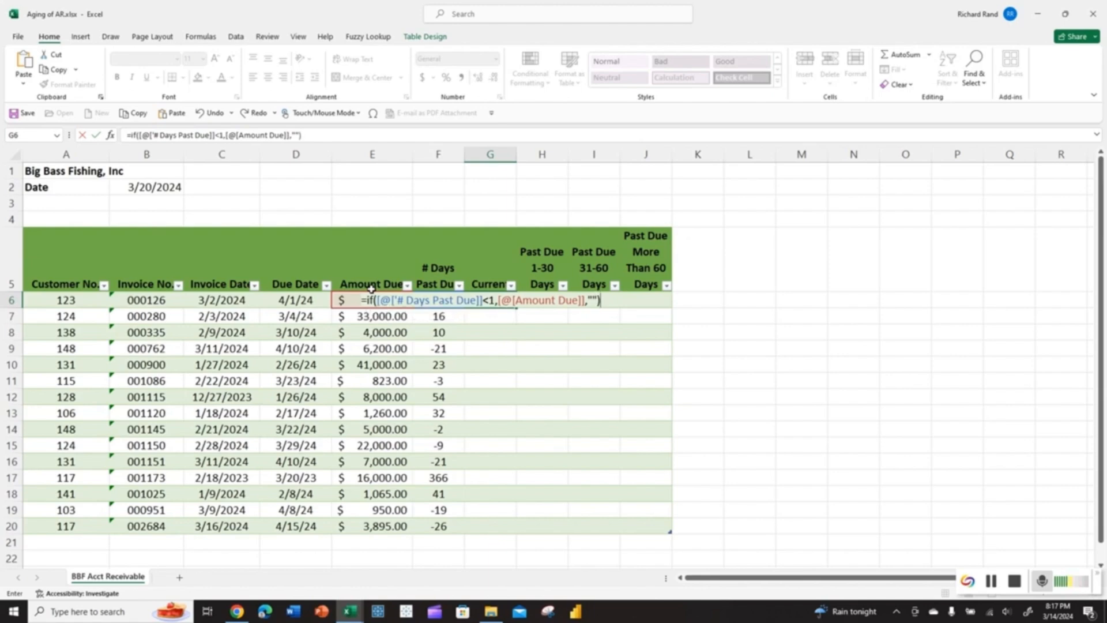
pyautogui.press('Return')
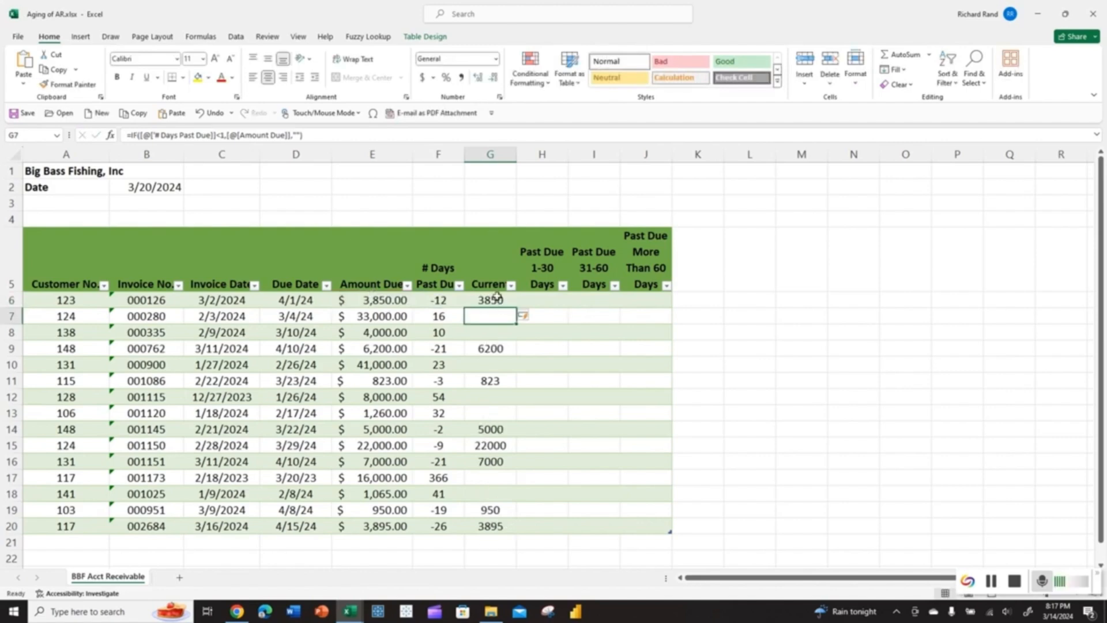
# Enter the formula =IF(AND(F6>0,F6<31),[@[Amount Due]],"") in H6 to fill the Past Due 1-30 Days column.
pyautogui.click(538, 301)
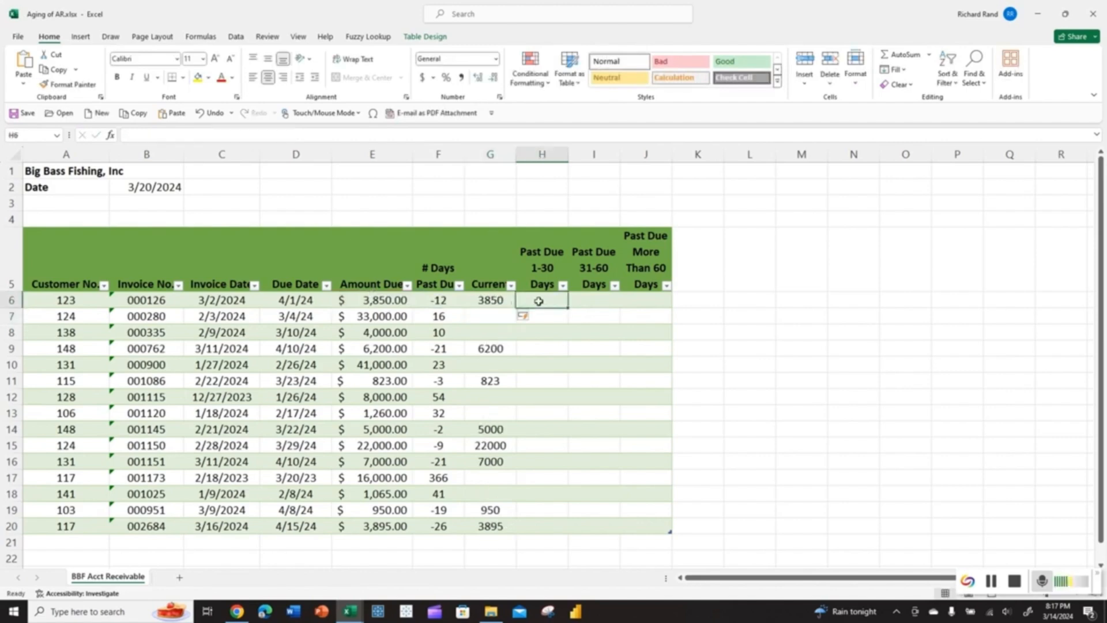
pyautogui.write('=')
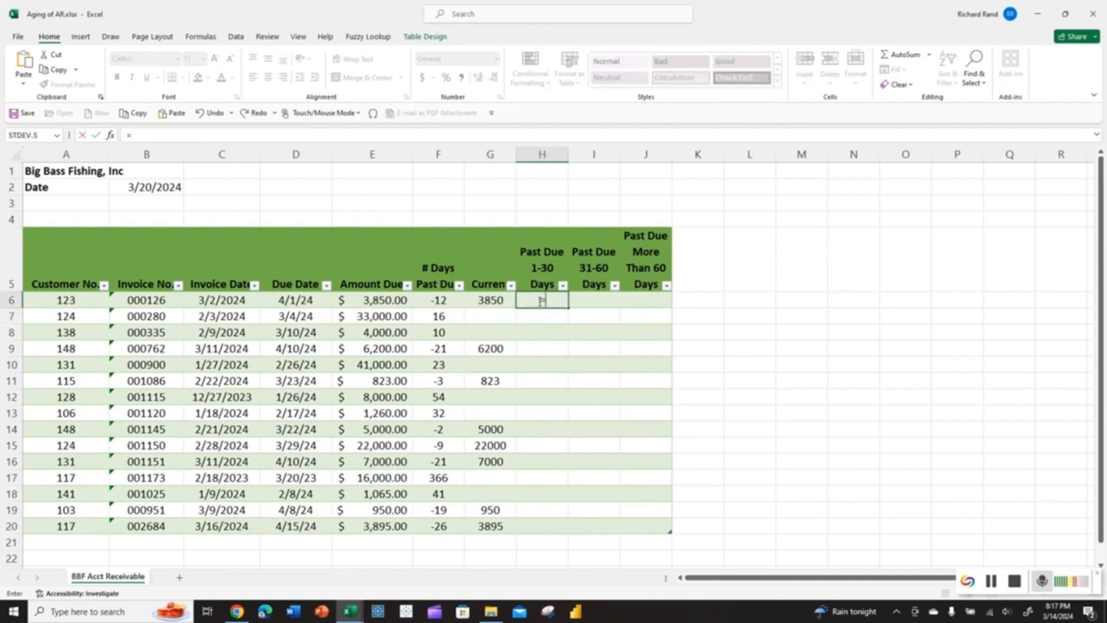
pyautogui.write('if(')
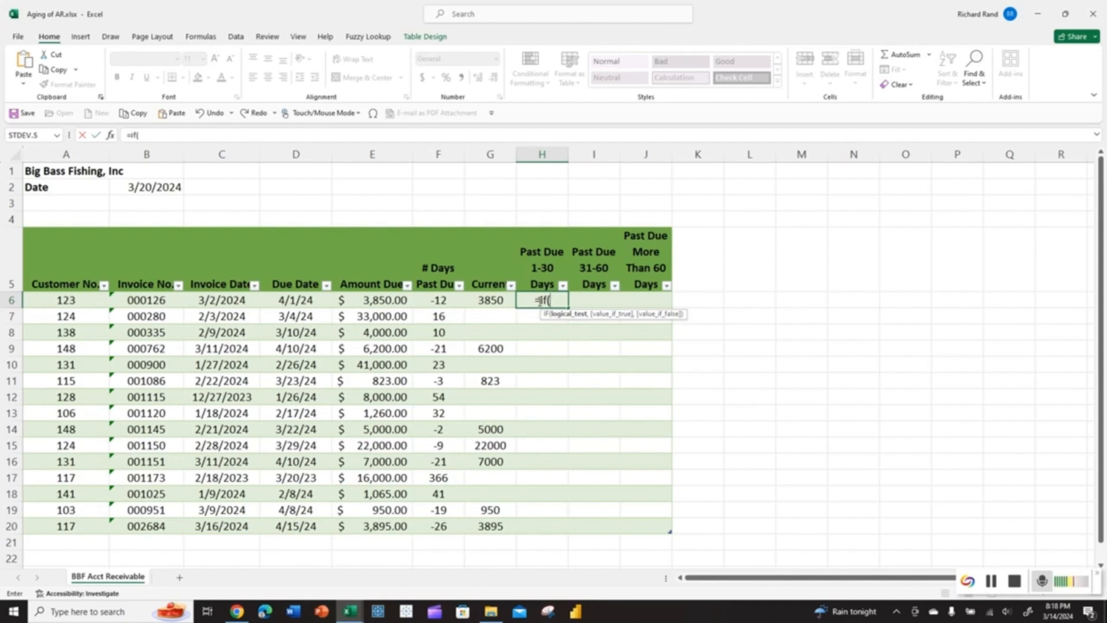
pyautogui.write('AND')
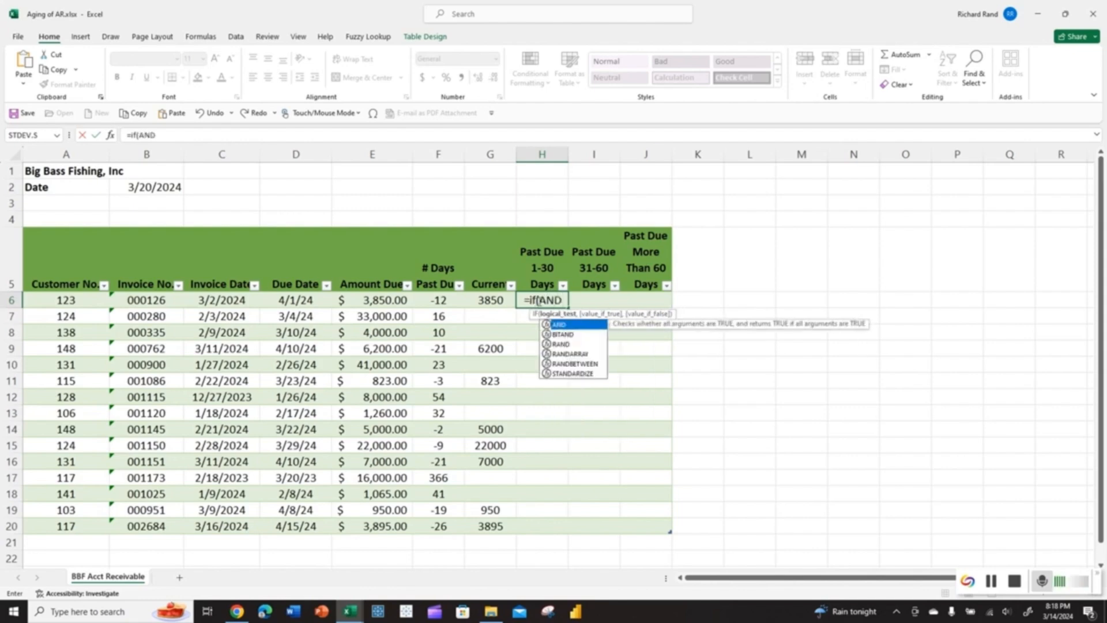
pyautogui.write('(')
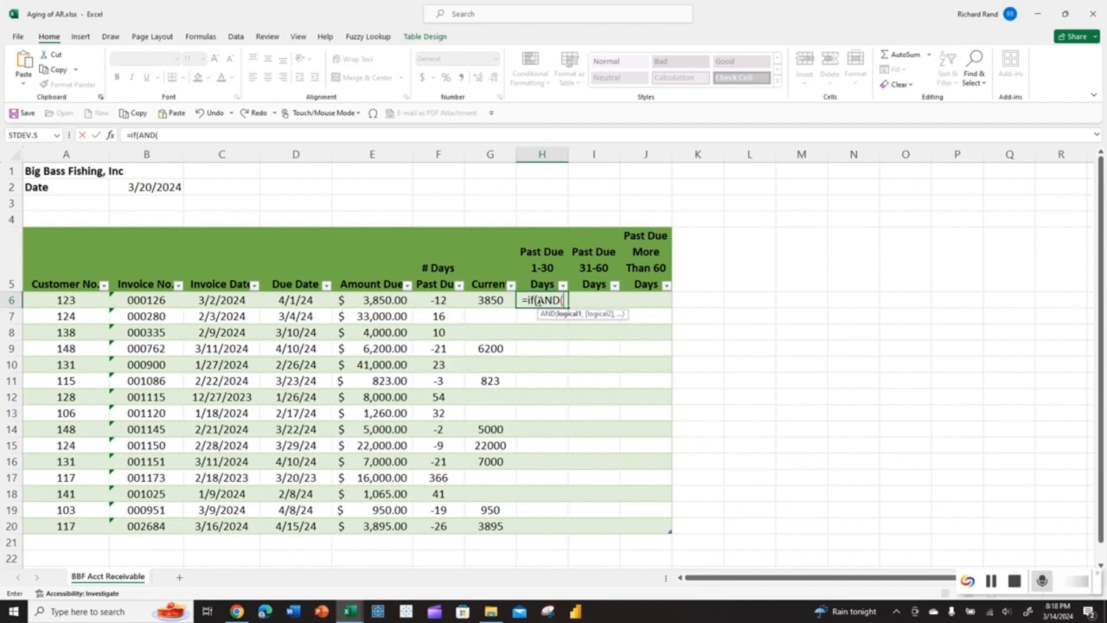
pyautogui.write('f6')
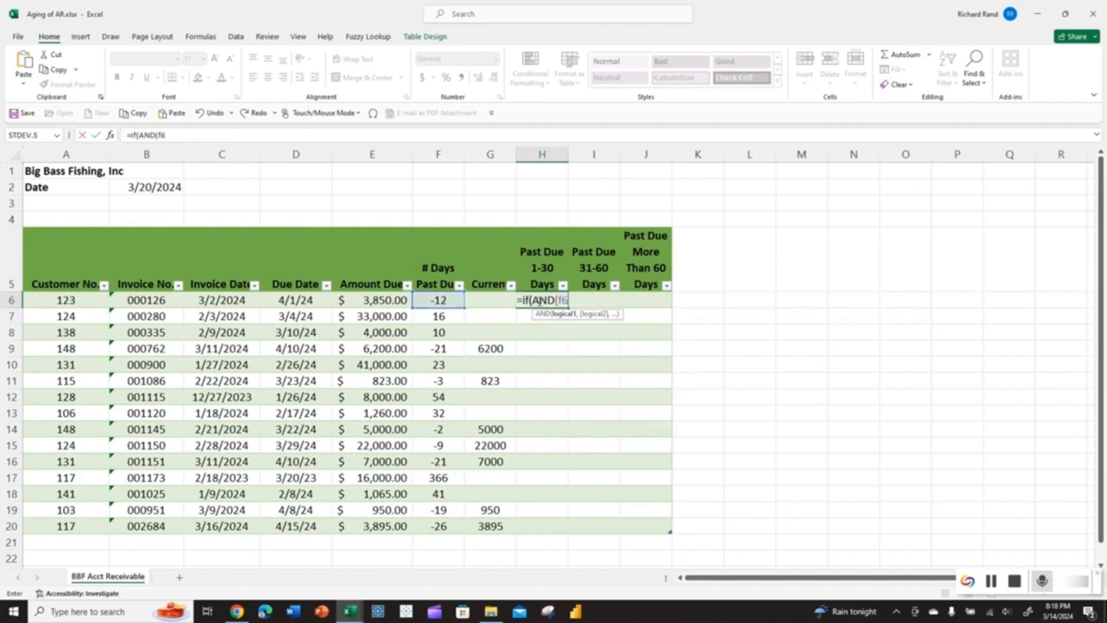
pyautogui.write('>')
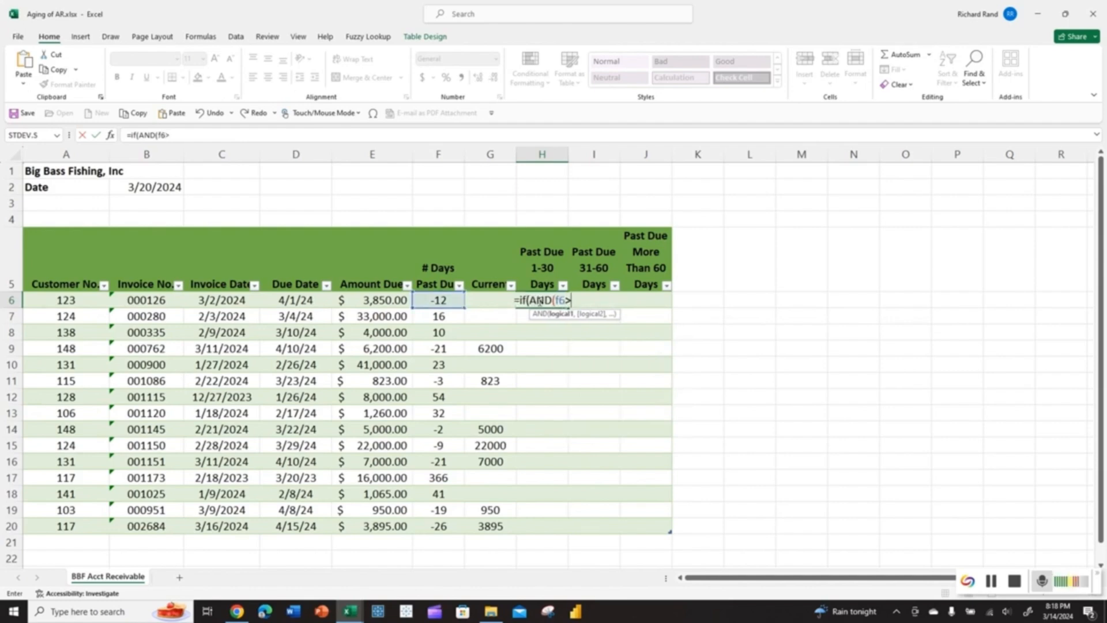
pyautogui.write('0')
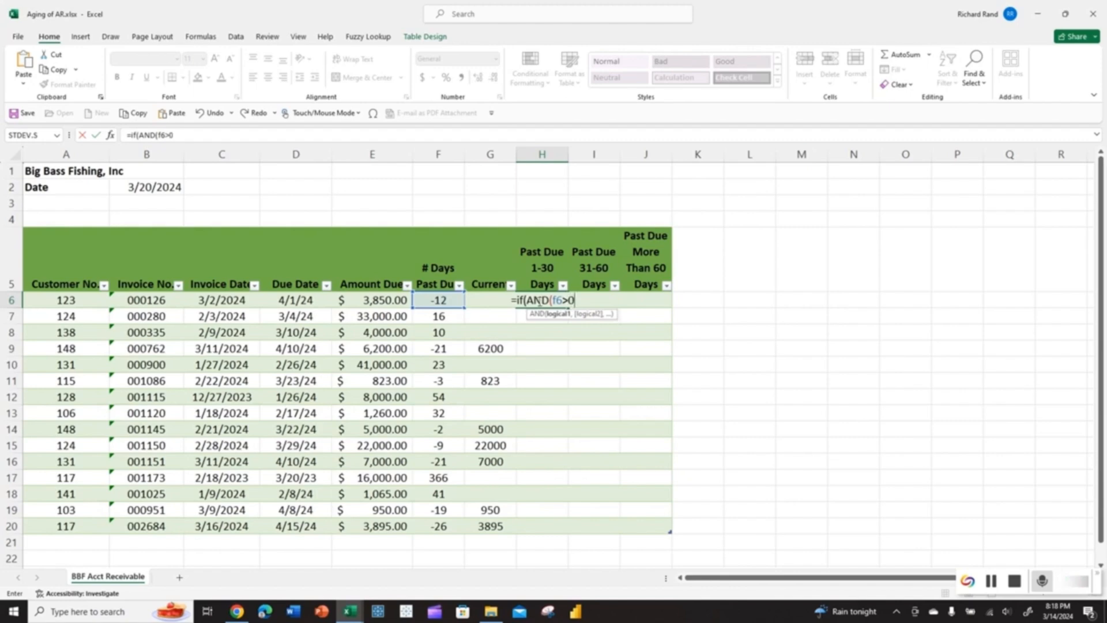
pyautogui.write(',')
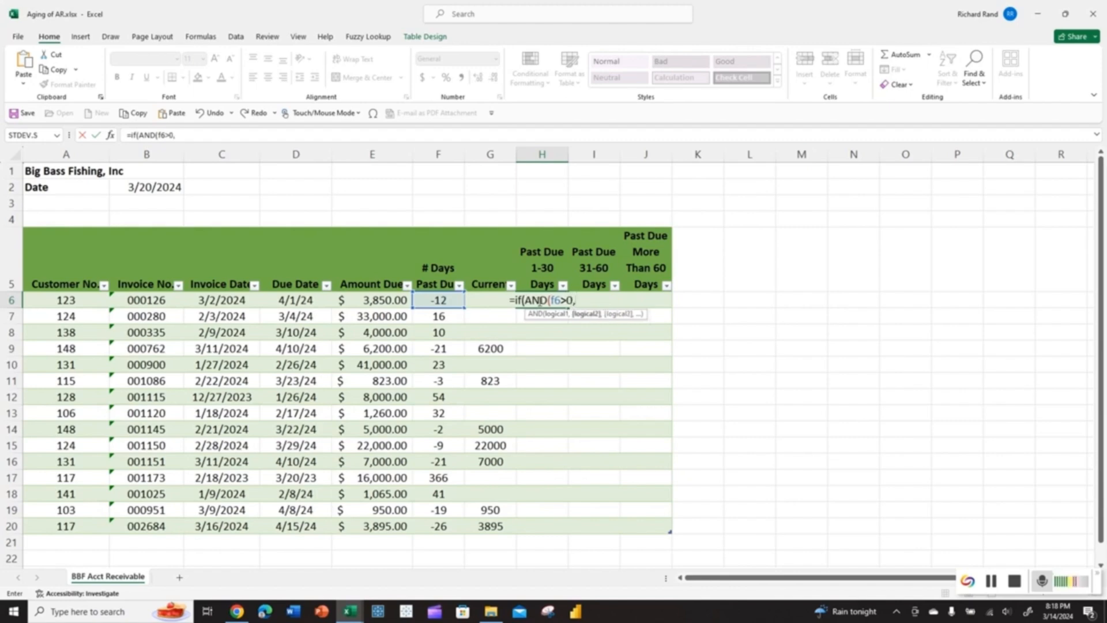
pyautogui.write('f6')
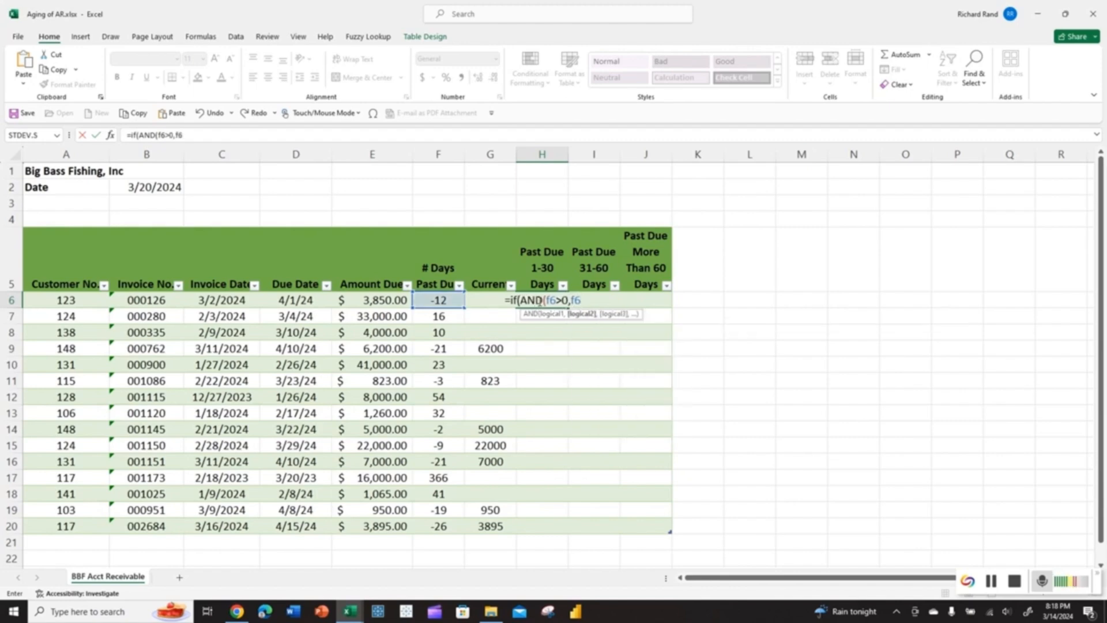
pyautogui.write('<31')
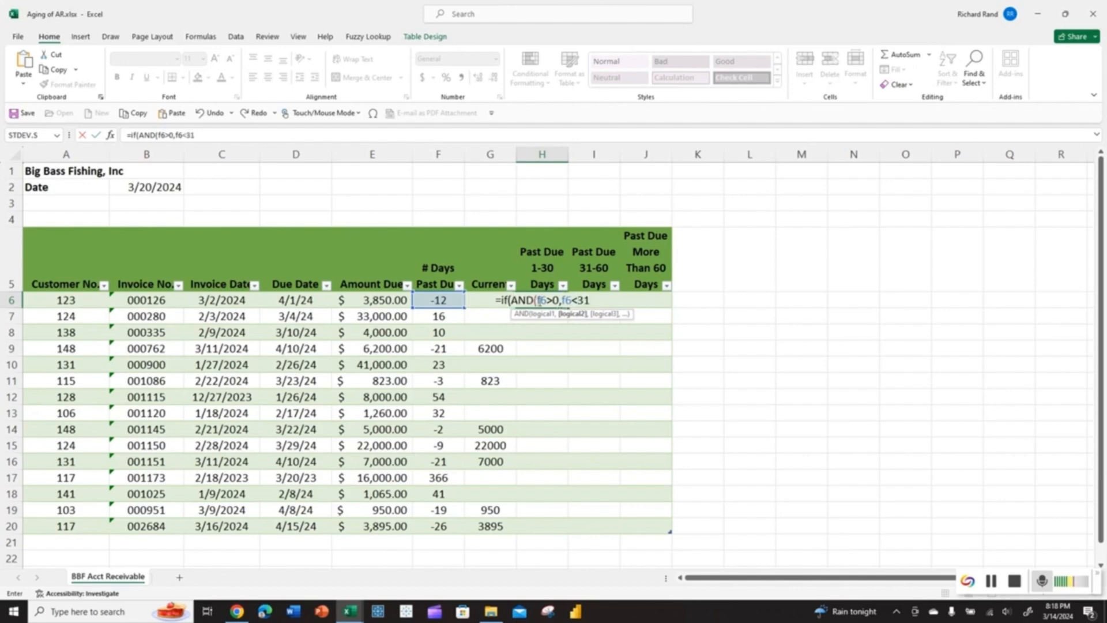
pyautogui.write('),')
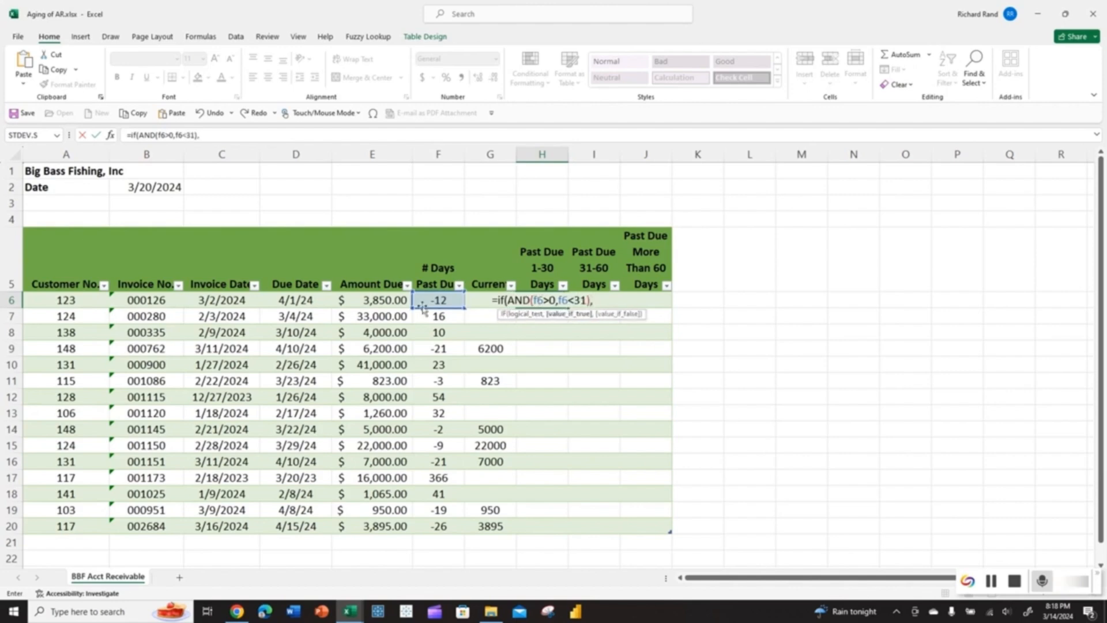
pyautogui.click(385, 301)
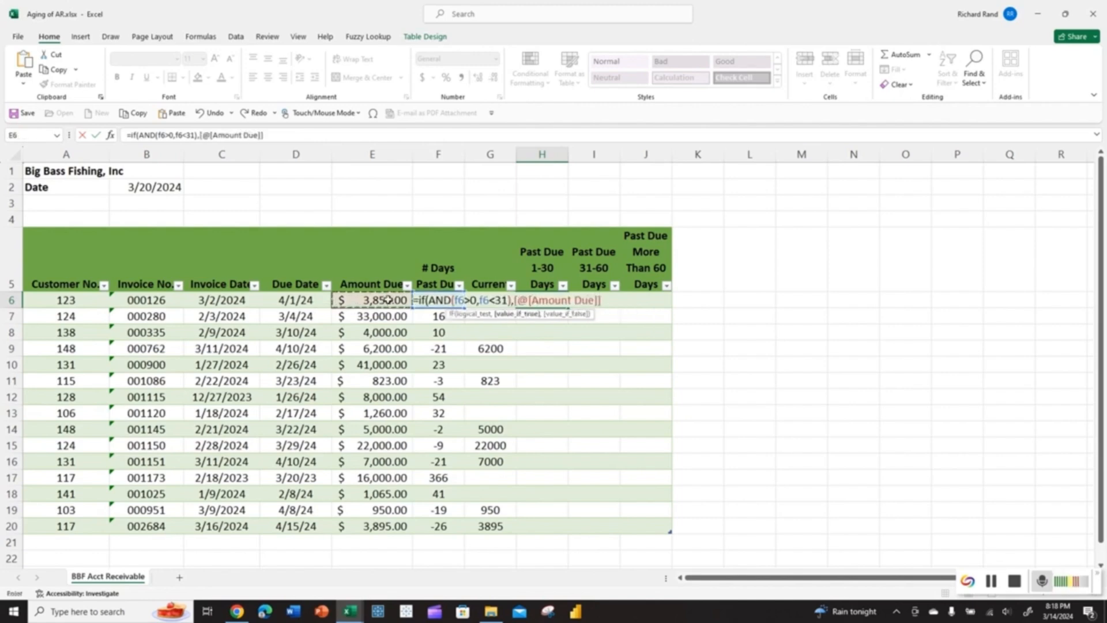
pyautogui.write(',')
pyautogui.write('""')
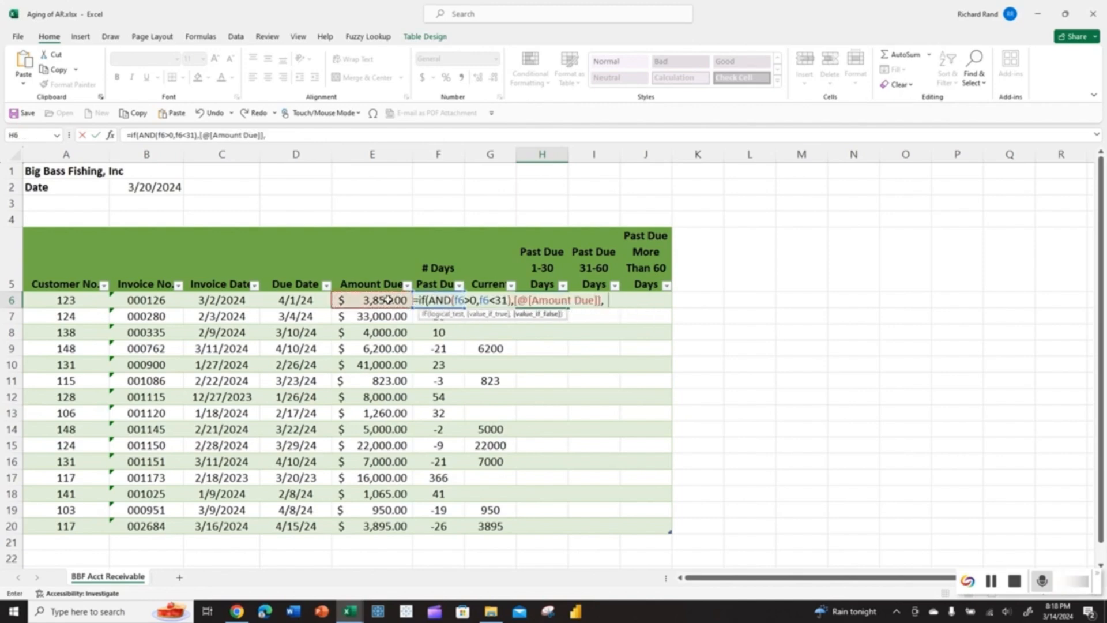
pyautogui.write(')')
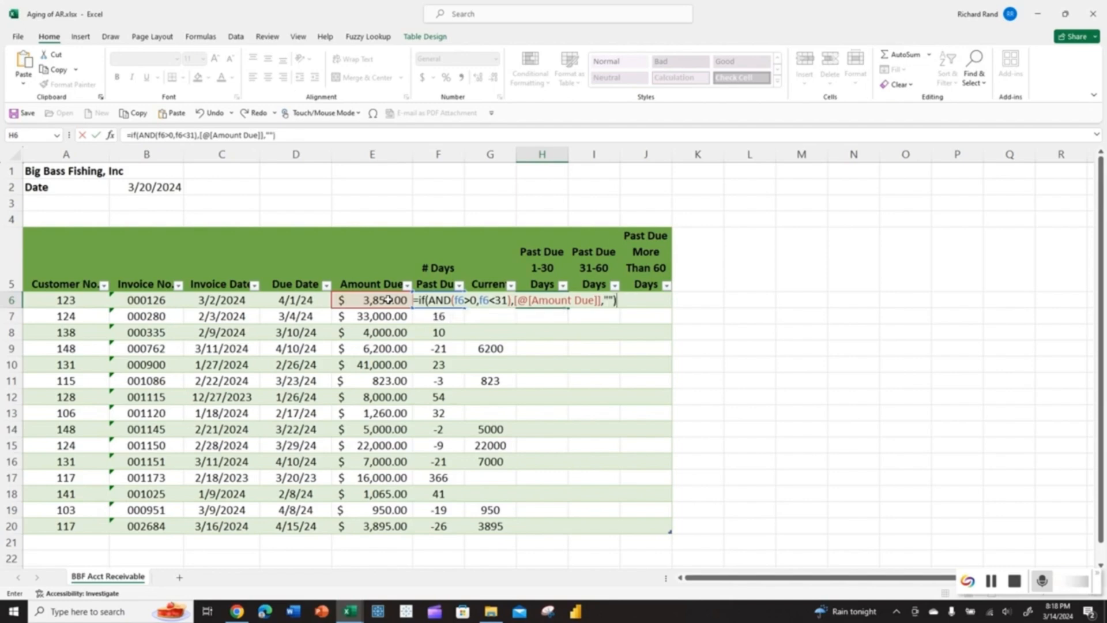
pyautogui.press('Return')
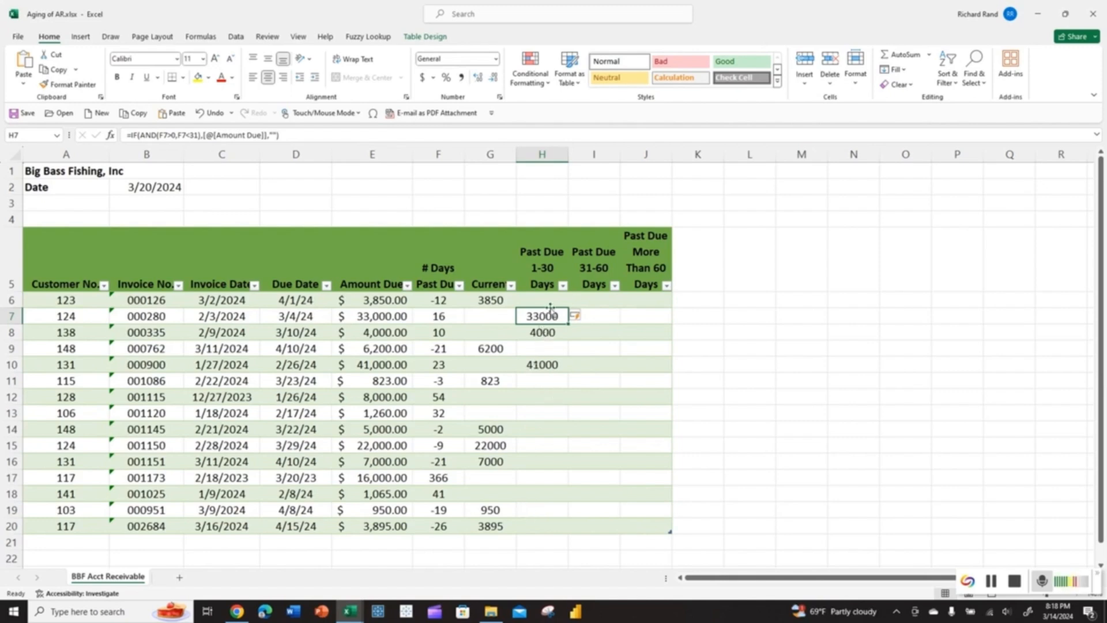
# Enter the formula =IF(AND([@['# Days Past Due]]>30,[@['# Days Past Due]]<61),[@[Amount Due]],"") in I6 to fill the Past Due 31-60 Days column.
pyautogui.click(594, 301)
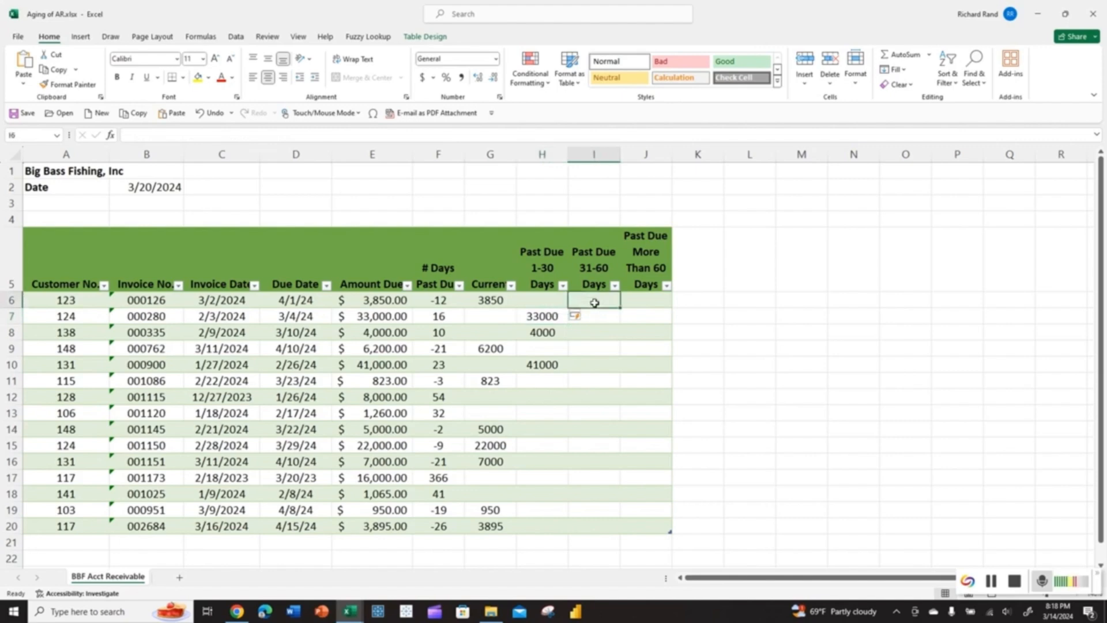
pyautogui.write('=')
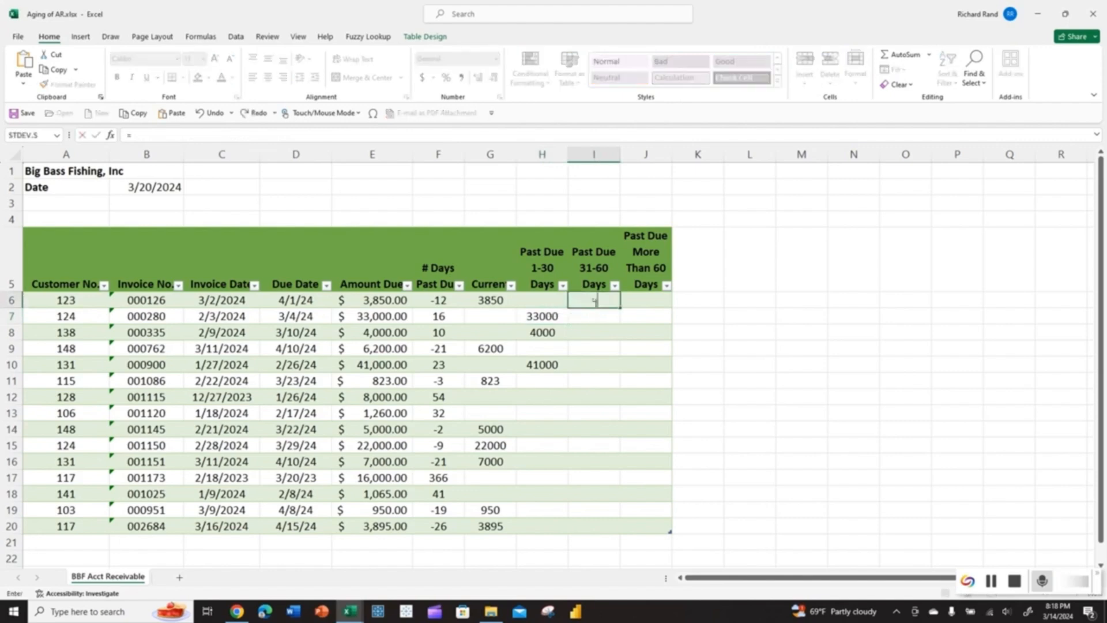
pyautogui.write('if(AND(')
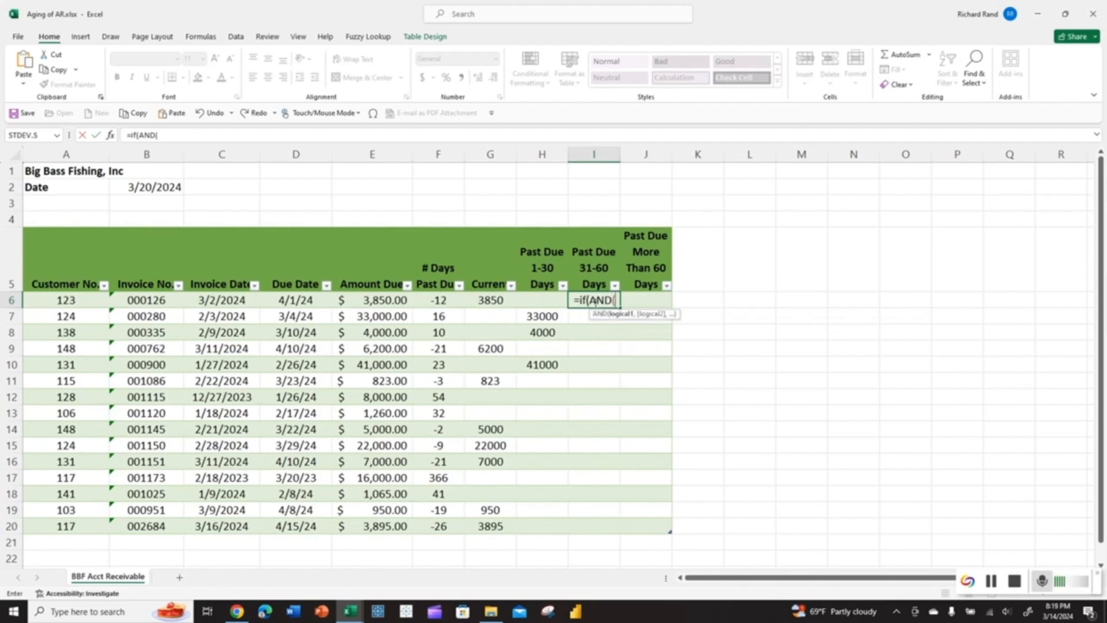
pyautogui.click(447, 299)
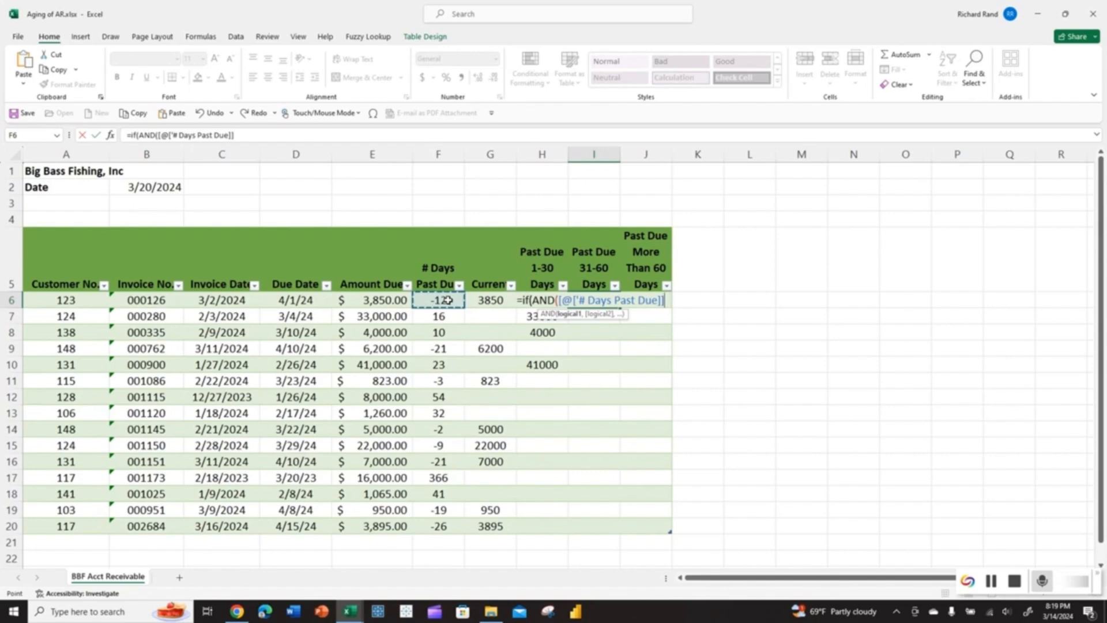
pyautogui.write('>')
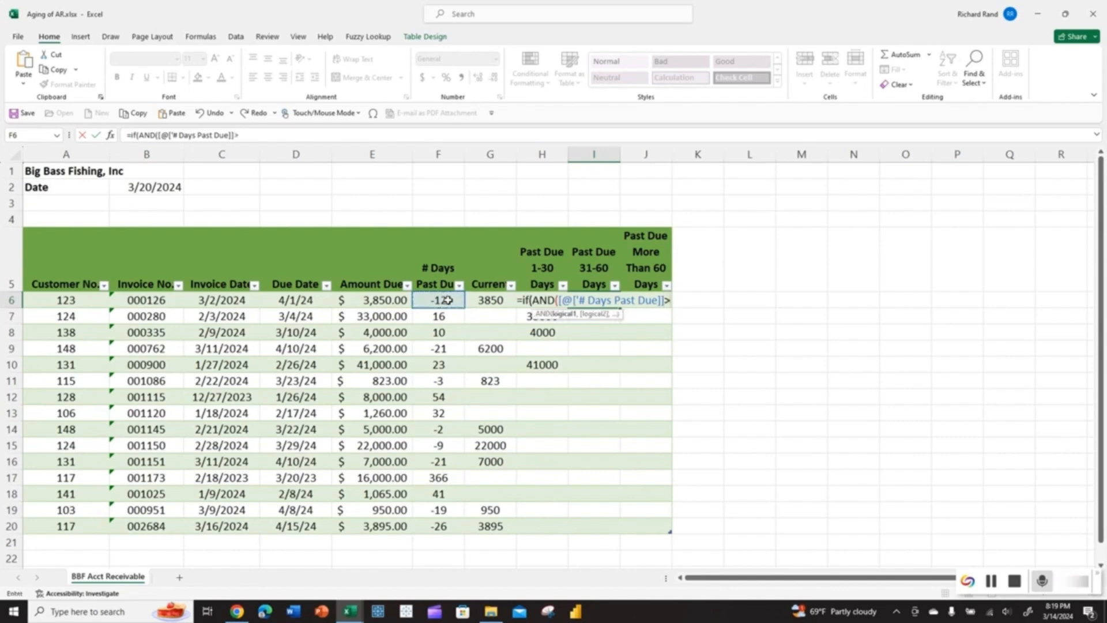
pyautogui.write('30')
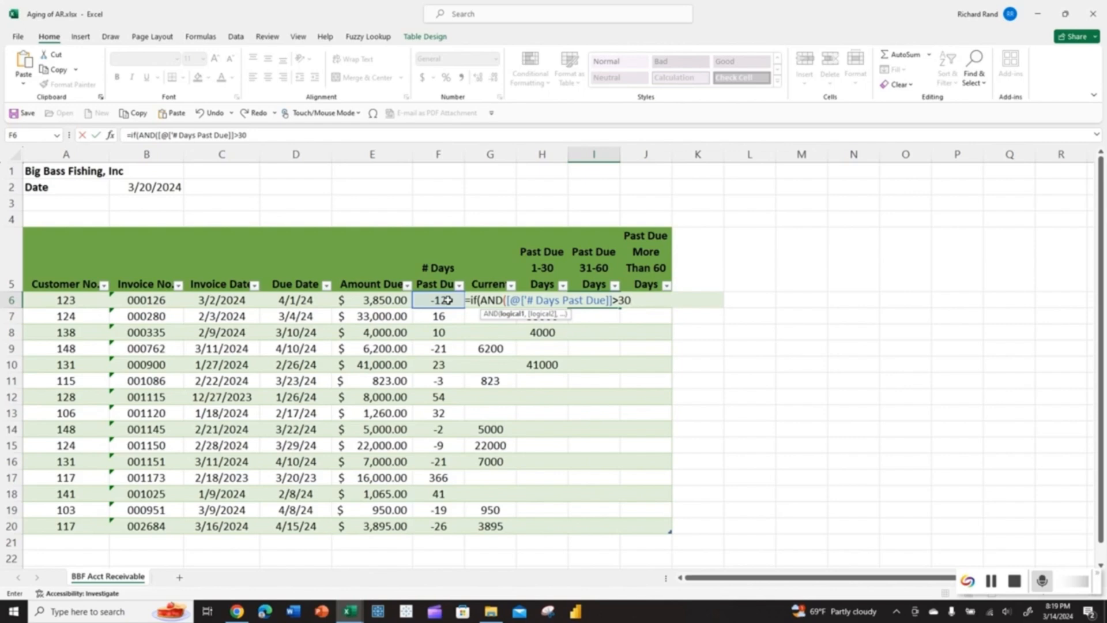
pyautogui.write(',')
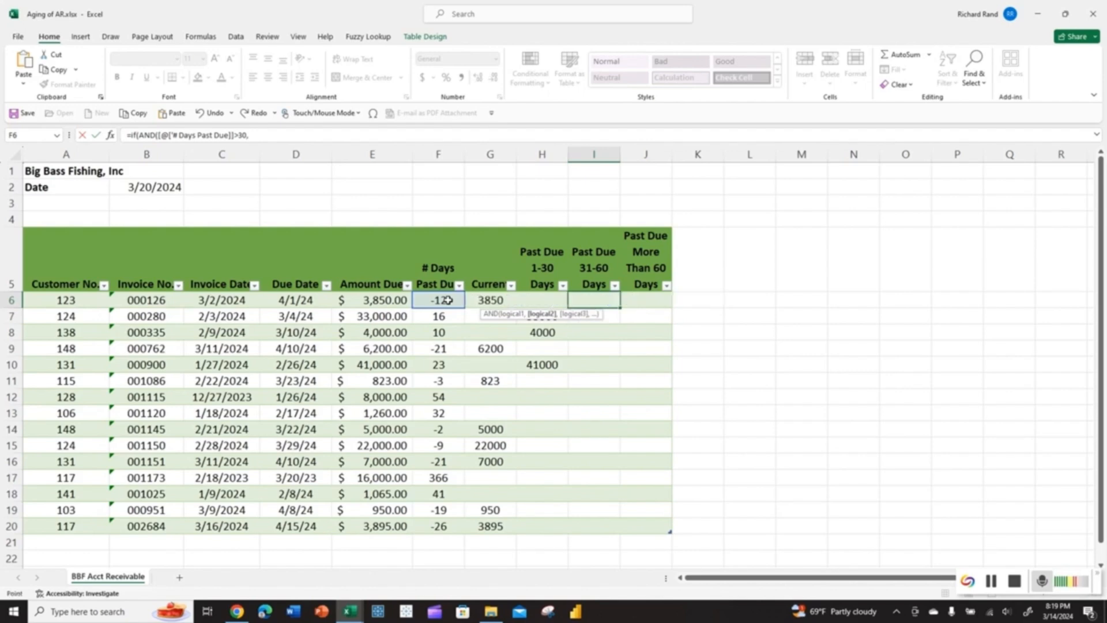
pyautogui.click(448, 299)
pyautogui.write('<')
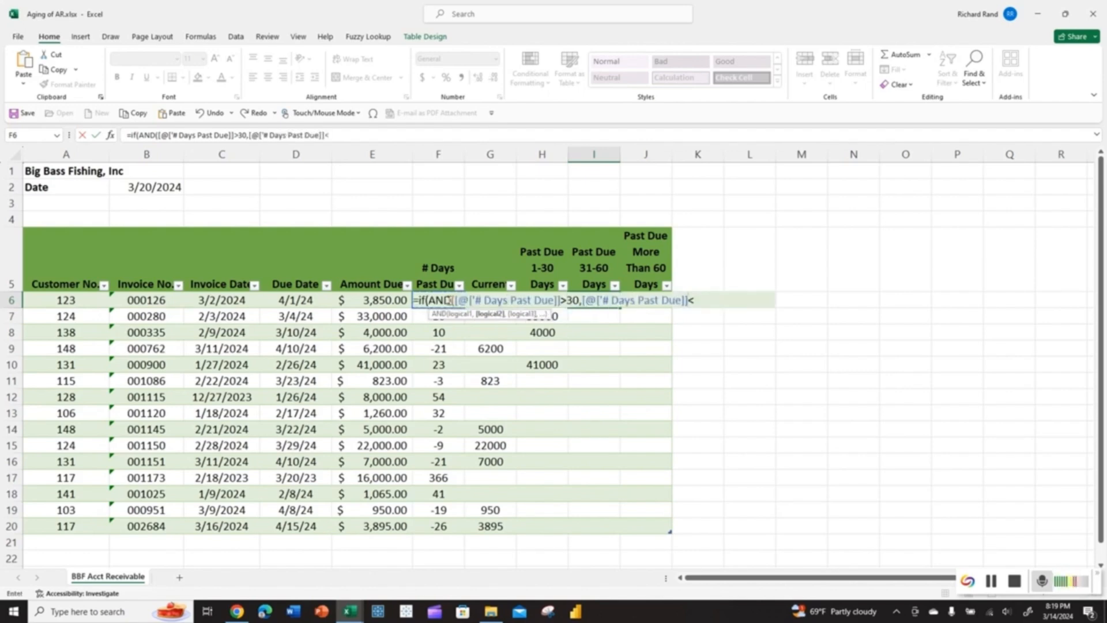
pyautogui.write('61)')
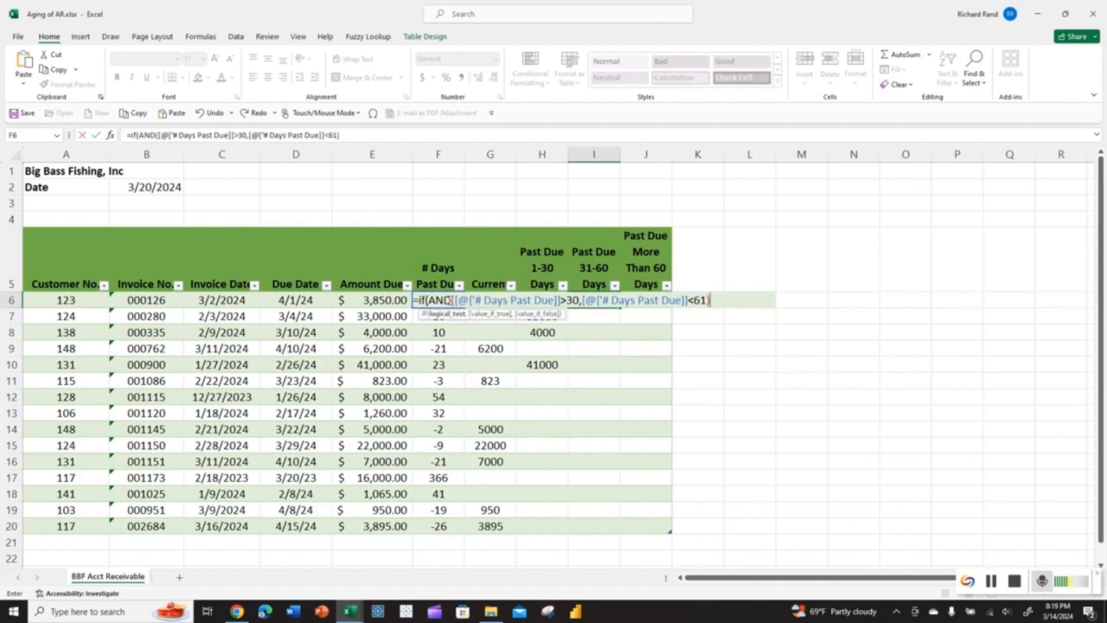
pyautogui.write(',')
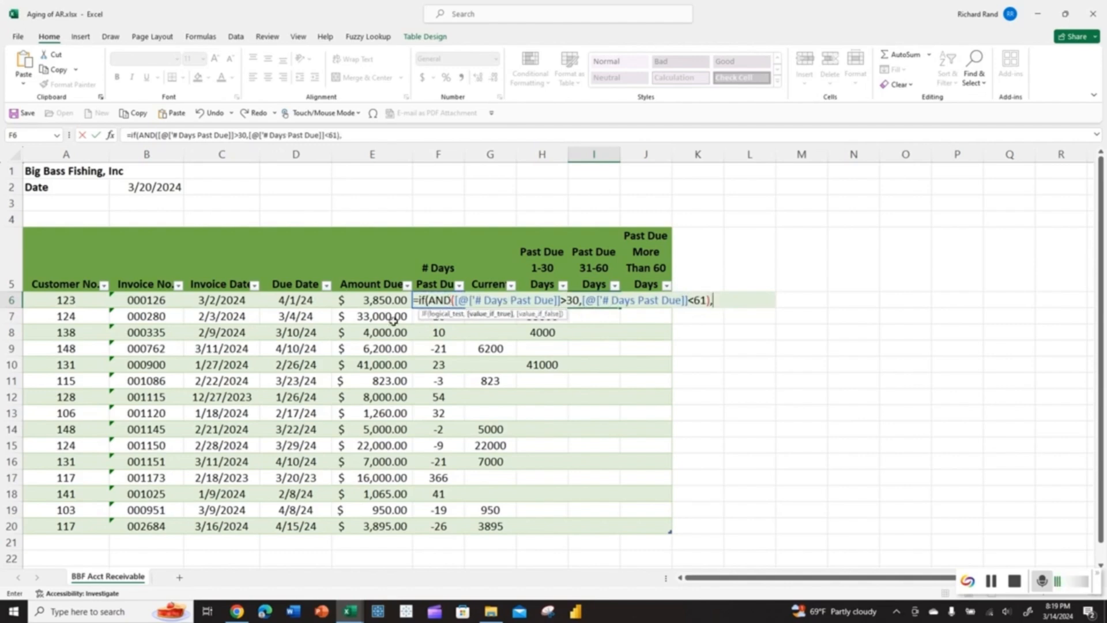
pyautogui.click(382, 300)
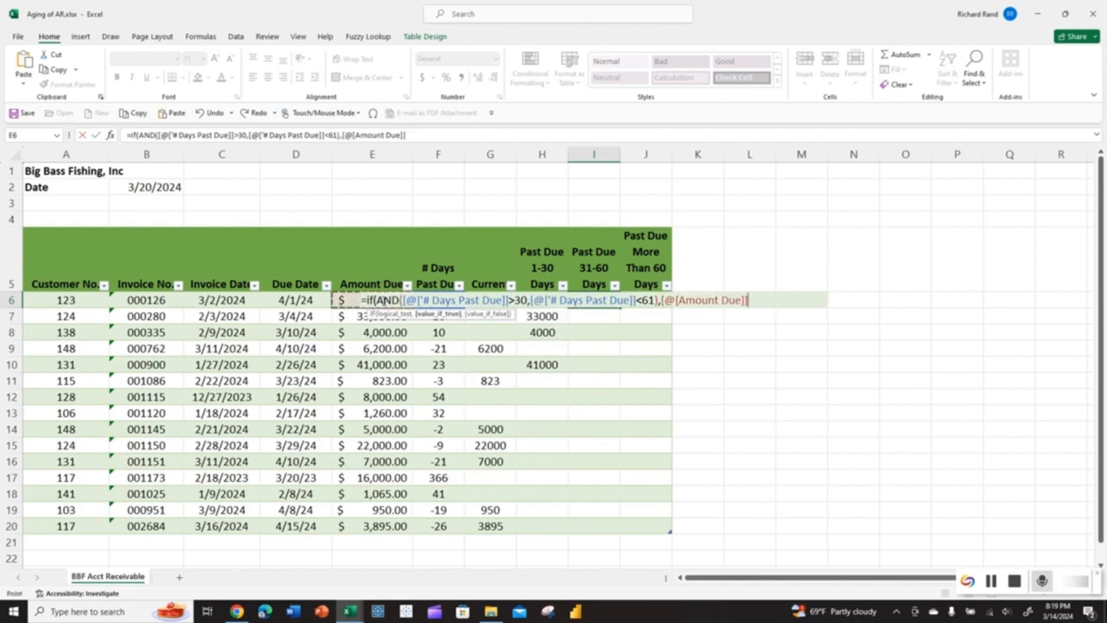
pyautogui.write(',""')
pyautogui.press('Return')
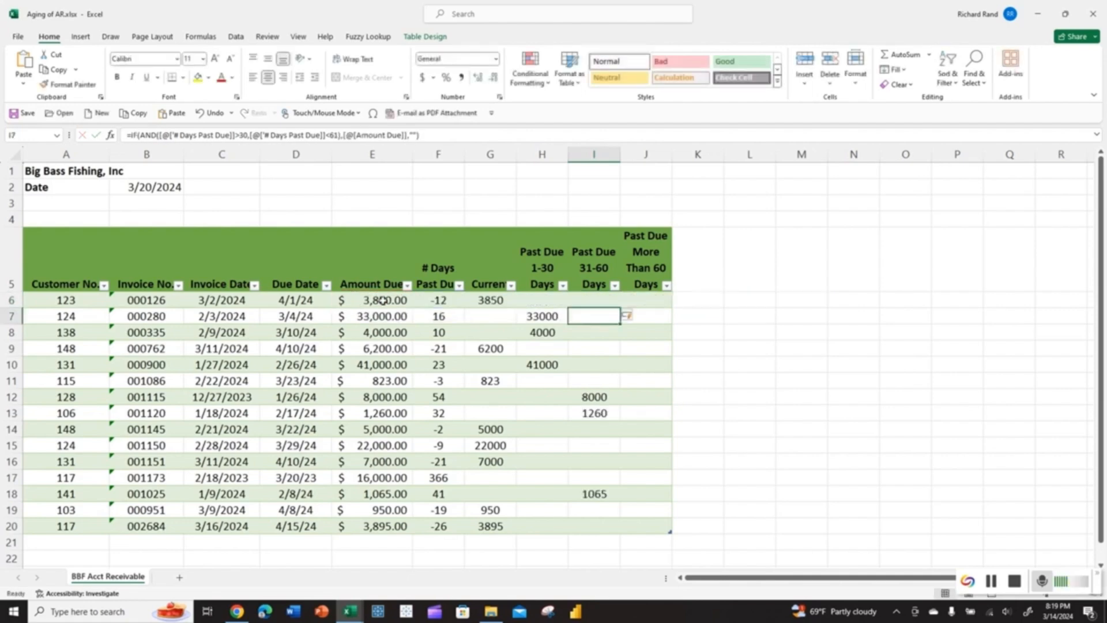
# Enter the formula =IF([@['# Days Past Due]]>60,[@[Amount Due]],"") in J6 to fill the Past Due More Than 60 Days column.
pyautogui.click(634, 301)
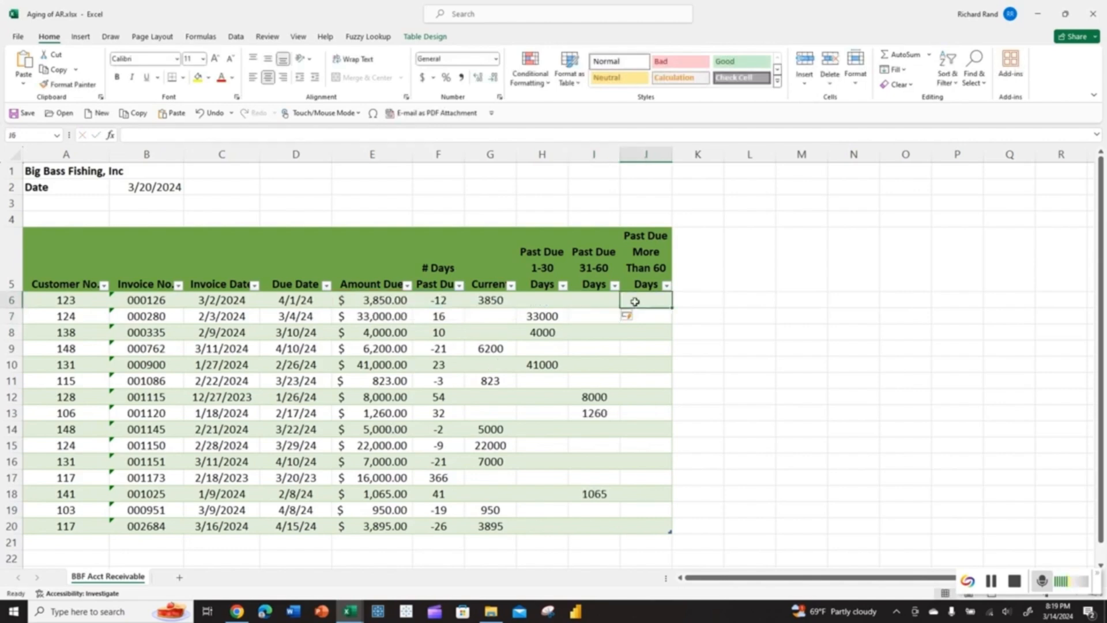
pyautogui.write('=')
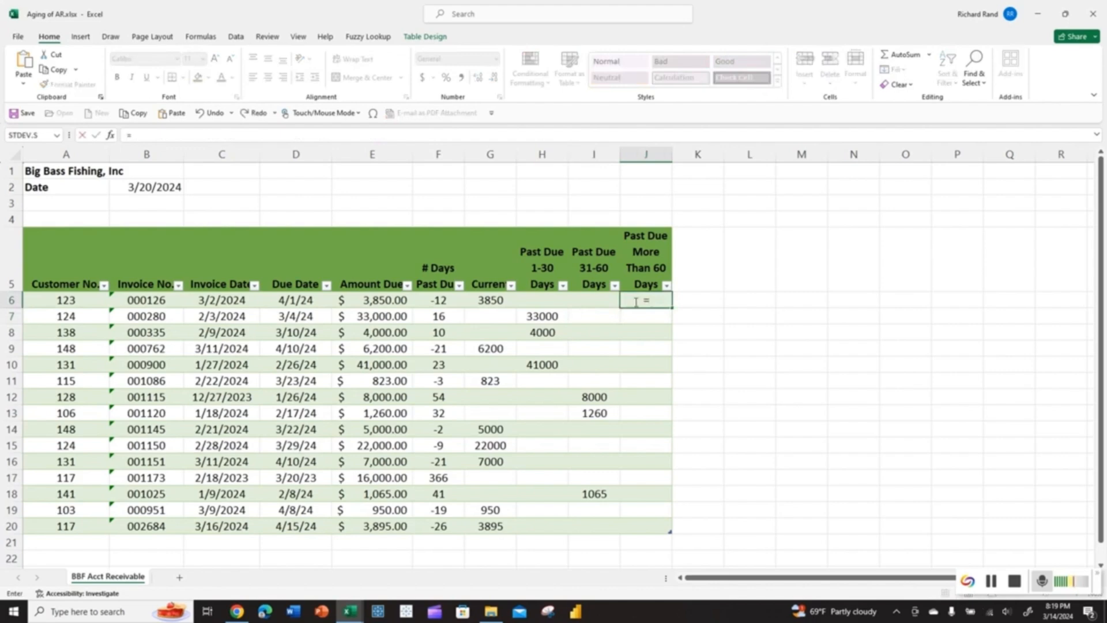
pyautogui.write('if(')
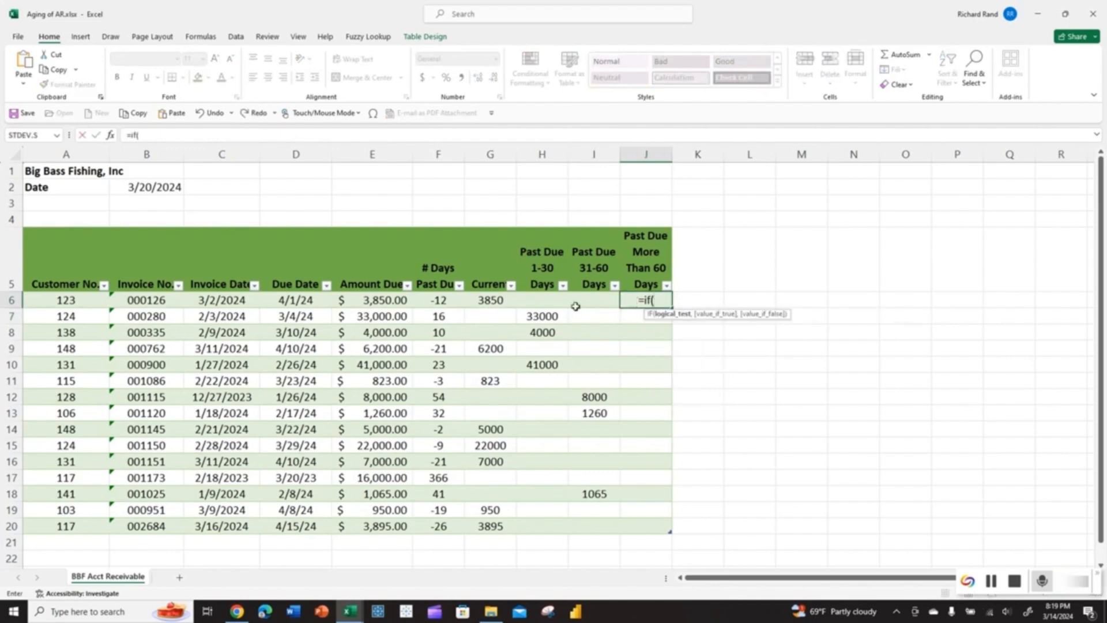
pyautogui.click(440, 299)
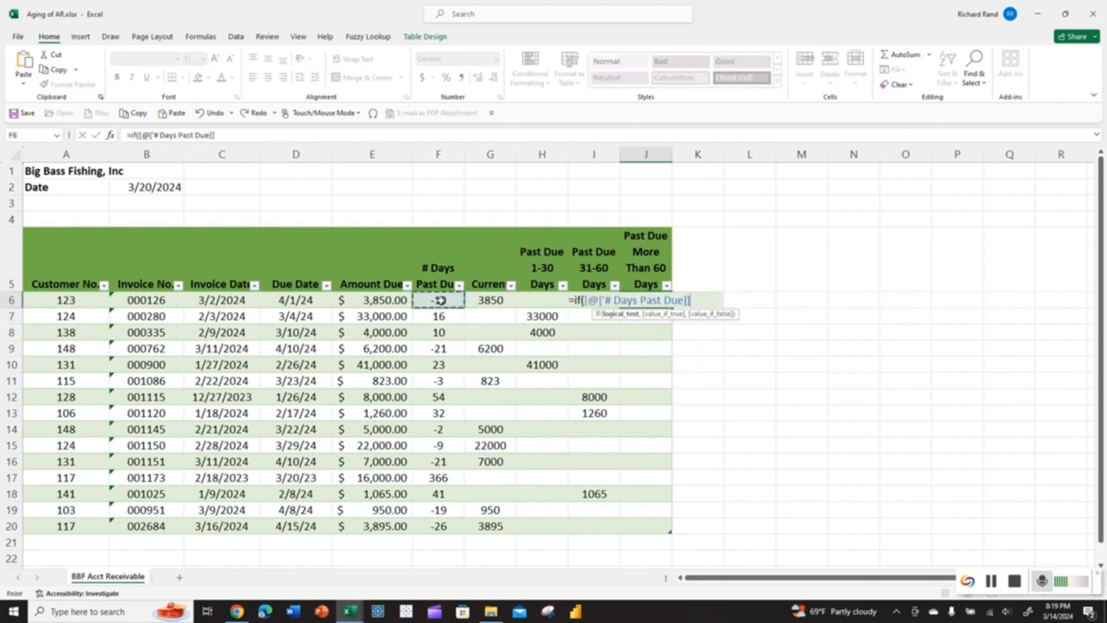
pyautogui.write('>60')
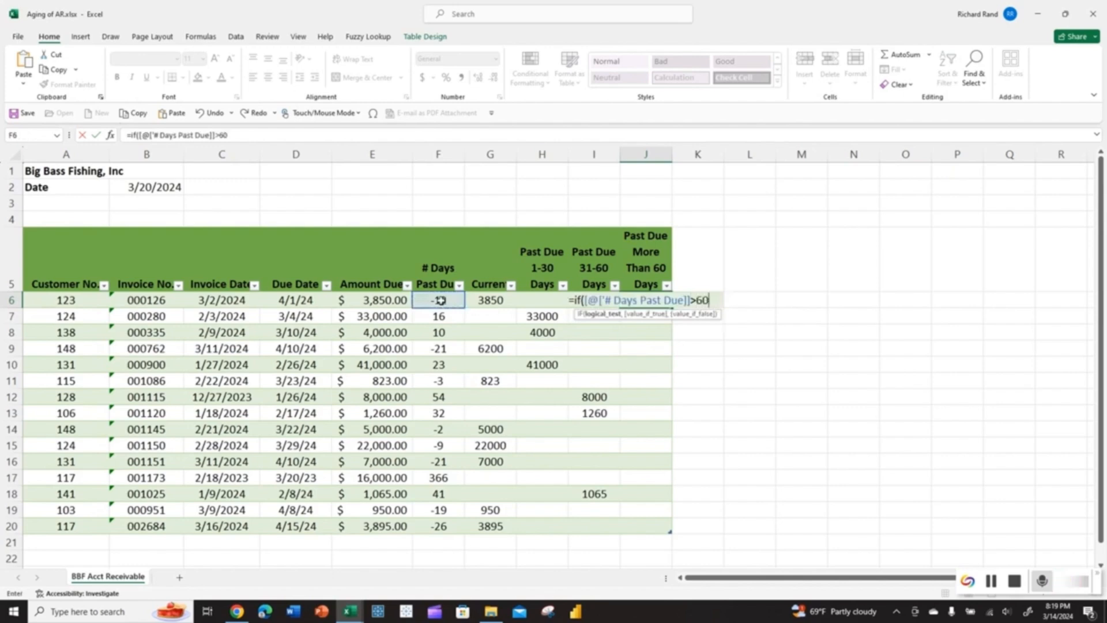
pyautogui.write(',')
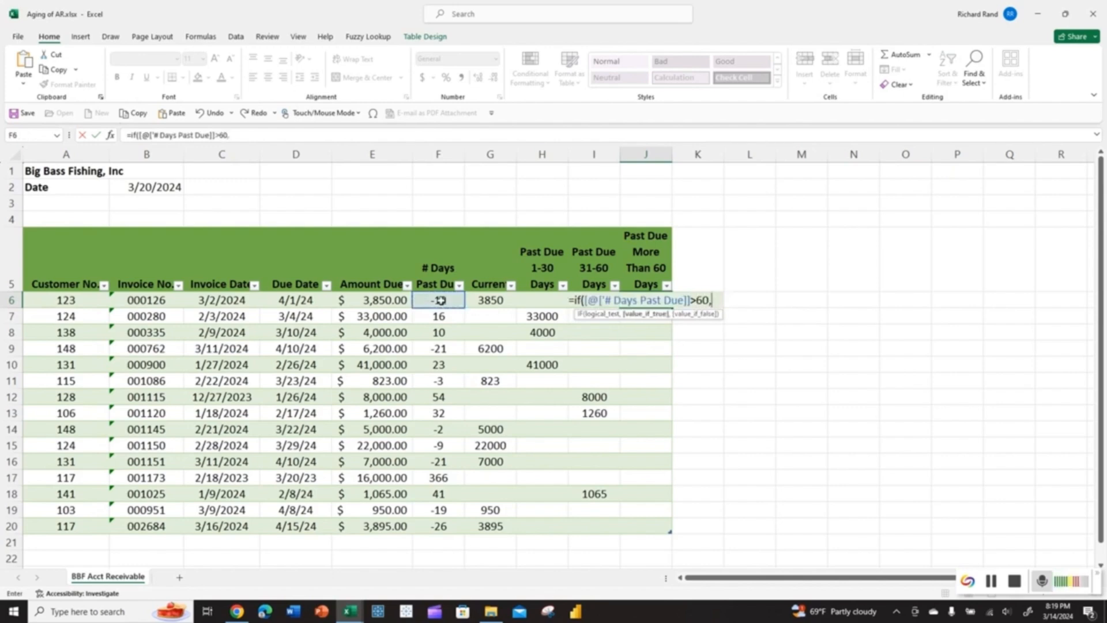
pyautogui.click(383, 300)
pyautogui.write(',')
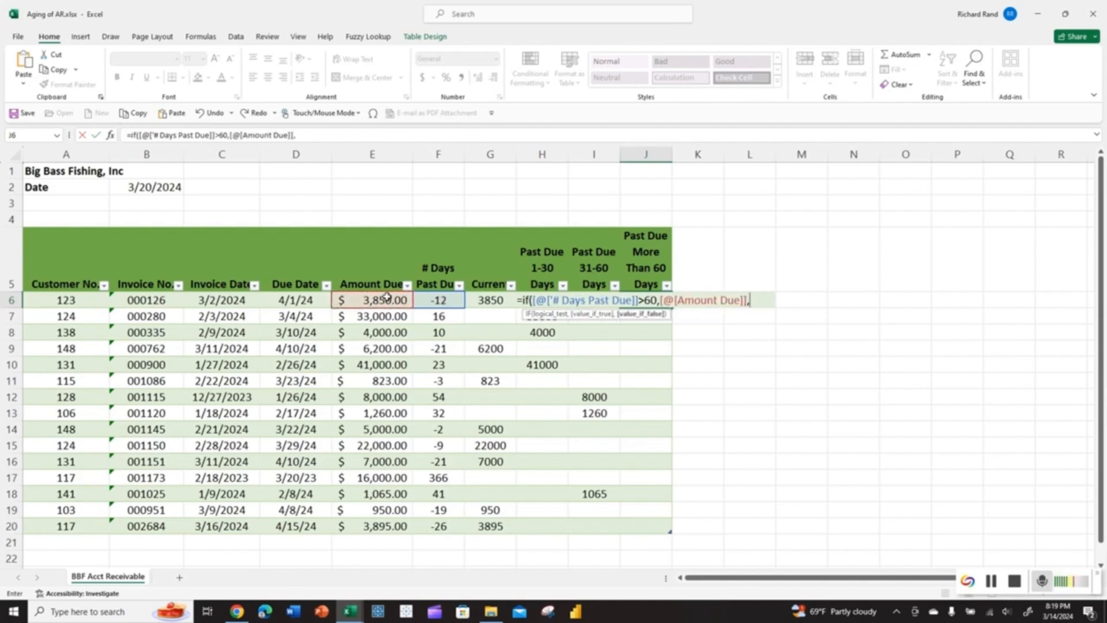
pyautogui.write('"")')
pyautogui.press('Return')
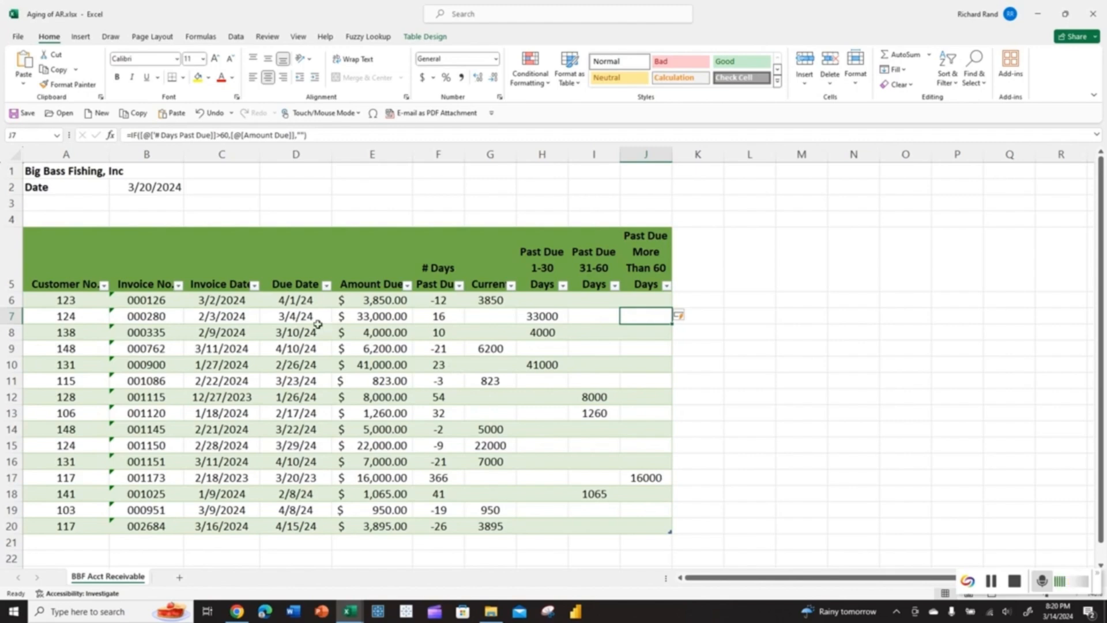
# Create a PivotTable from Table1 on a new worksheet.
pyautogui.click(149, 302)
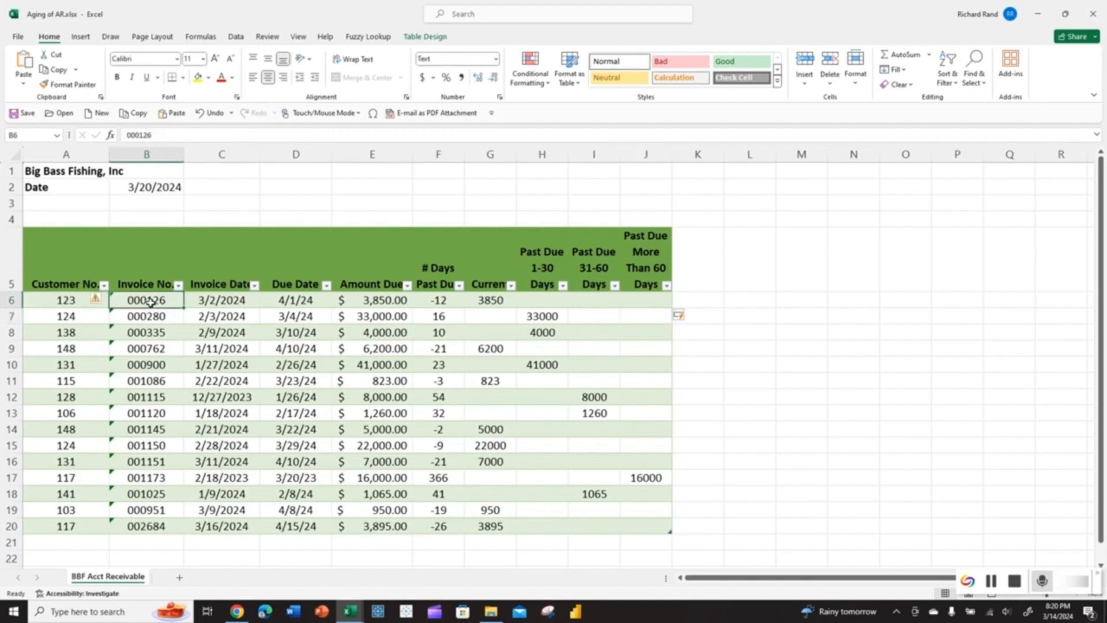
pyautogui.click(81, 37)
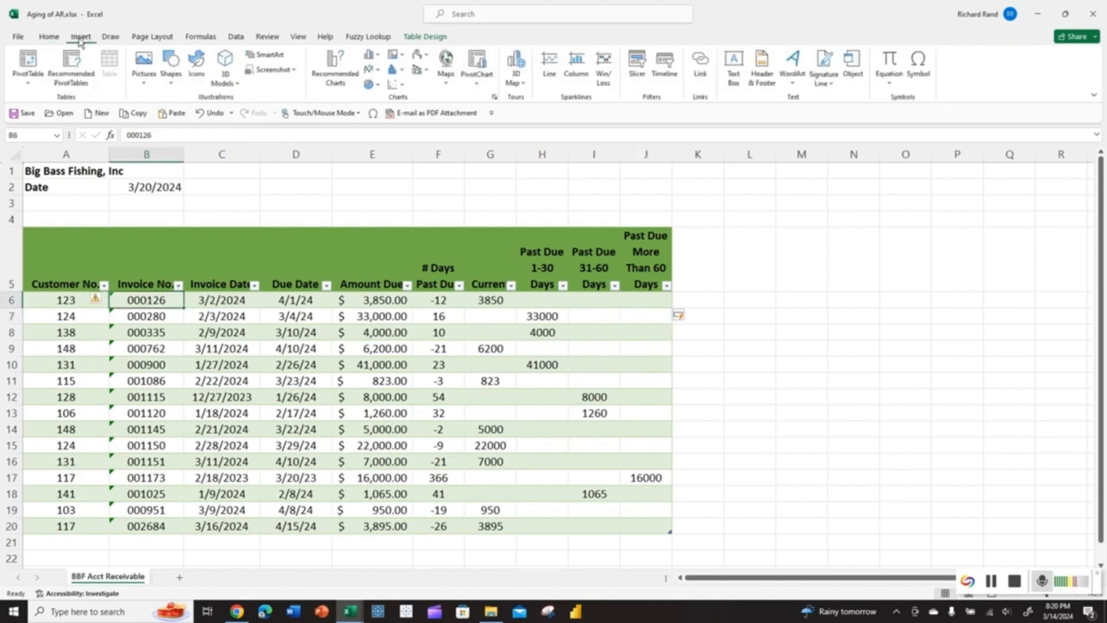
pyautogui.click(28, 83)
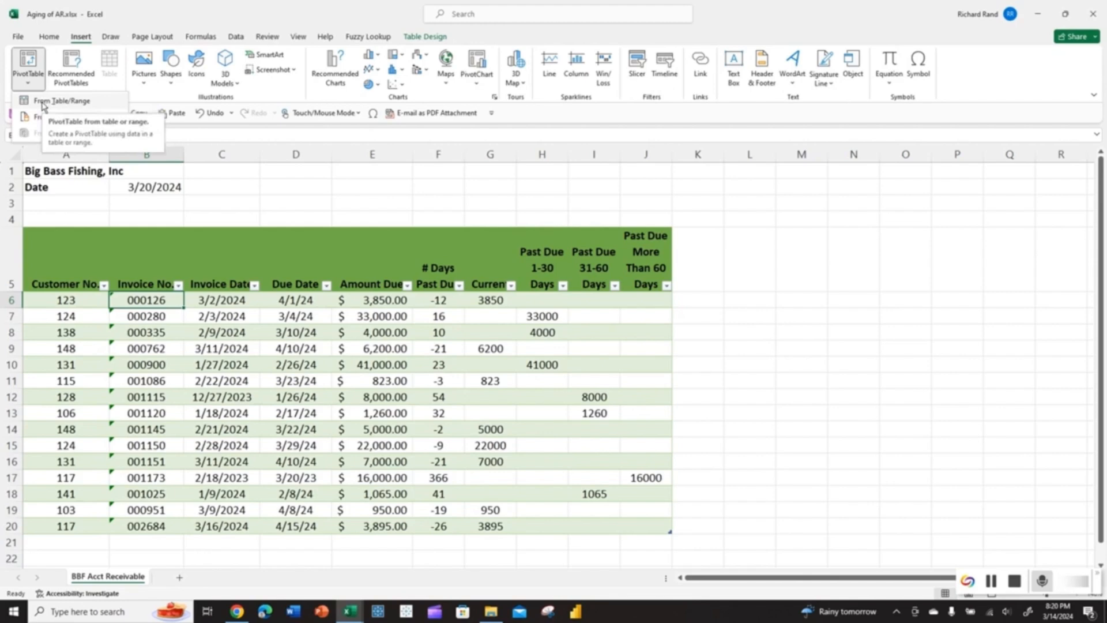
pyautogui.click(43, 103)
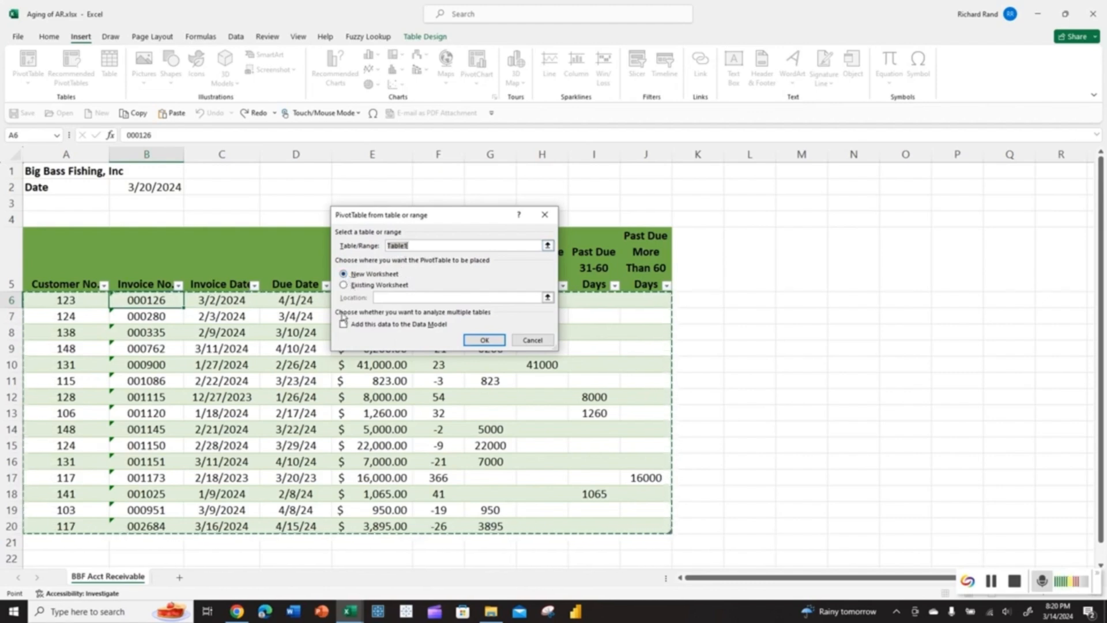
pyautogui.click(484, 340)
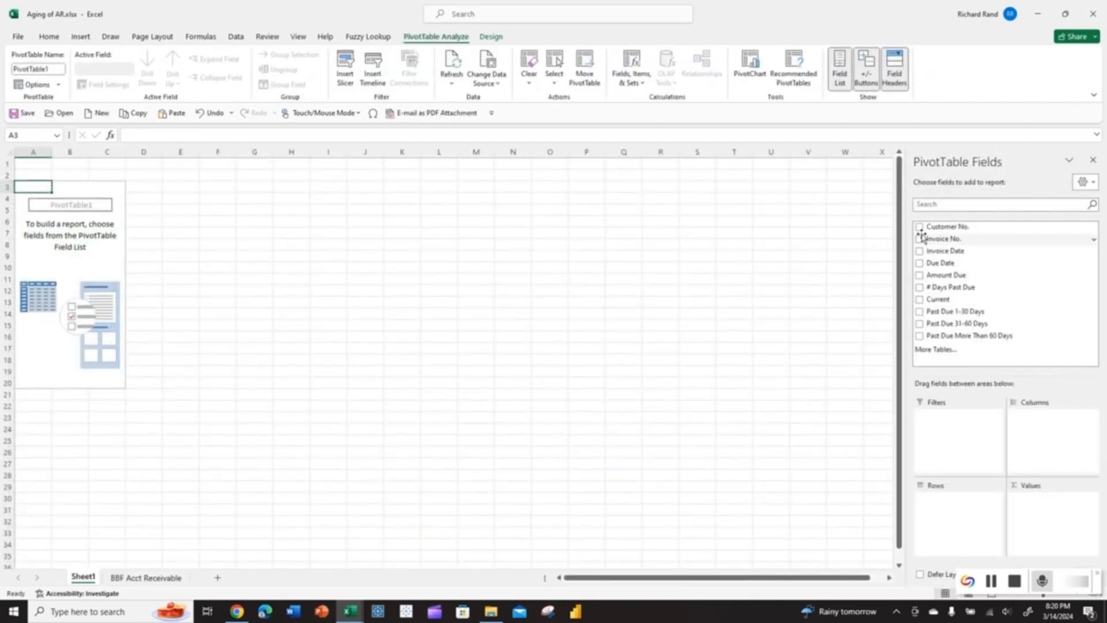
# Set Customer No. as the PivotTable rows and Current, Past Due 1-30 Days, Past Due 31-60 Days and Past Due More Than 60 Days as values.
pyautogui.click(940, 228)
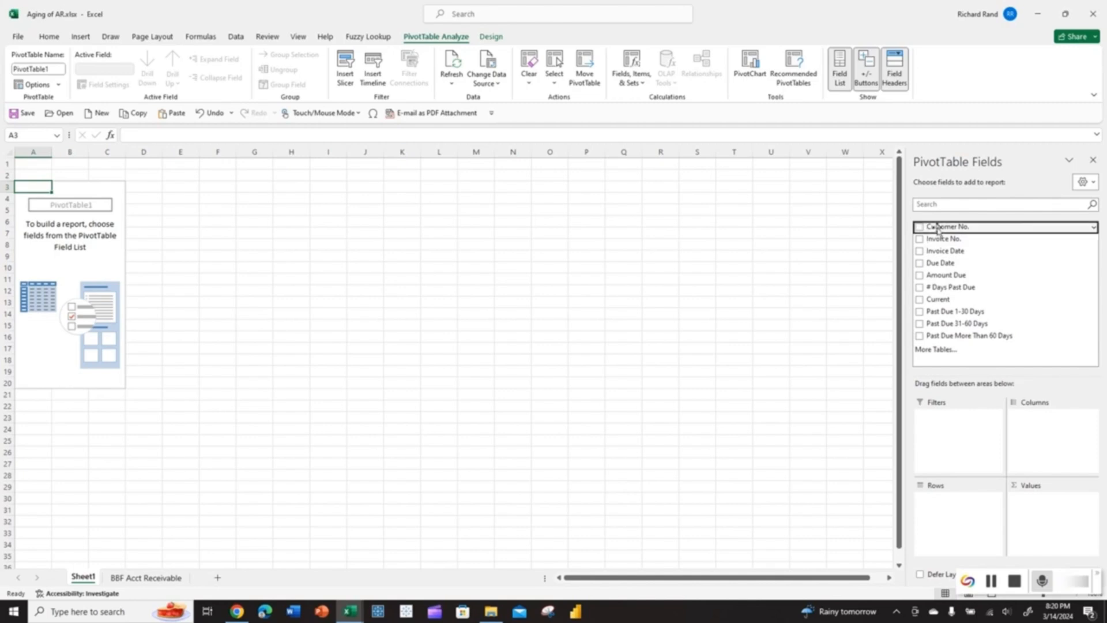
pyautogui.moveTo(964, 229); pyautogui.dragTo(928, 510)
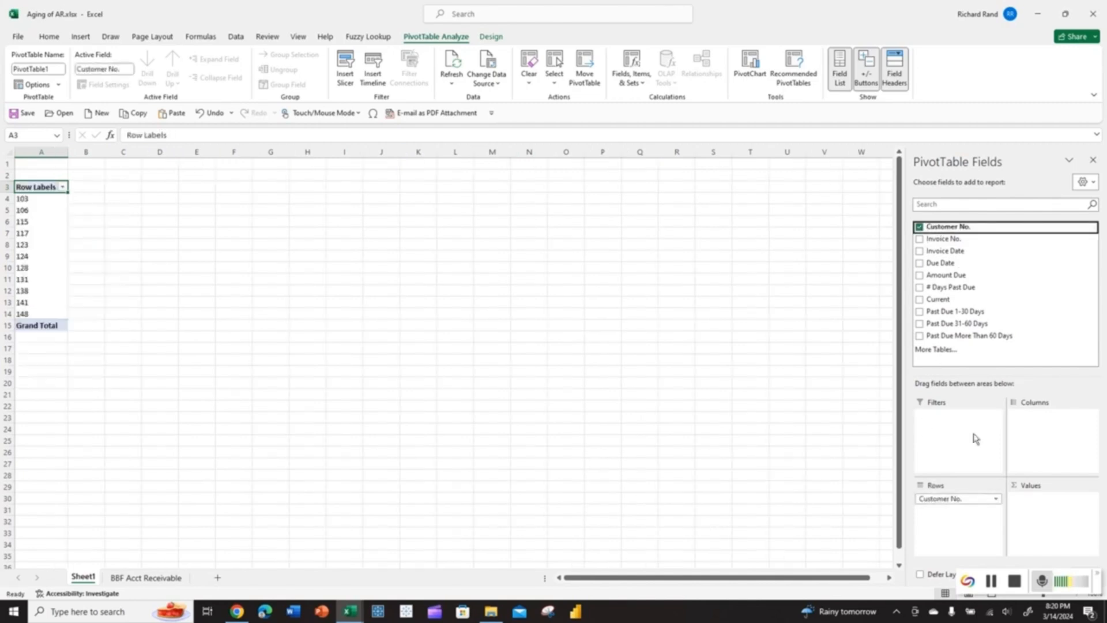
pyautogui.click(919, 300)
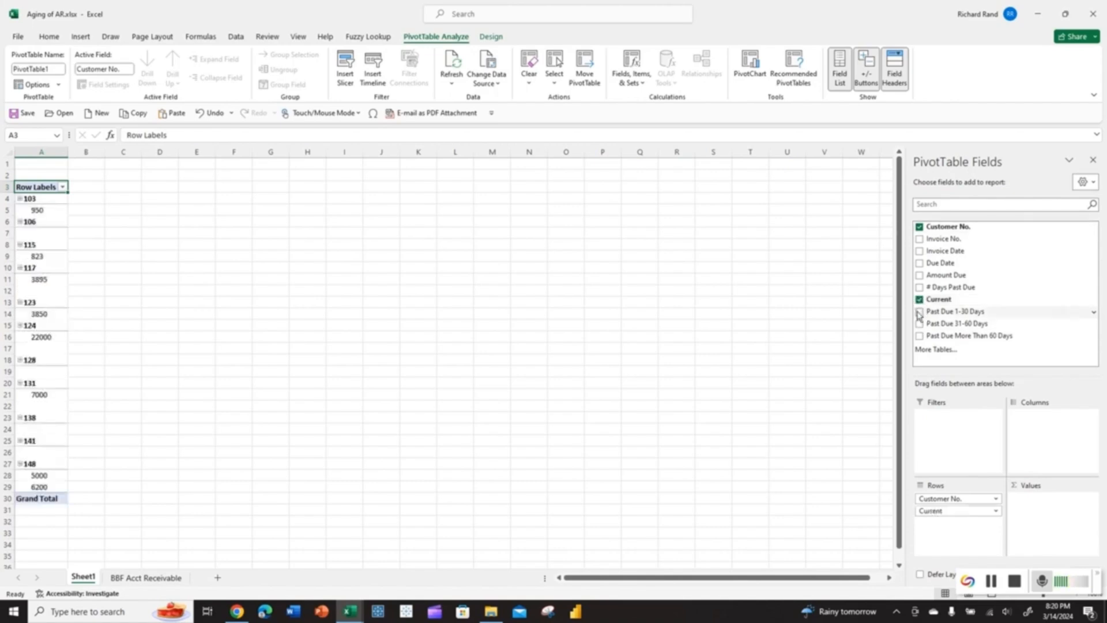
pyautogui.click(919, 311)
pyautogui.click(920, 324)
pyautogui.click(920, 336)
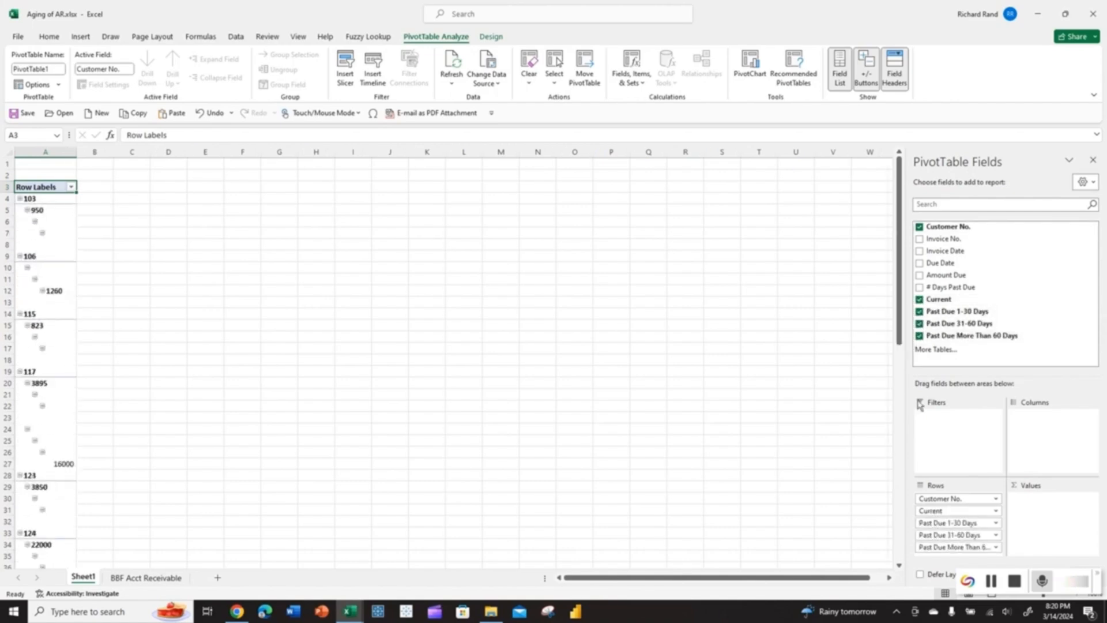
pyautogui.moveTo(928, 514); pyautogui.dragTo(1048, 539)
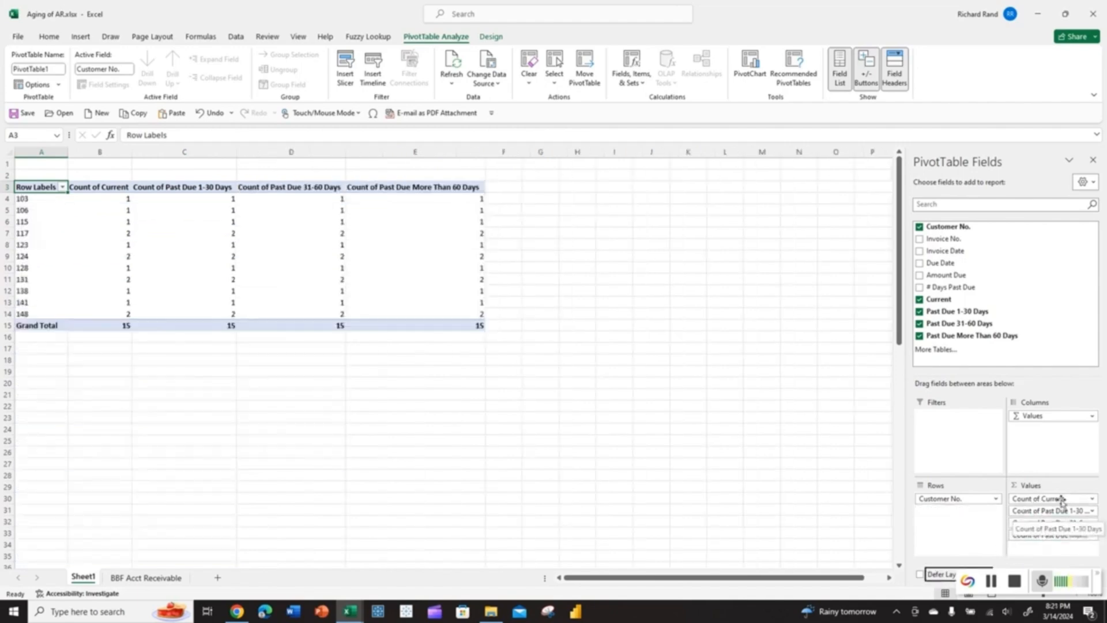
# Summarize the Current and Past Due 1-30 Days value fields by Sum.
pyautogui.click(1092, 499)
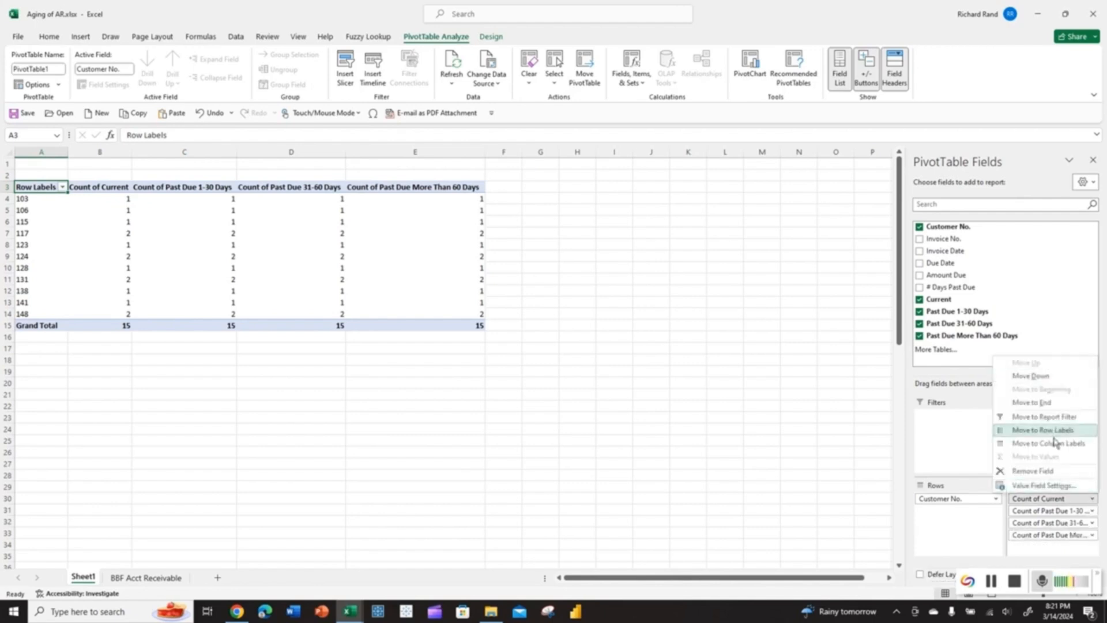
pyautogui.click(1044, 486)
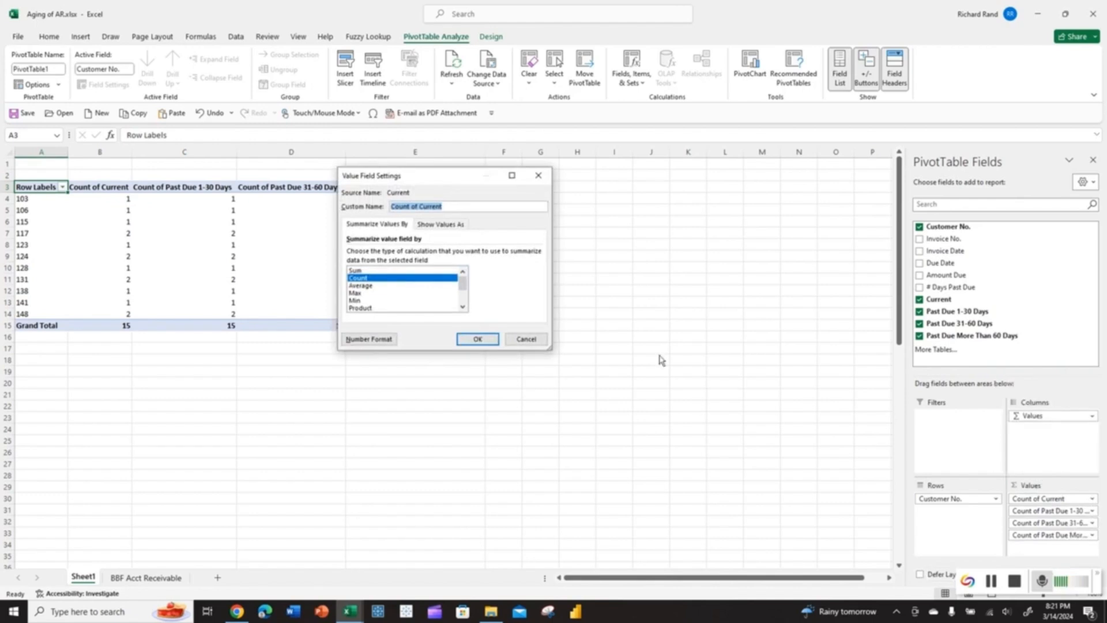
pyautogui.click(413, 270)
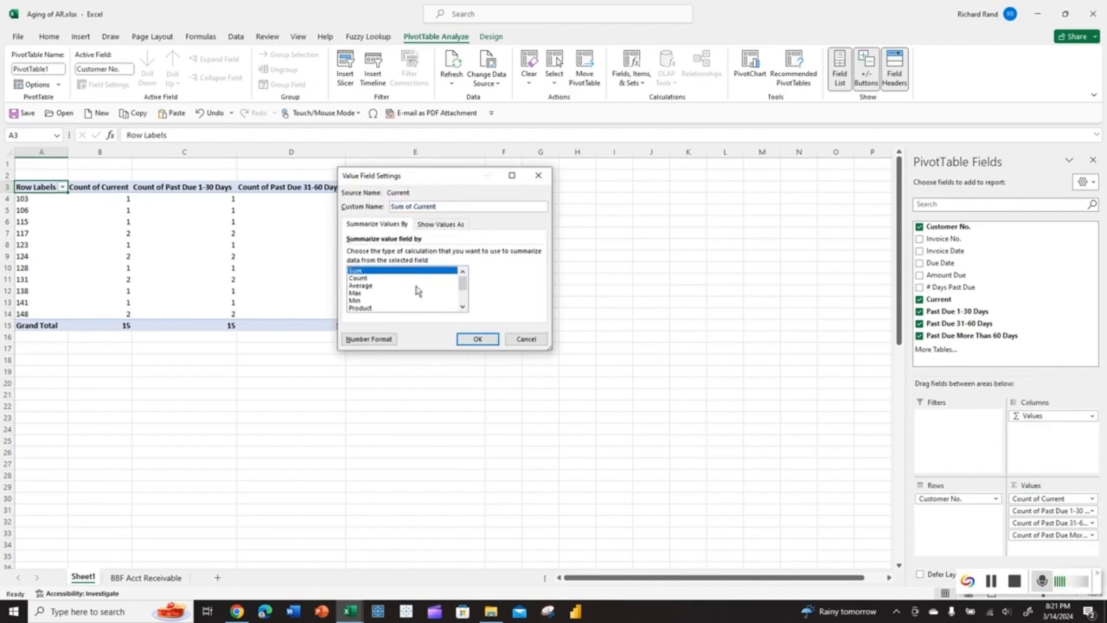
pyautogui.click(478, 340)
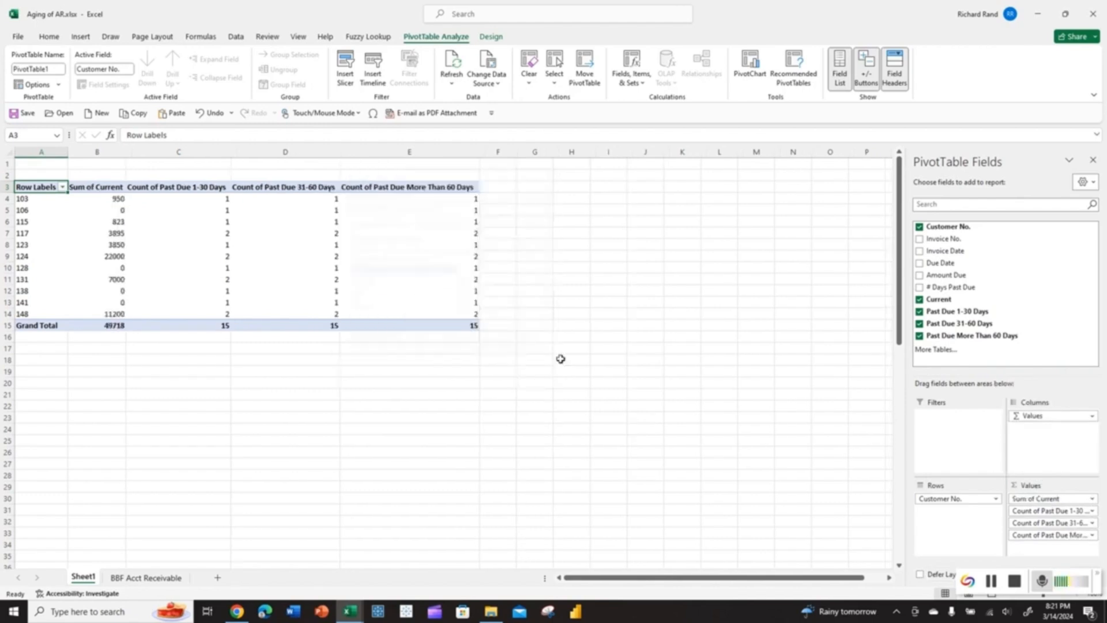
pyautogui.click(1092, 510)
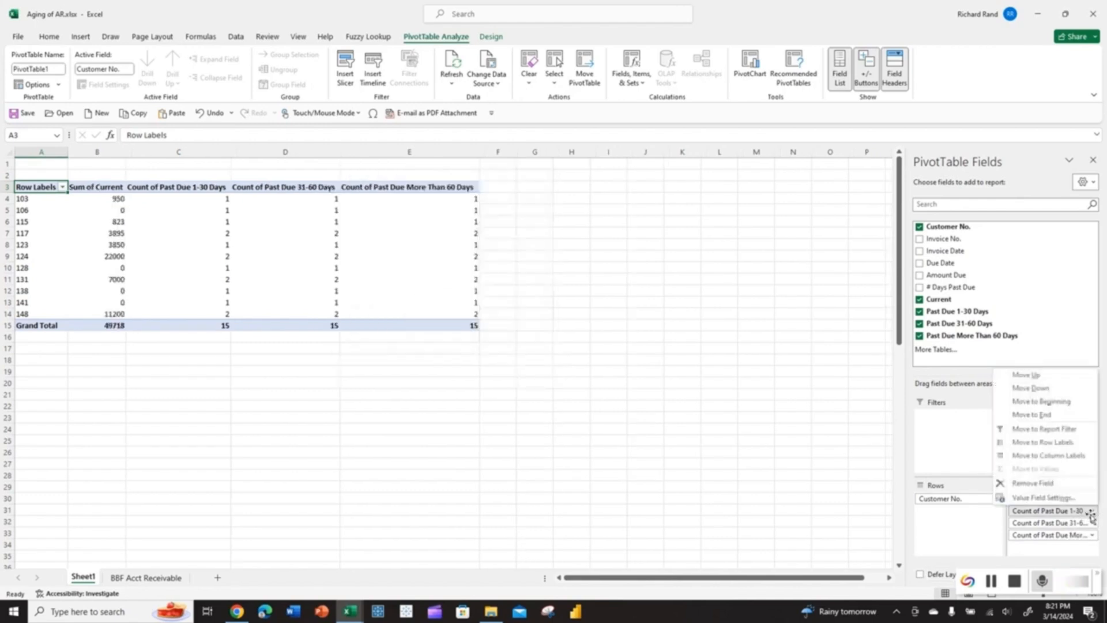
pyautogui.click(1041, 497)
pyautogui.click(432, 270)
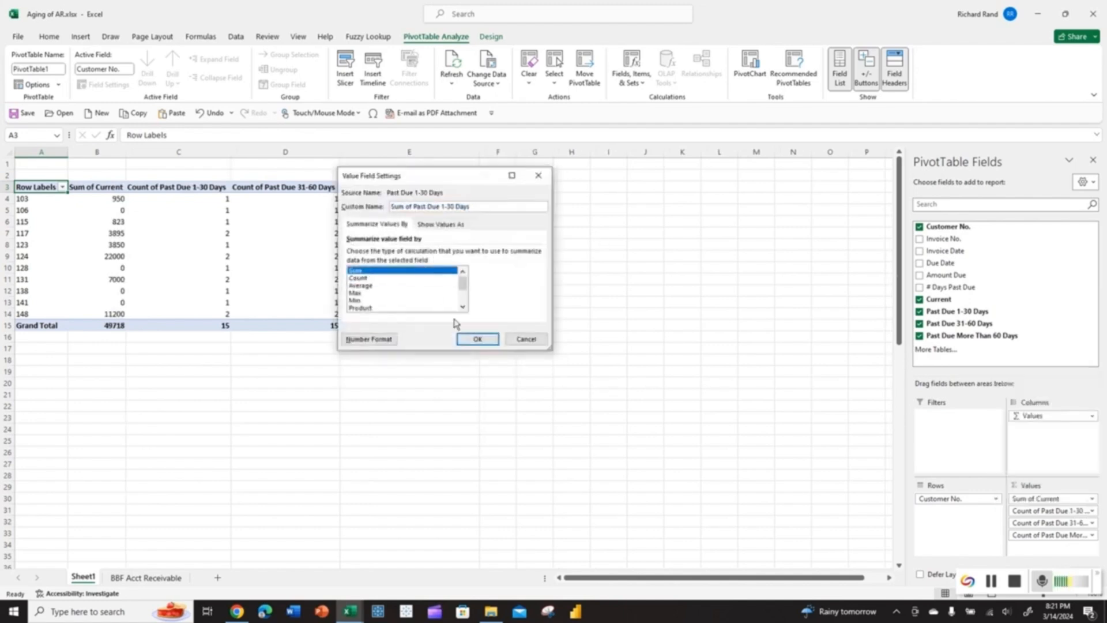
pyautogui.click(478, 339)
# Summarize the Past Due 31-60 Days and Past Due More Than 60 Days value fields by Sum.
pyautogui.click(1091, 522)
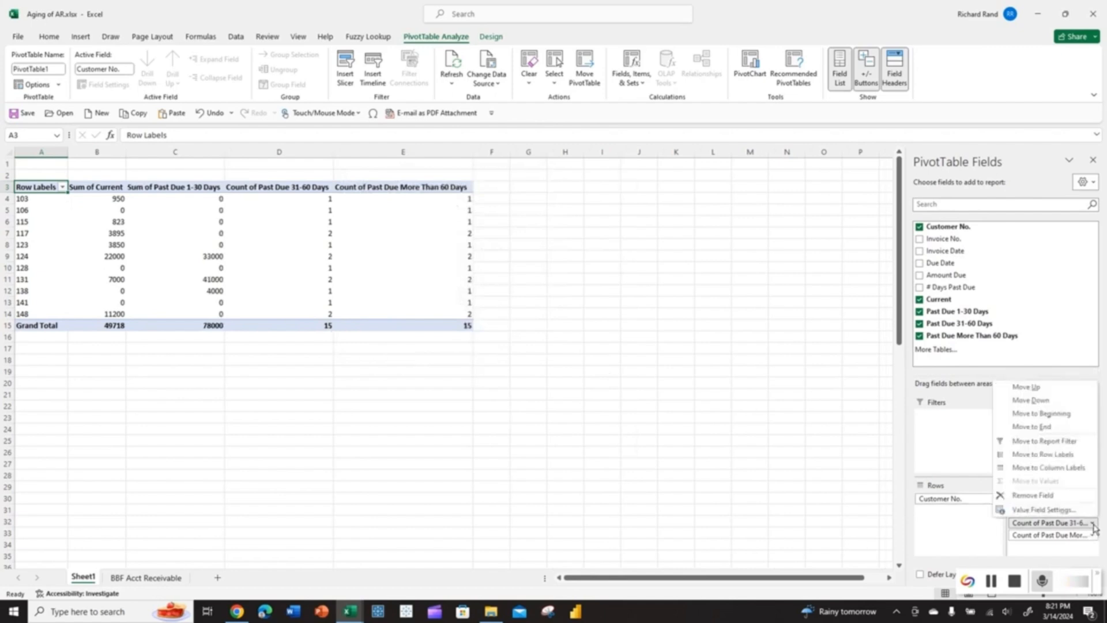
pyautogui.click(1041, 509)
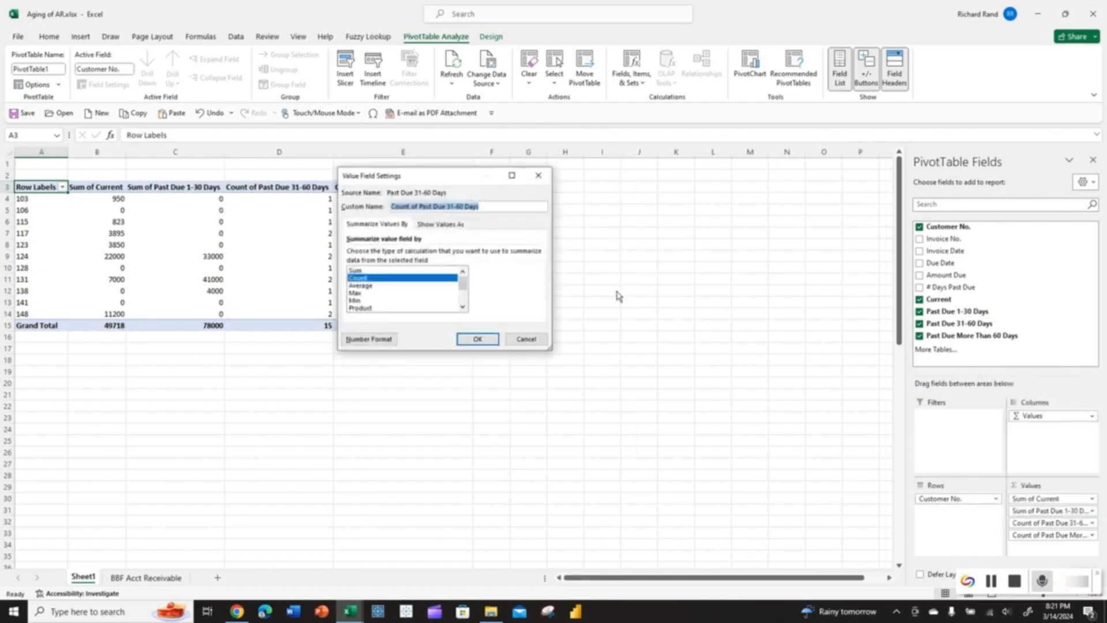
pyautogui.click(405, 271)
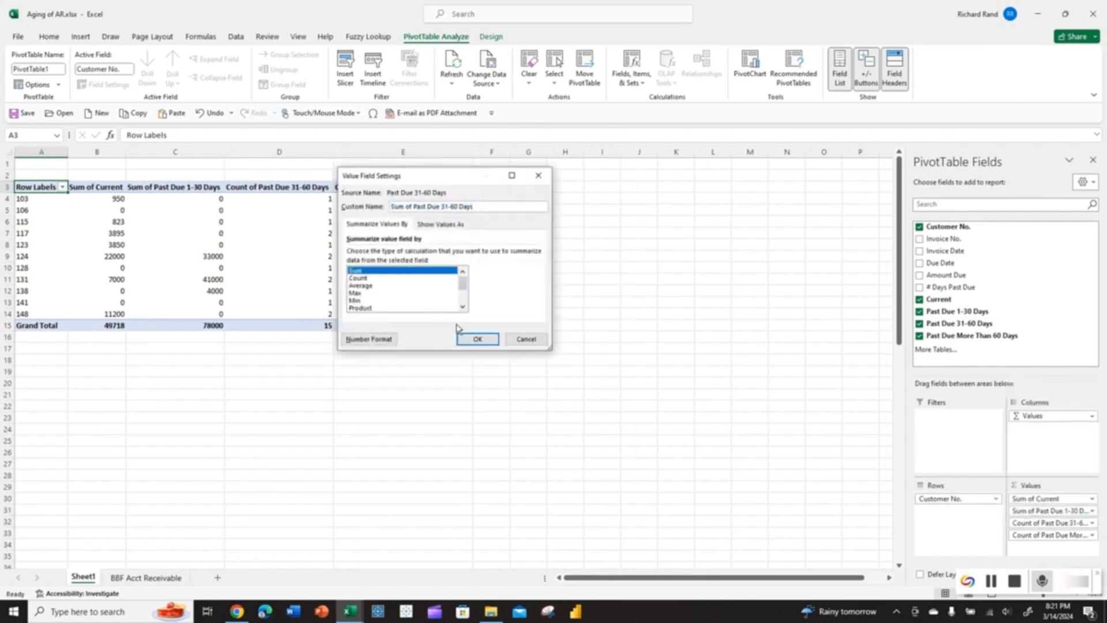
pyautogui.click(483, 339)
pyautogui.click(1092, 535)
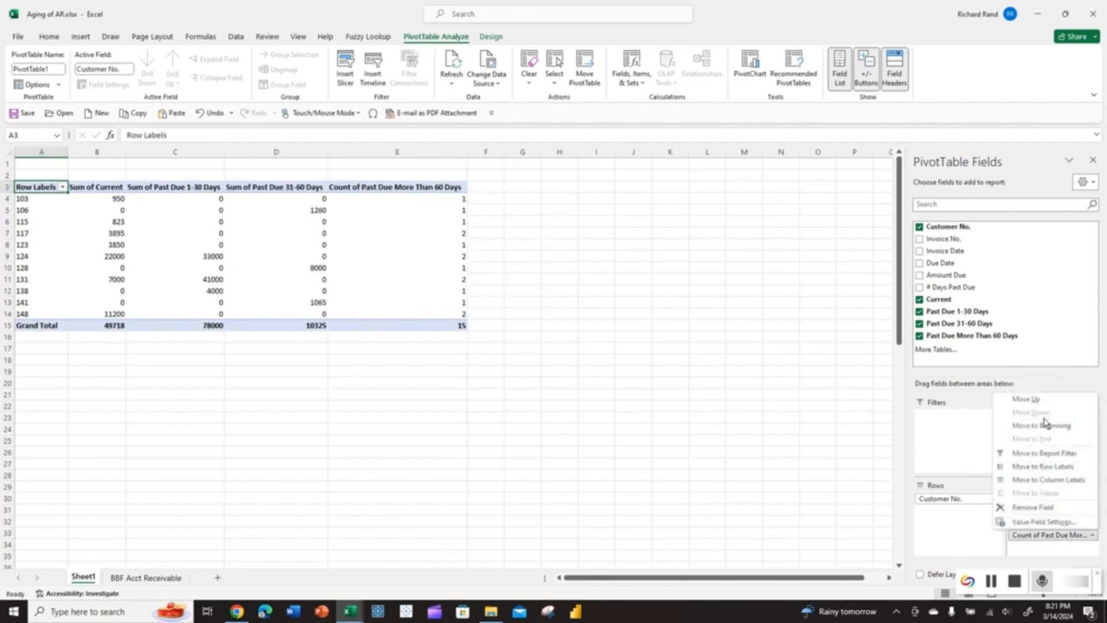
pyautogui.click(1041, 522)
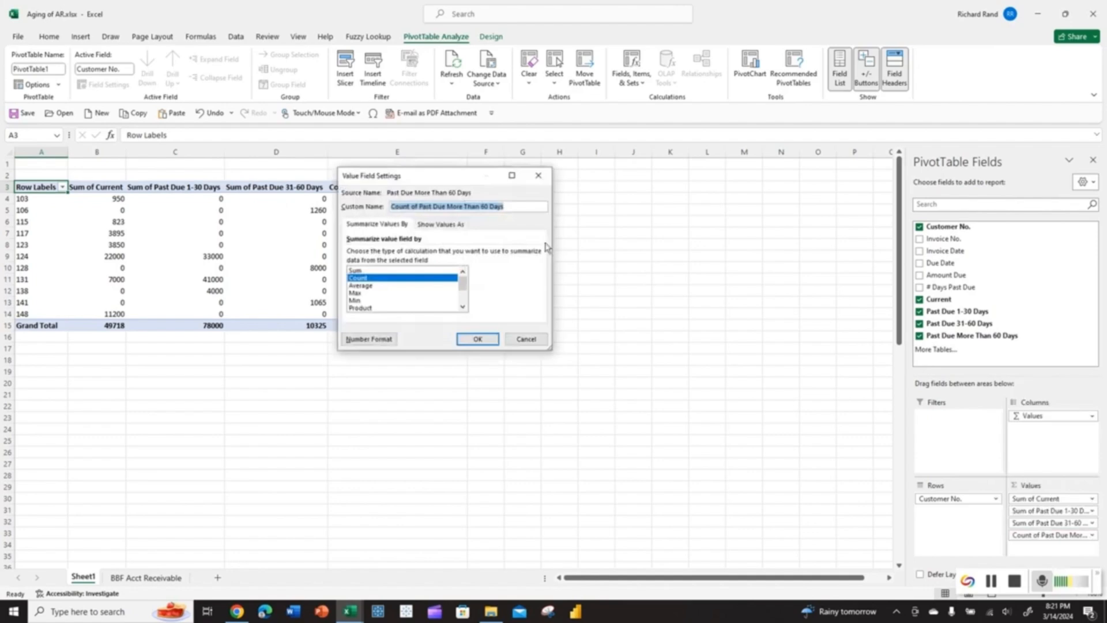
pyautogui.click(424, 270)
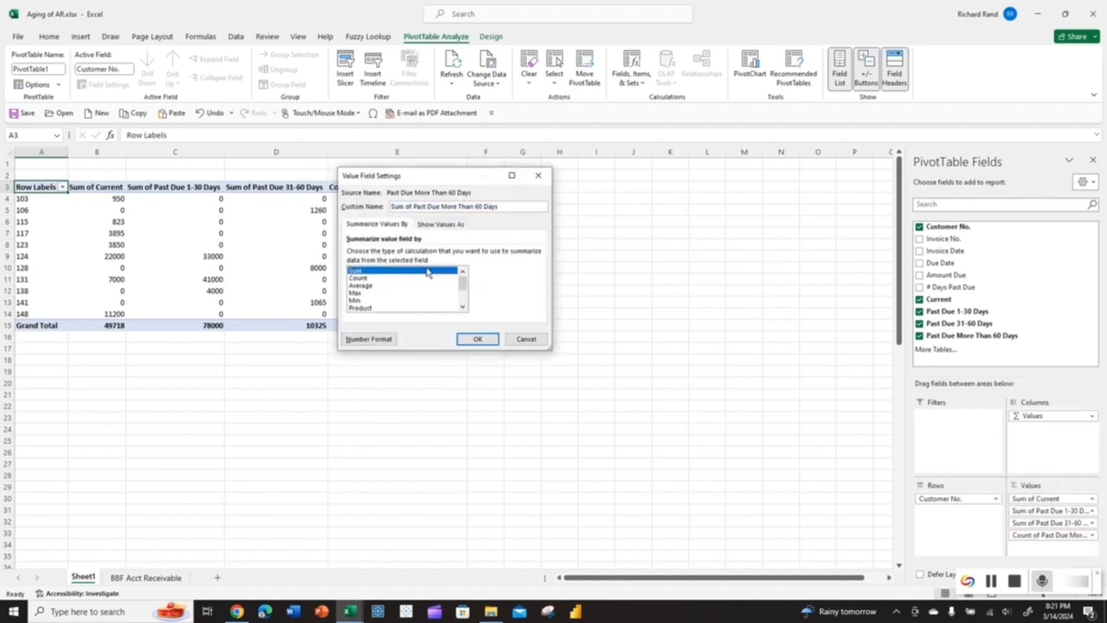
pyautogui.click(478, 340)
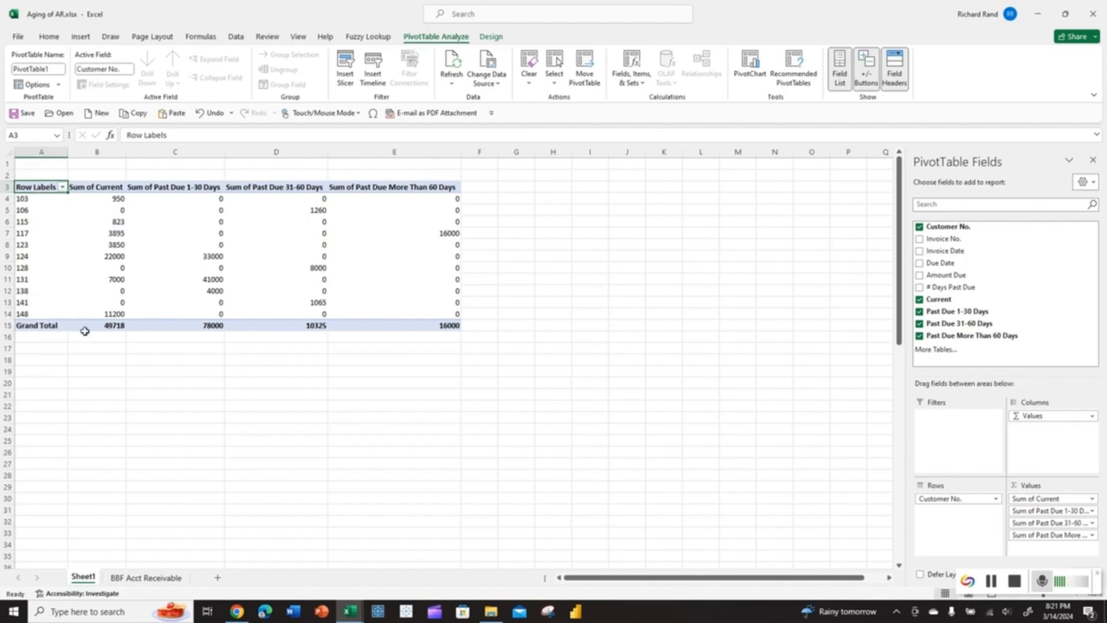
# Select row 7 of the PivotTable sheet and examine that customer's amounts across the aging columns.
pyautogui.moveTo(122, 200)
pyautogui.moveTo(322, 234)
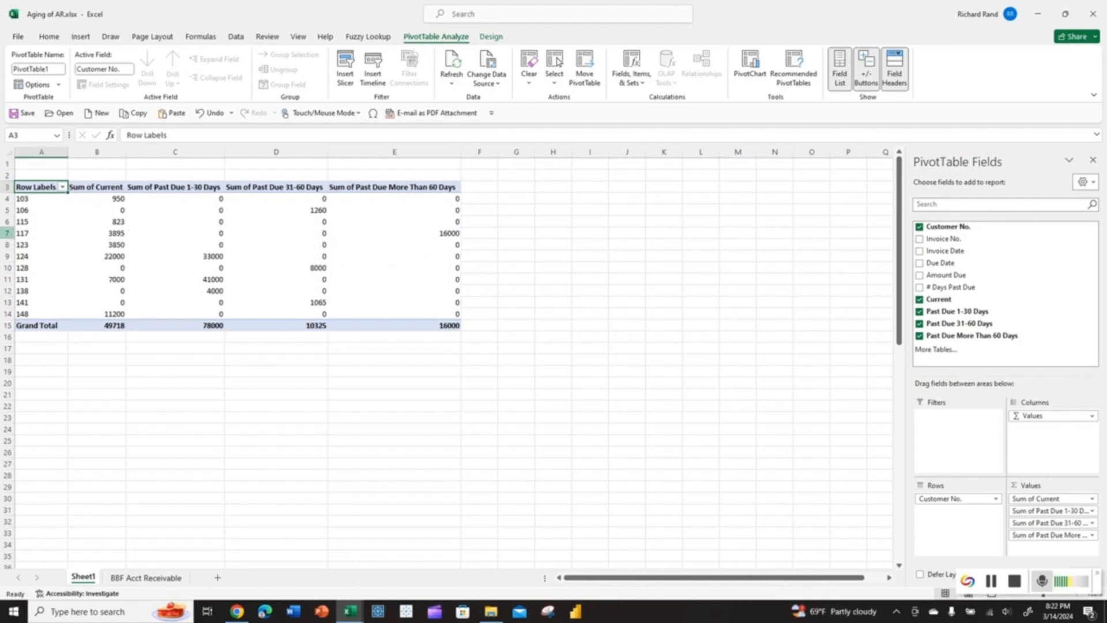
pyautogui.click(7, 233)
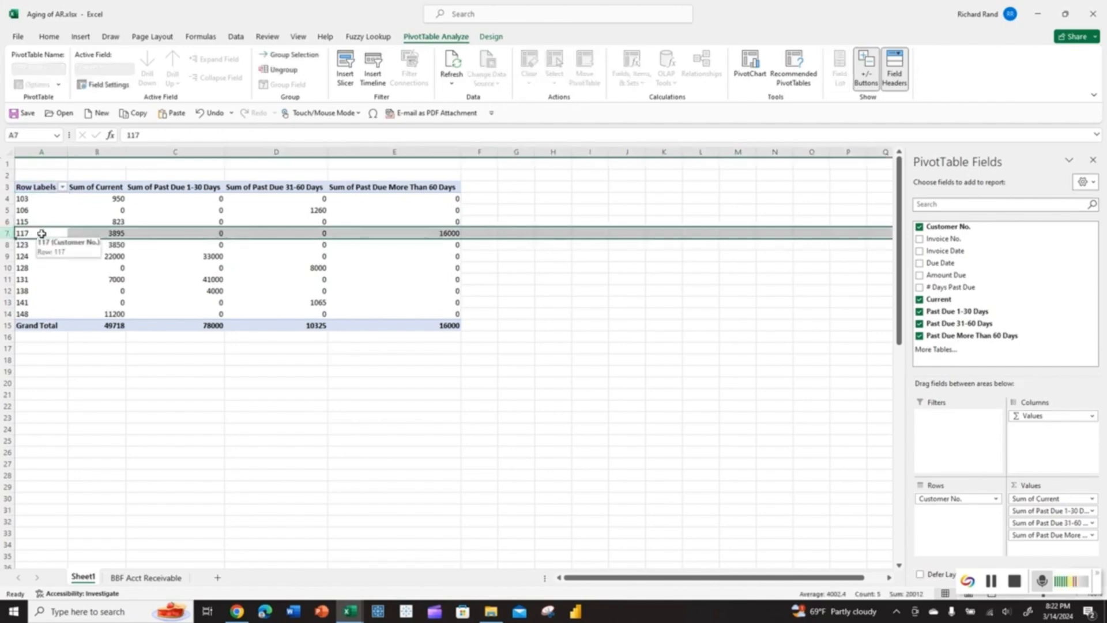
pyautogui.moveTo(105, 234)
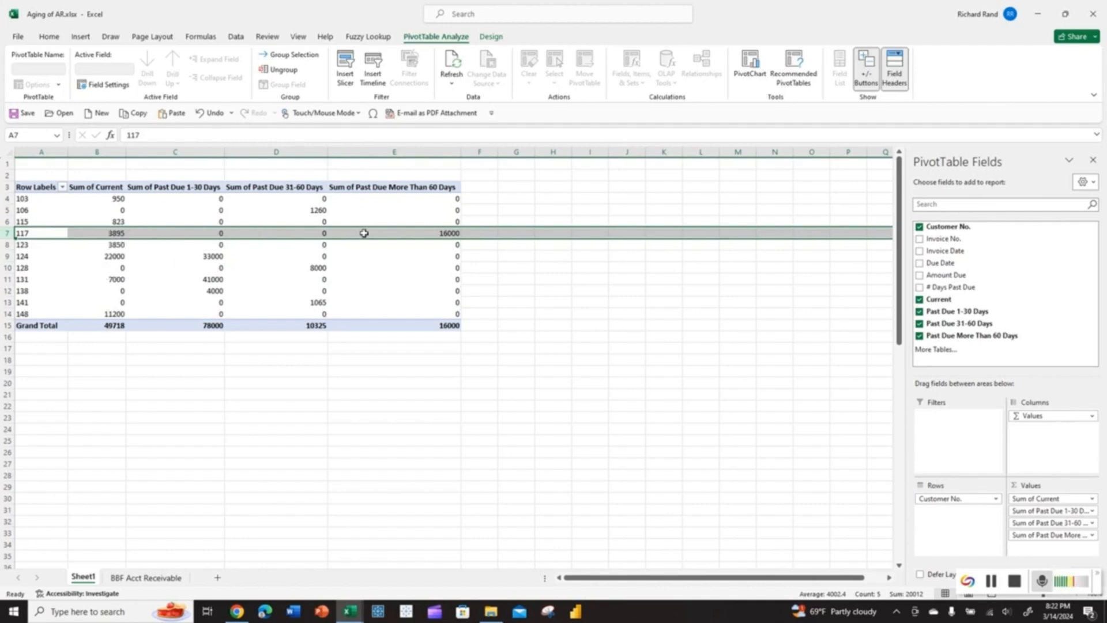
pyautogui.moveTo(443, 231)
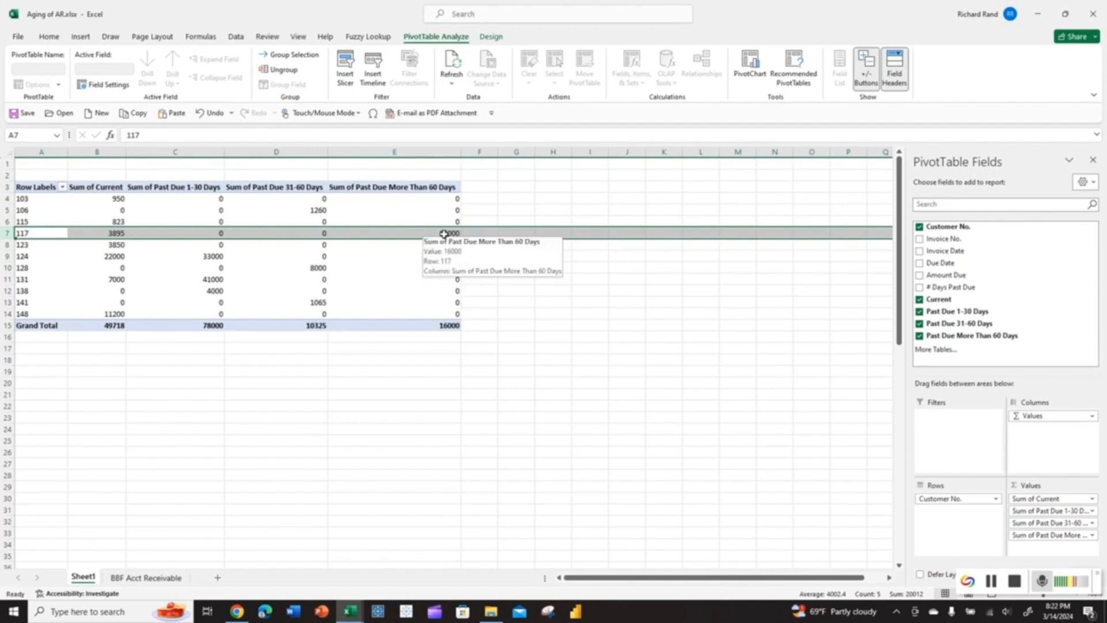